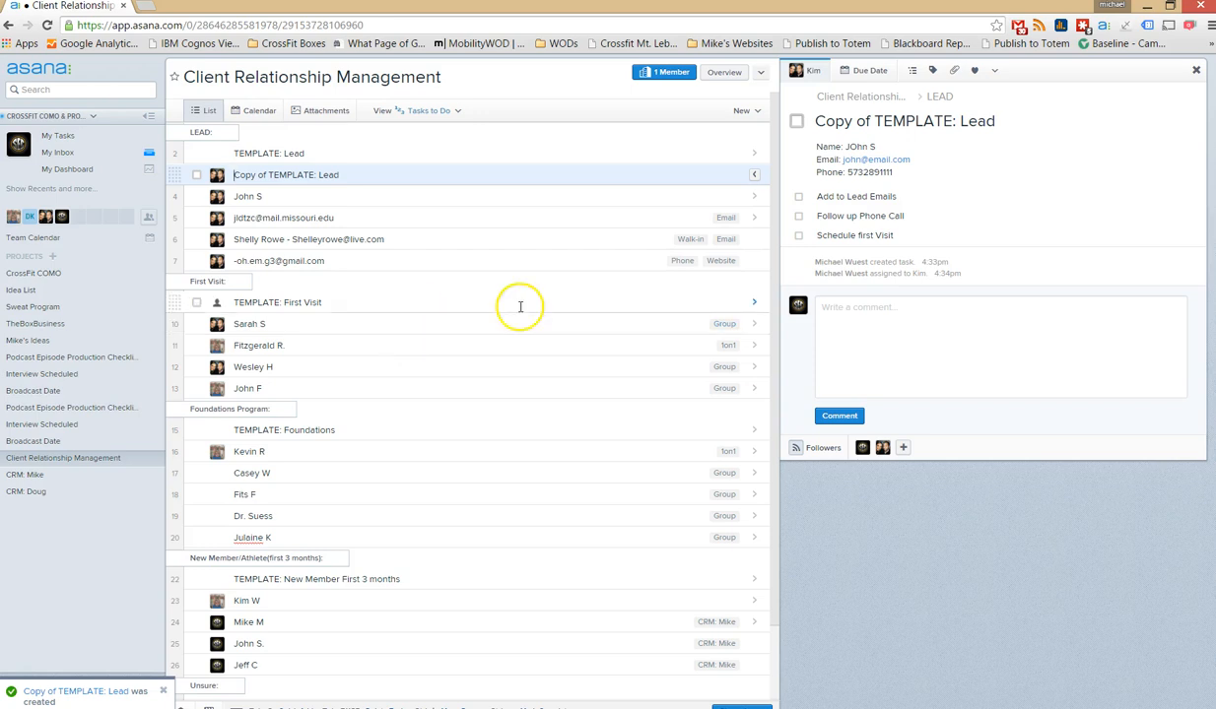
Review the TEMPLATE: Lead task's contact fields and its task-copying options without creating a copy
left_click(308, 153)
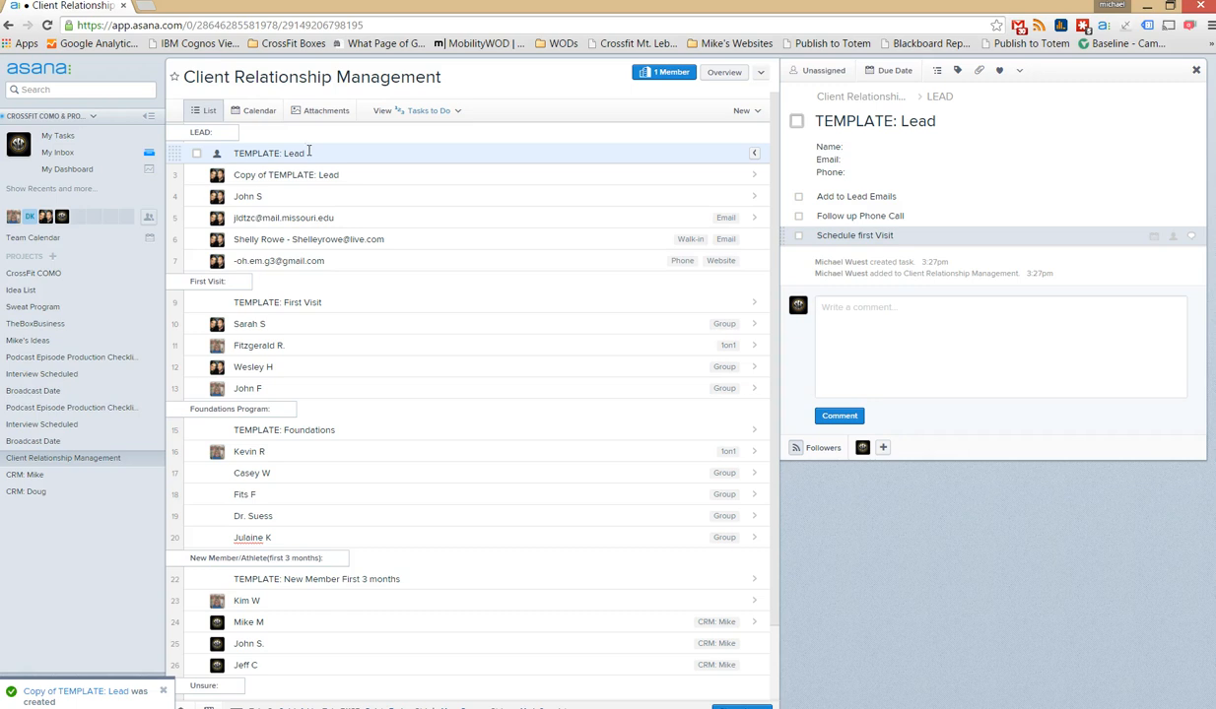
left_click(875, 148)
left_click(871, 171)
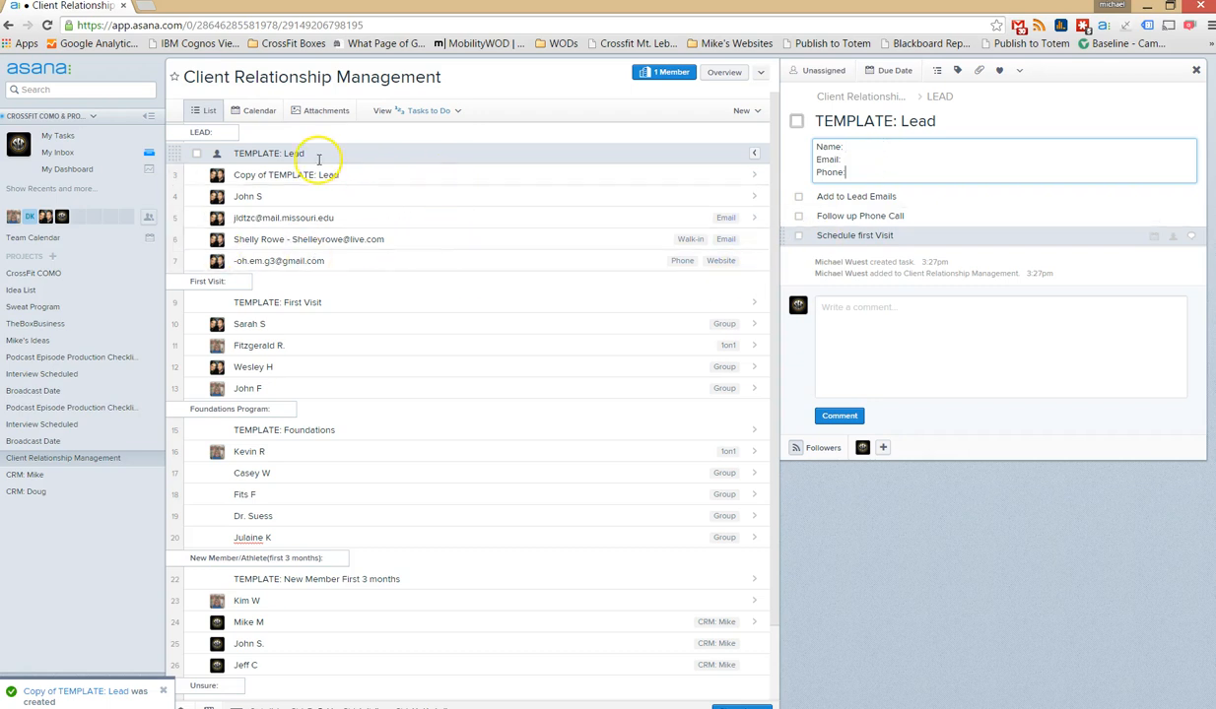
left_click(1017, 70)
left_click(1054, 125)
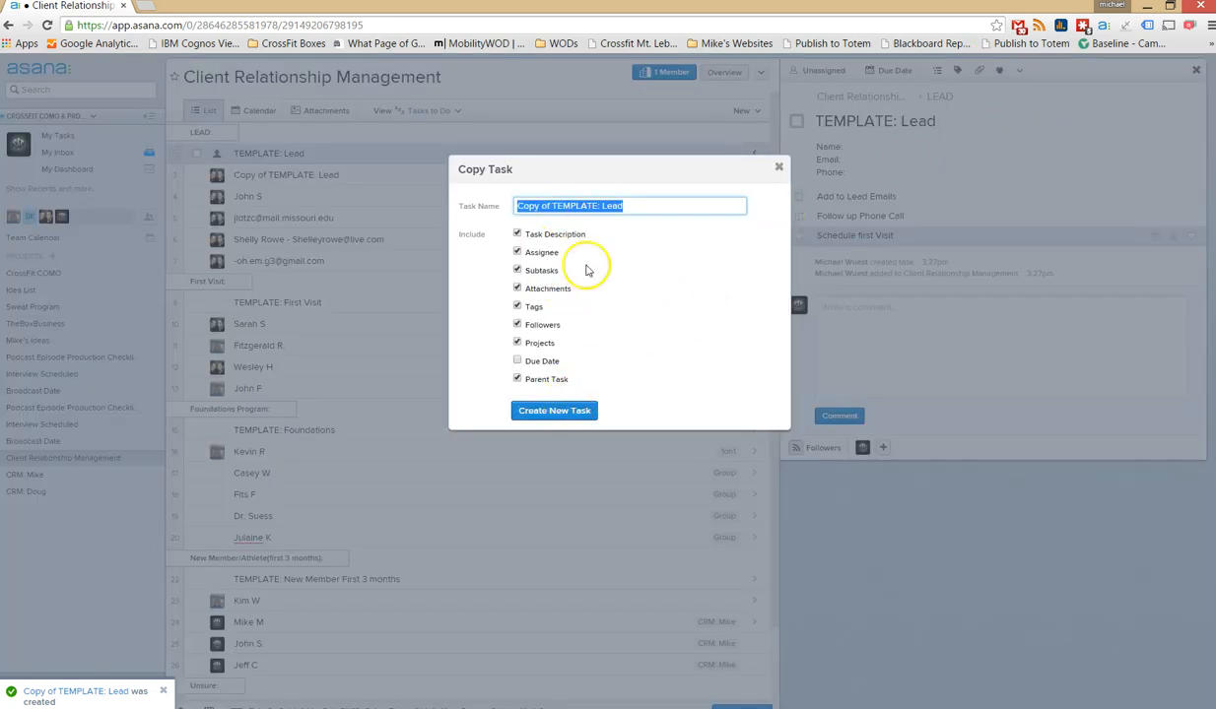
left_click(775, 165)
Correct the spelling of the lead's name in the Copy of TEMPLATE: Lead description and mark its Add to Lead Emails subtask complete
left_click(306, 177)
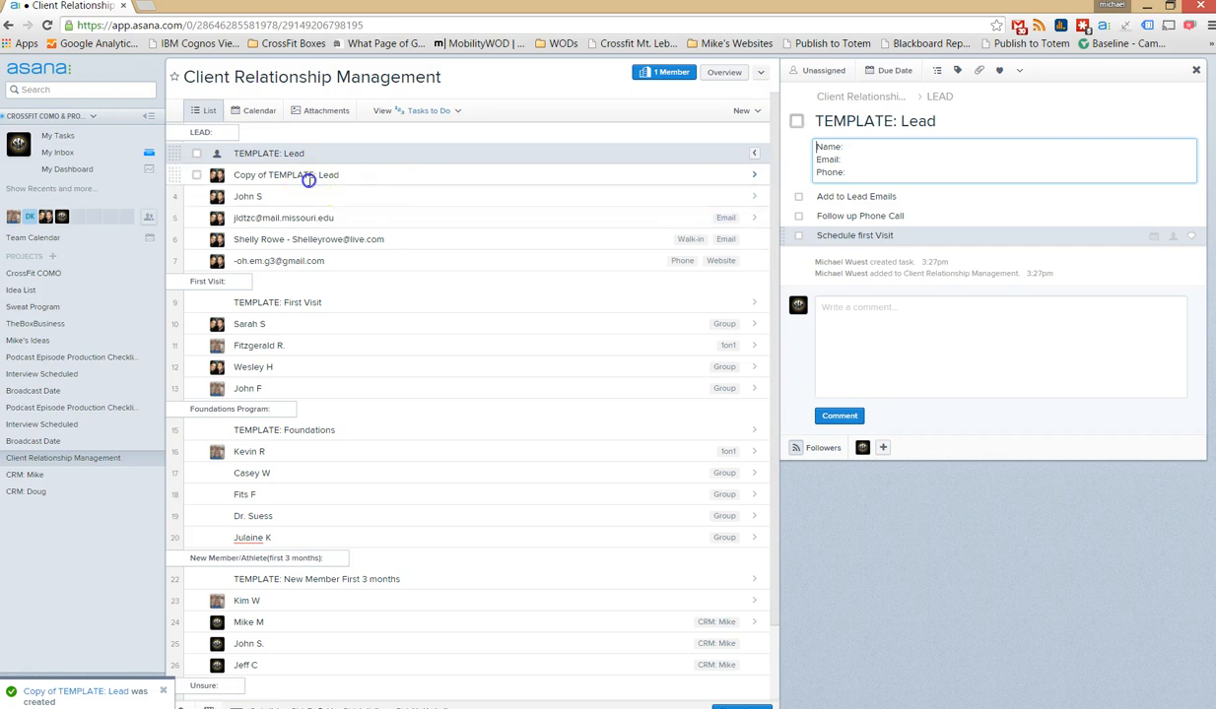
left_click(857, 146)
type("ohn S")
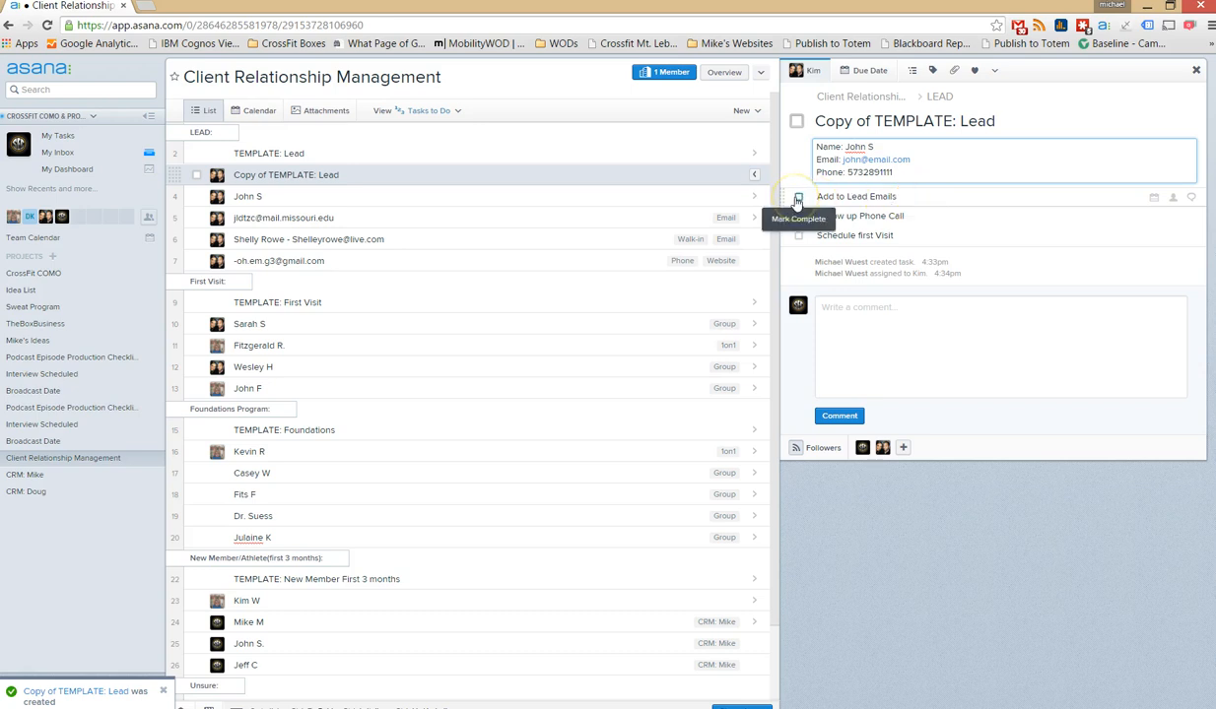
left_click(798, 201)
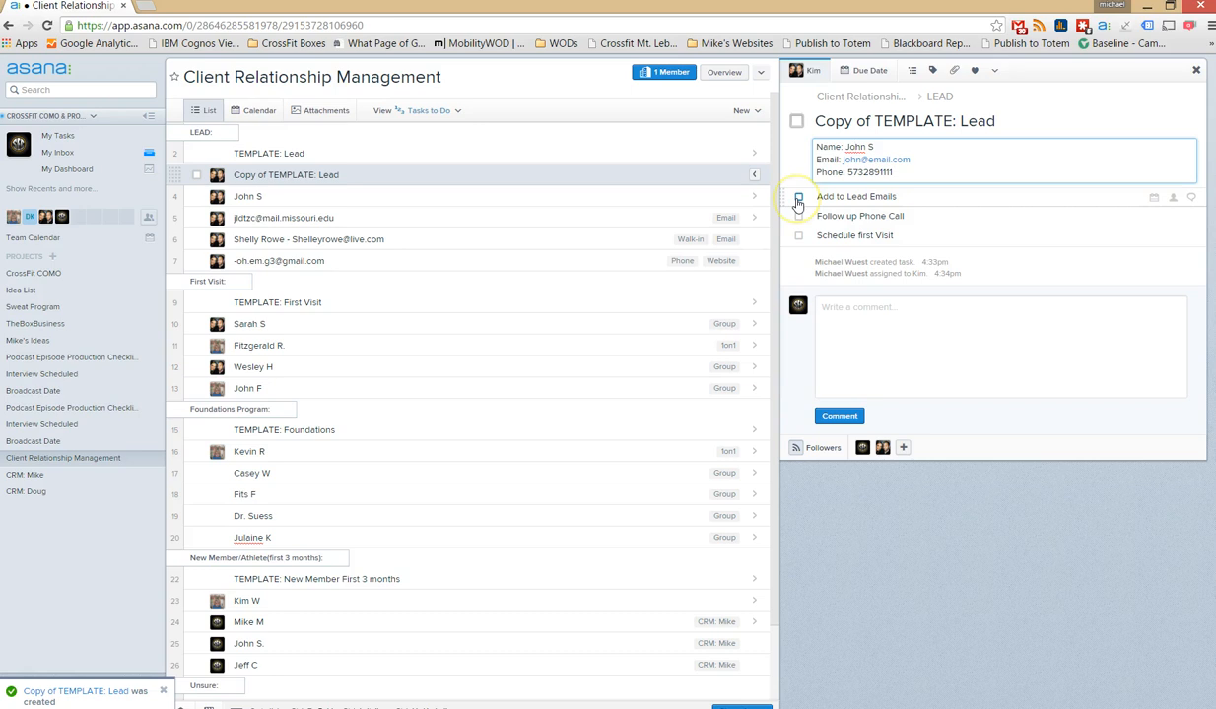
left_click(798, 200)
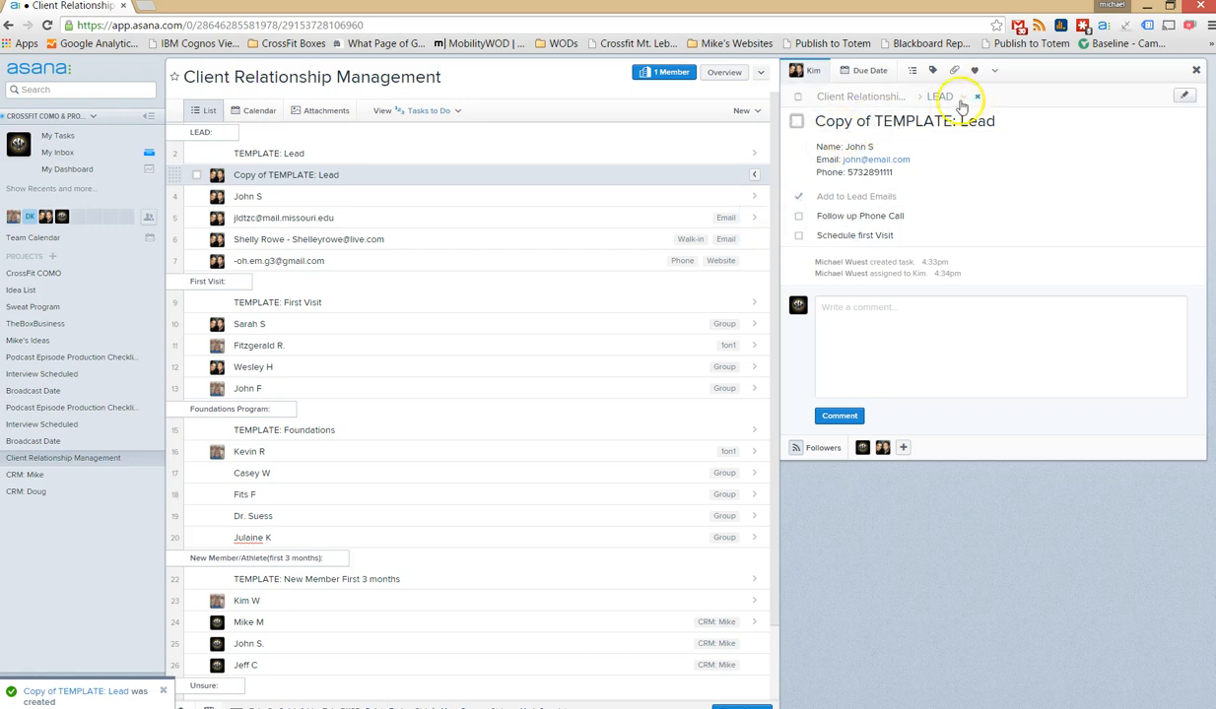
left_click(804, 75)
left_click(819, 118)
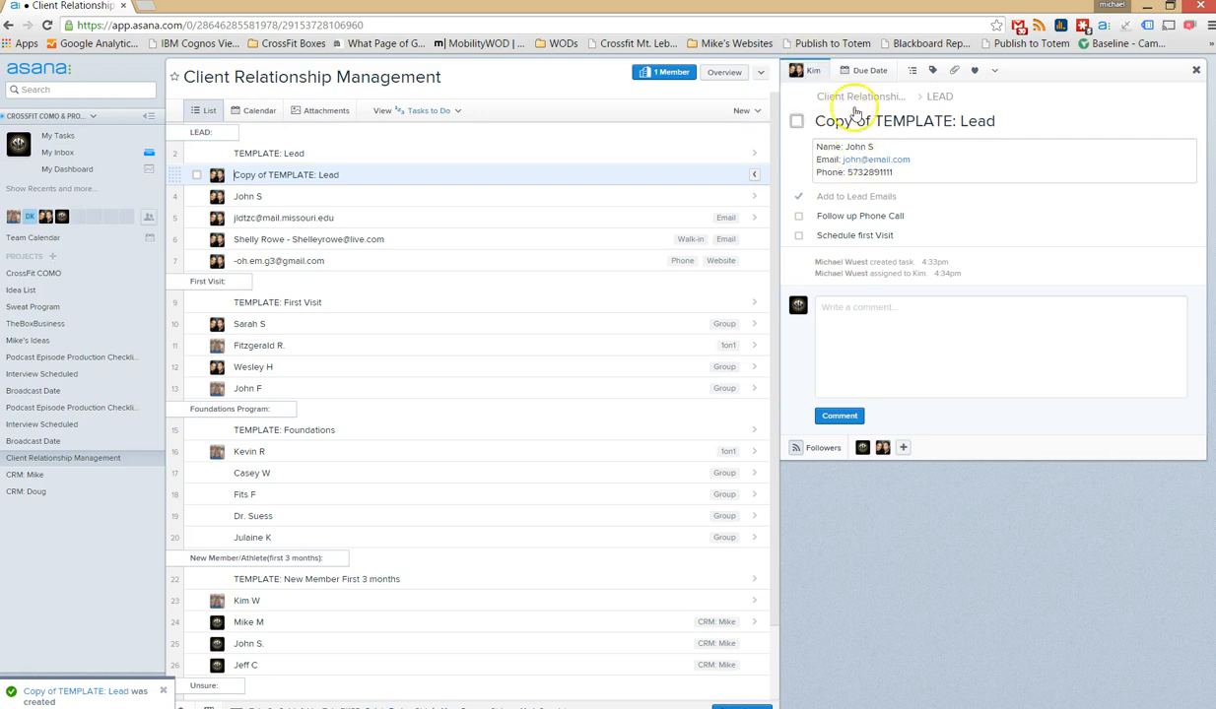
left_click(859, 72)
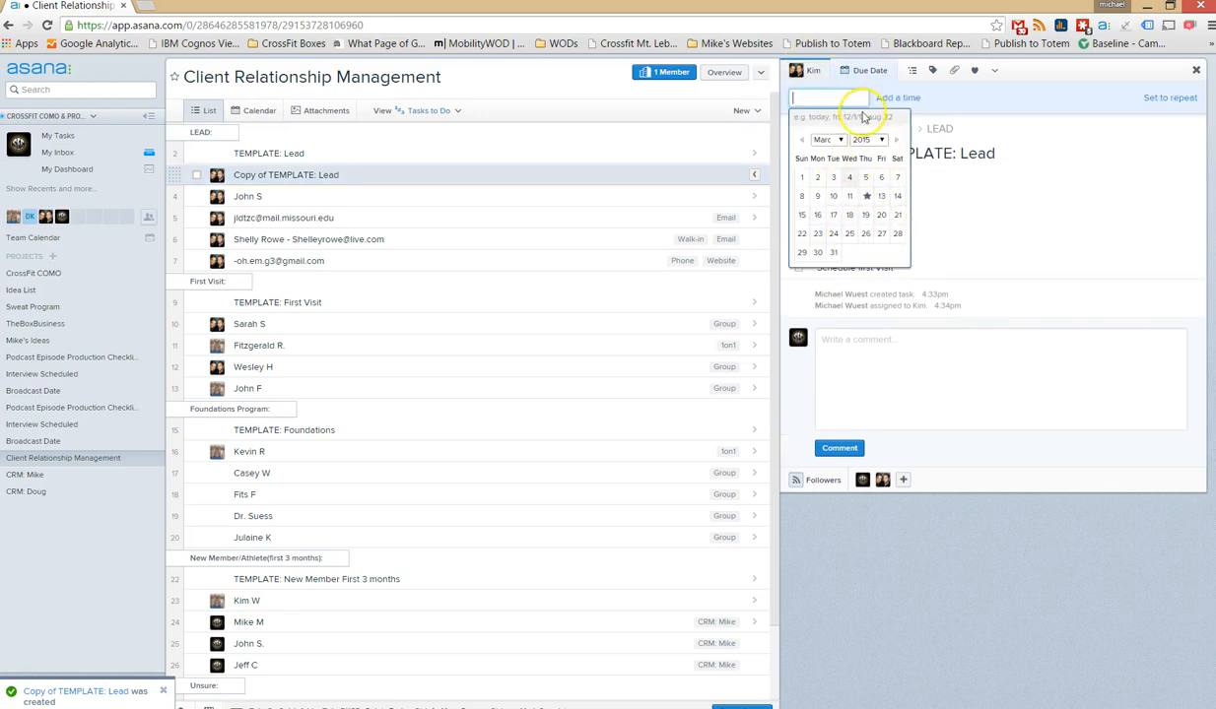
left_click(865, 70)
left_click(867, 71)
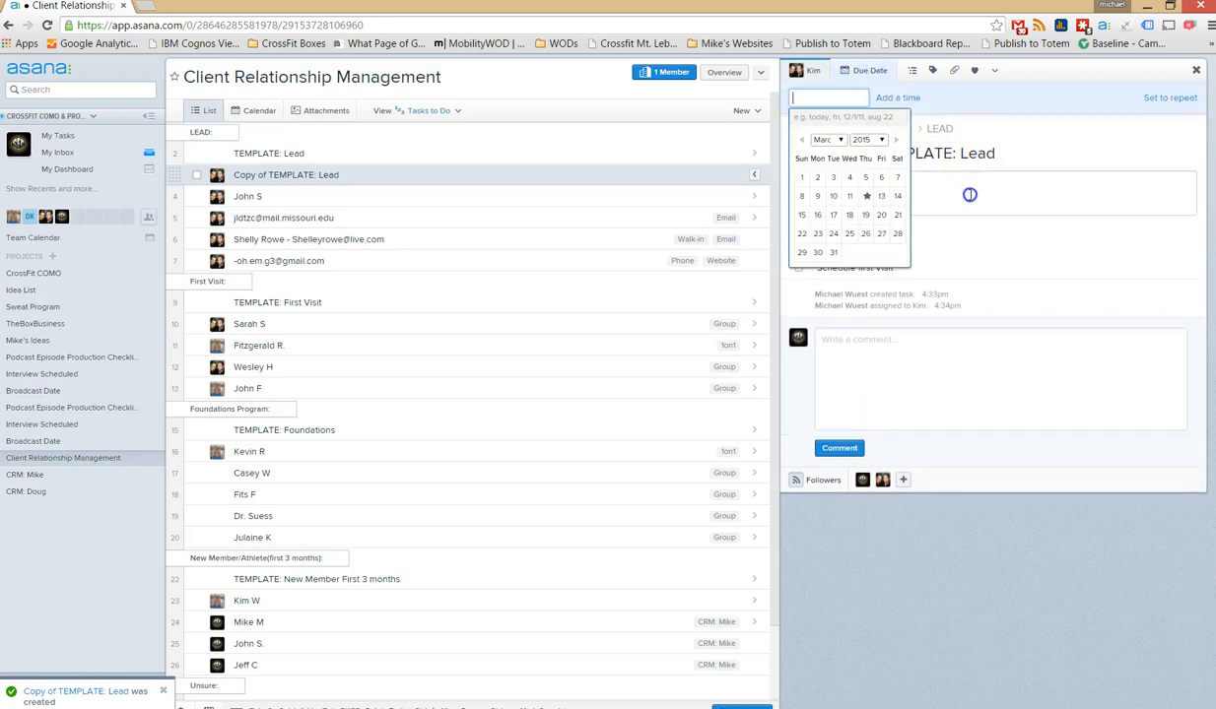
left_click(936, 187)
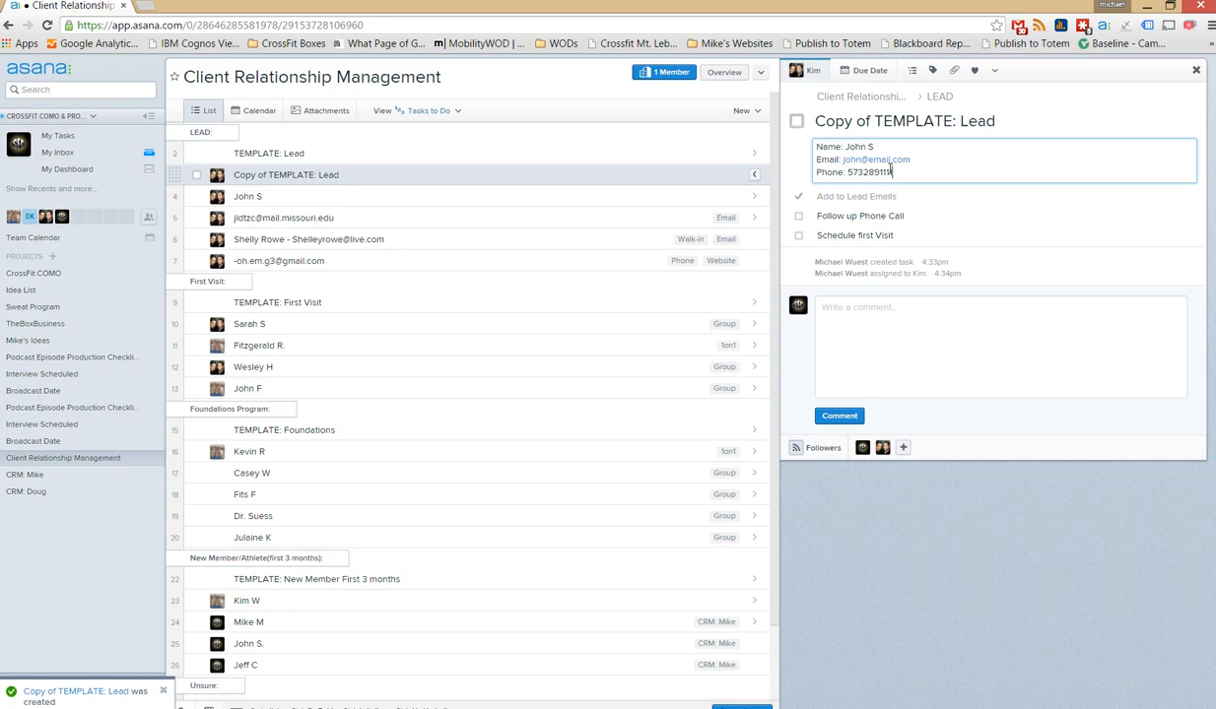
Mark the Schedule first Visit subtask complete and post the comment "Scheduled first visit for 3/13/2015."
left_click(800, 236)
left_click(895, 324)
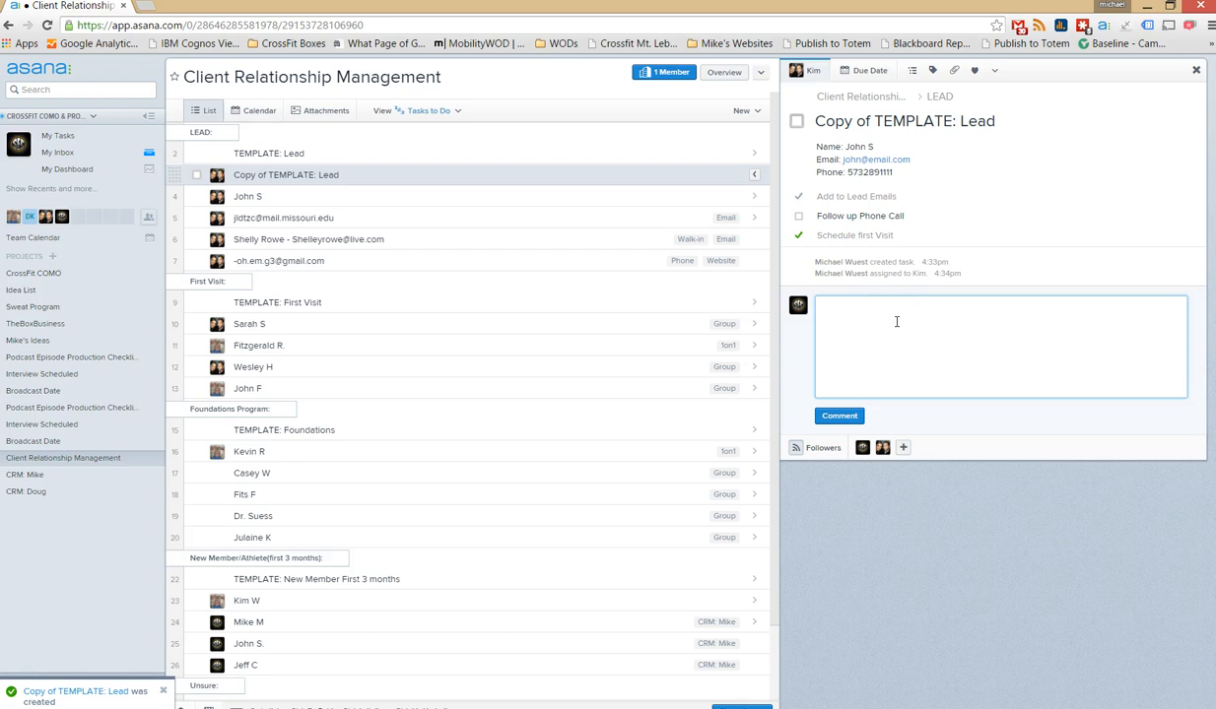
type("Scheduled first visit for 3/13/2015")
left_click(845, 414)
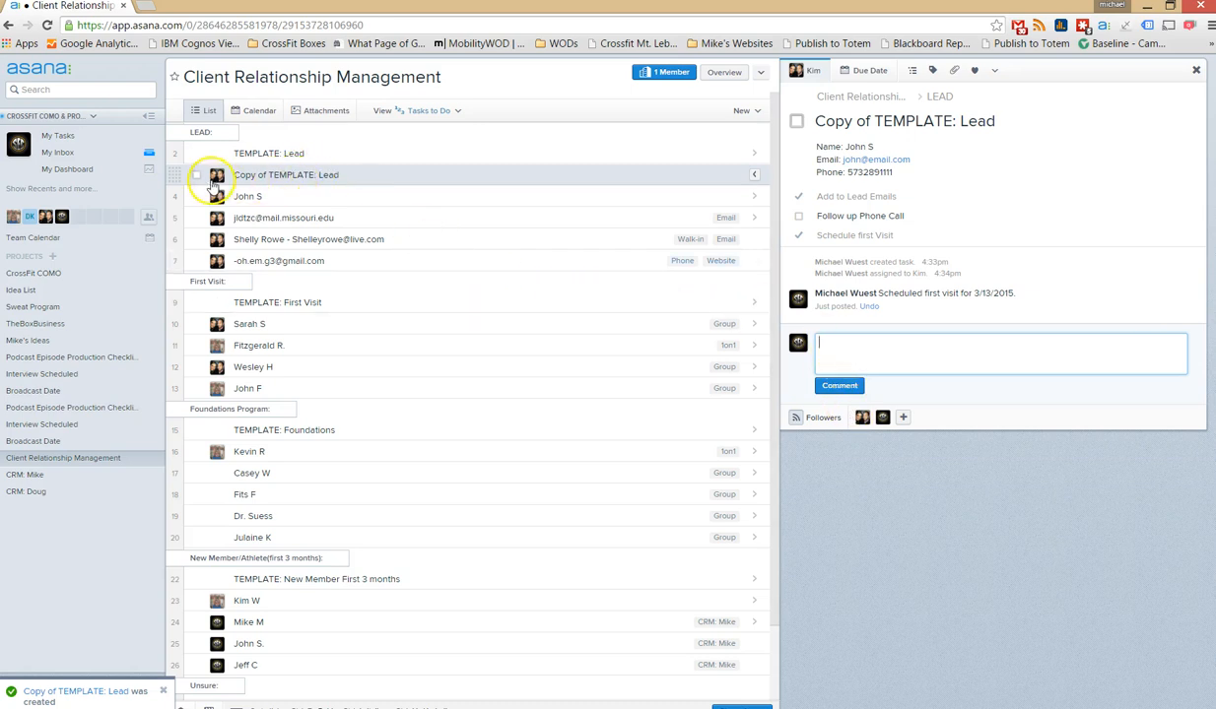
Rename the copied lead task with the lead's name and move it to the First Visit section, directly below that section's template
left_click_drag(338, 175, 217, 173)
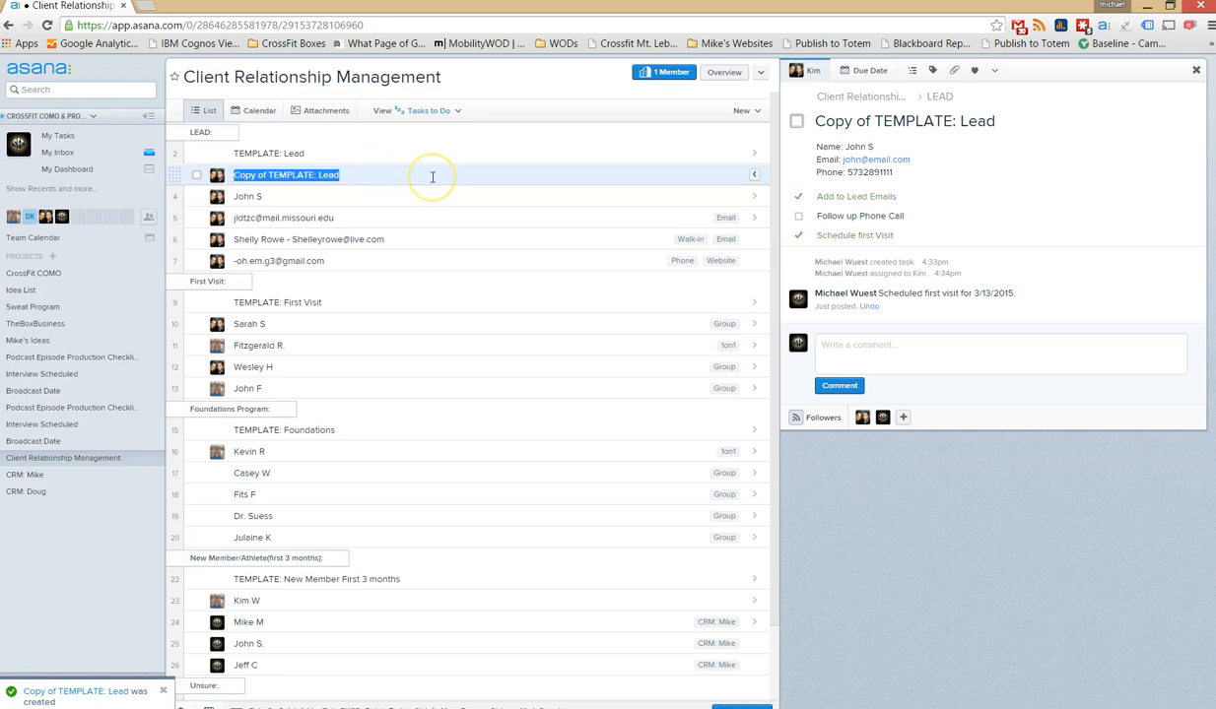
type("John S.")
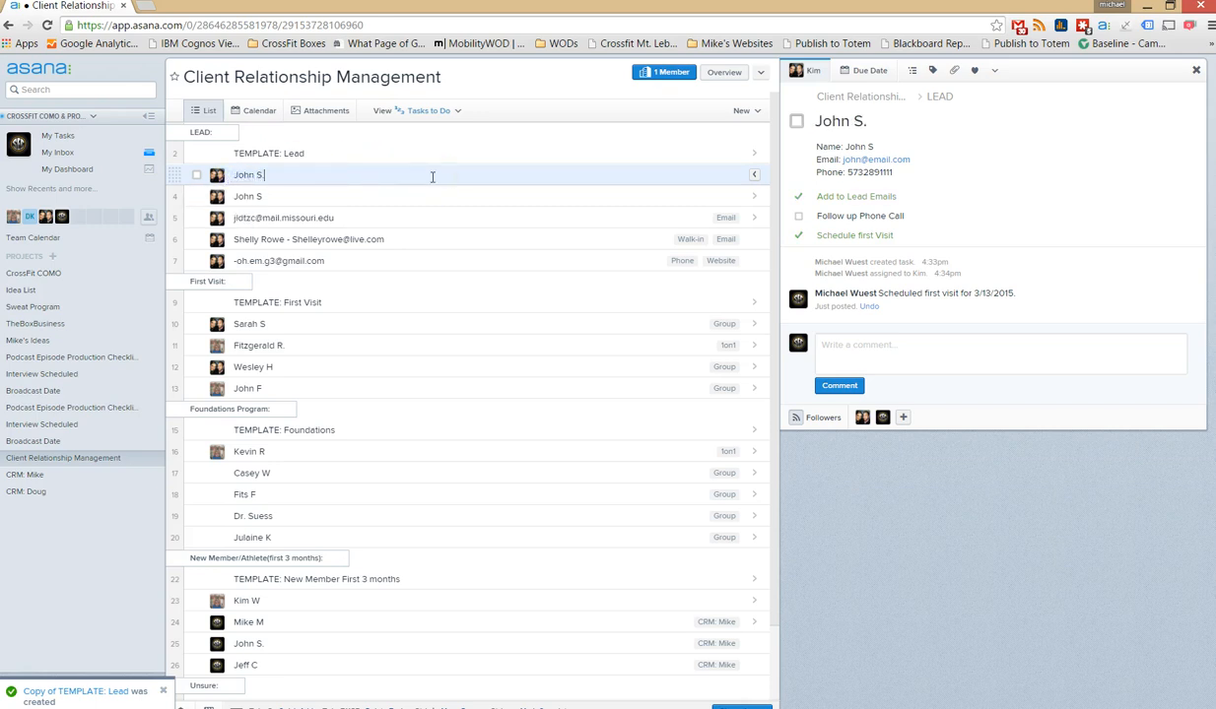
left_click_drag(178, 174, 192, 304)
left_click(305, 301)
key("BackSpace")
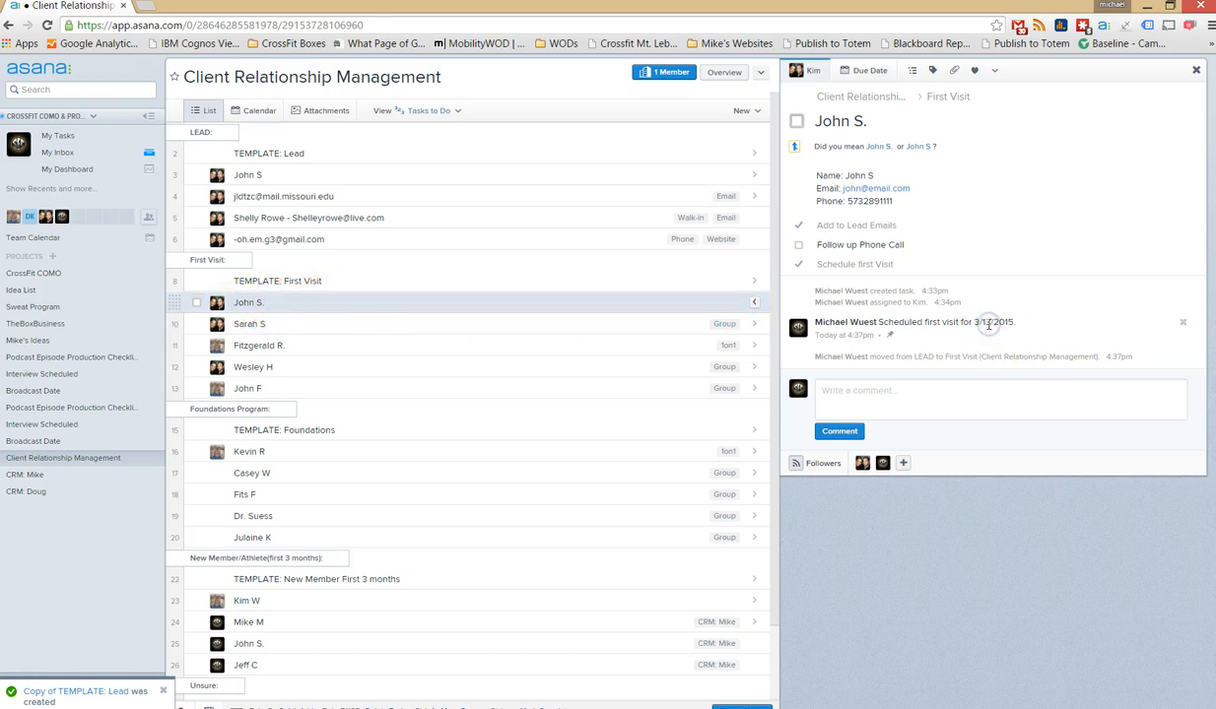
Check the TEMPLATE: First Visit subtasks and add a "Waiver" subtask to the lead's task just below it
mouse_move(213, 310)
left_click(388, 285)
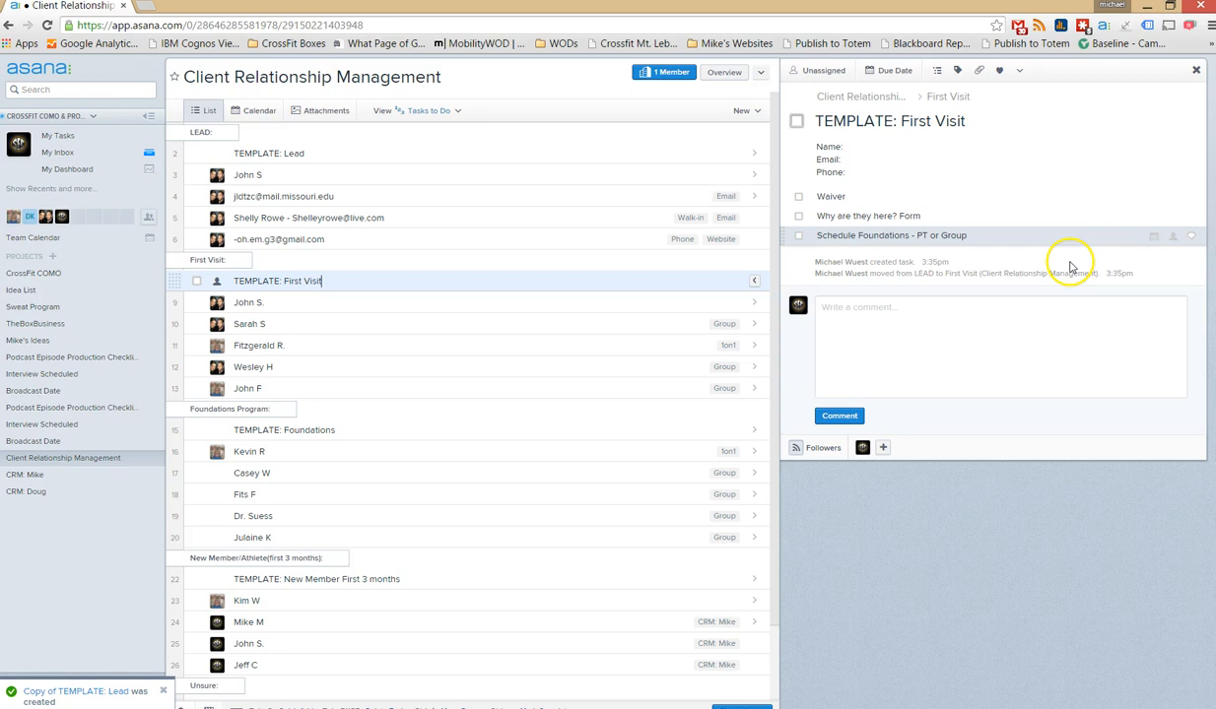
left_click(363, 305)
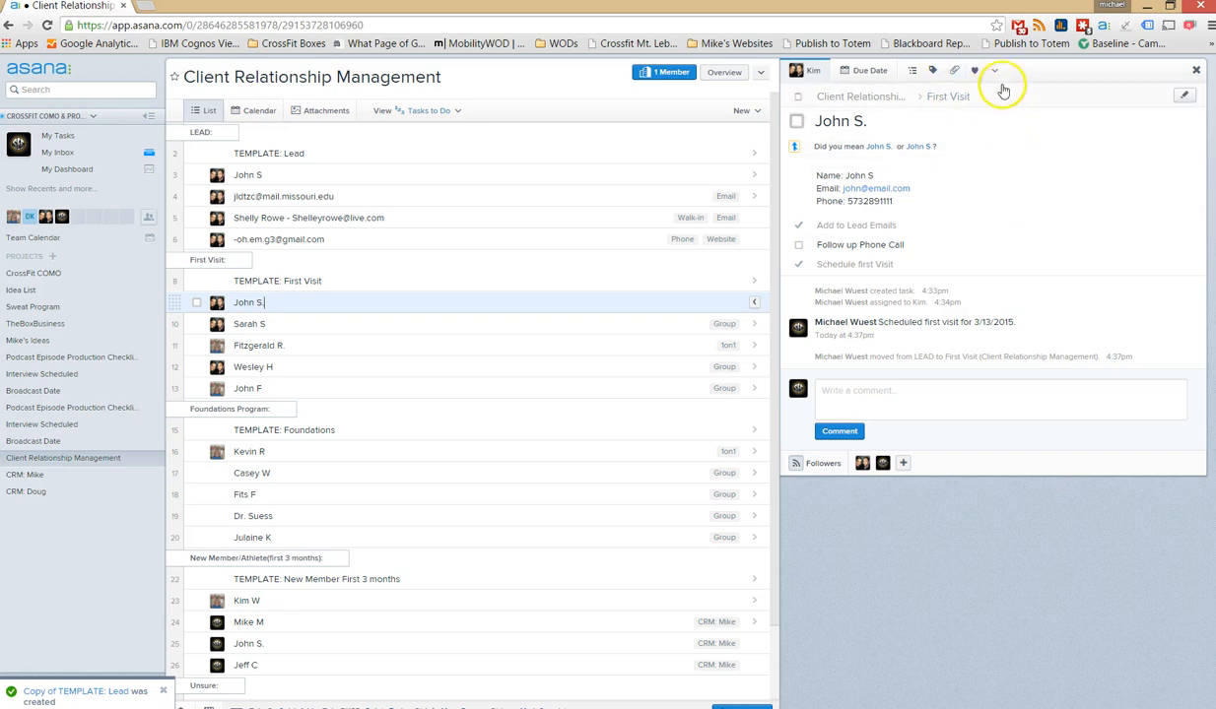
left_click(915, 73)
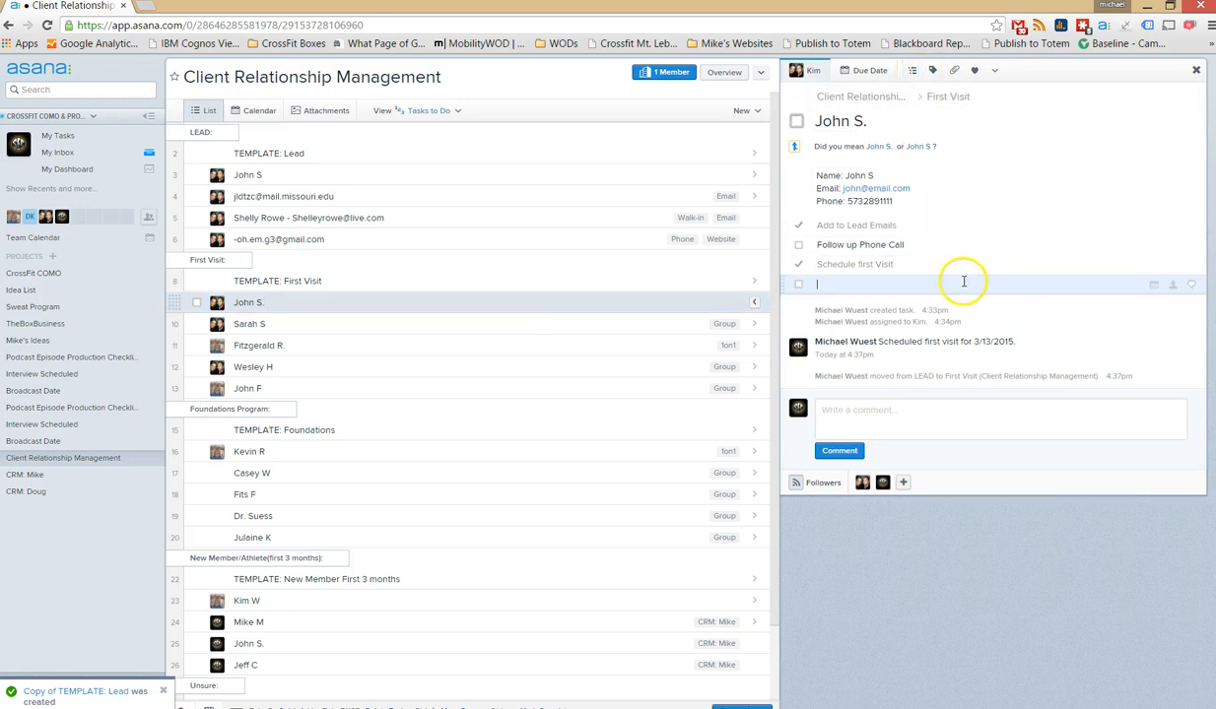
type("Waiver")
key("Return")
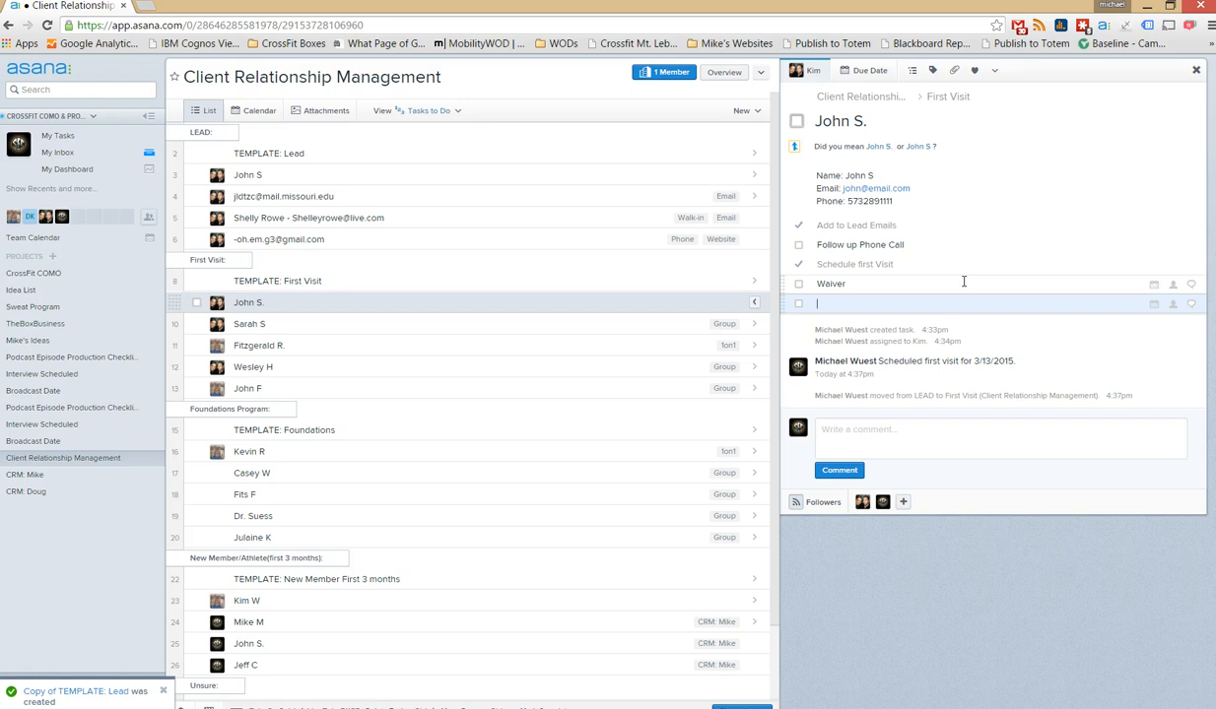
Add the subtasks "Fill out Why am I here? Form" and "Schedule Foundations" to the lead's task
type("Fill otu infor")
key("BackSpace")
key("BackSpace")
key("BackSpace")
key("BackSpace")
key("BackSpace")
key("BackSpace")
key("BackSpace")
key("BackSpace")
type("ut Why am I here? Form")
key("Return")
type("Sche")
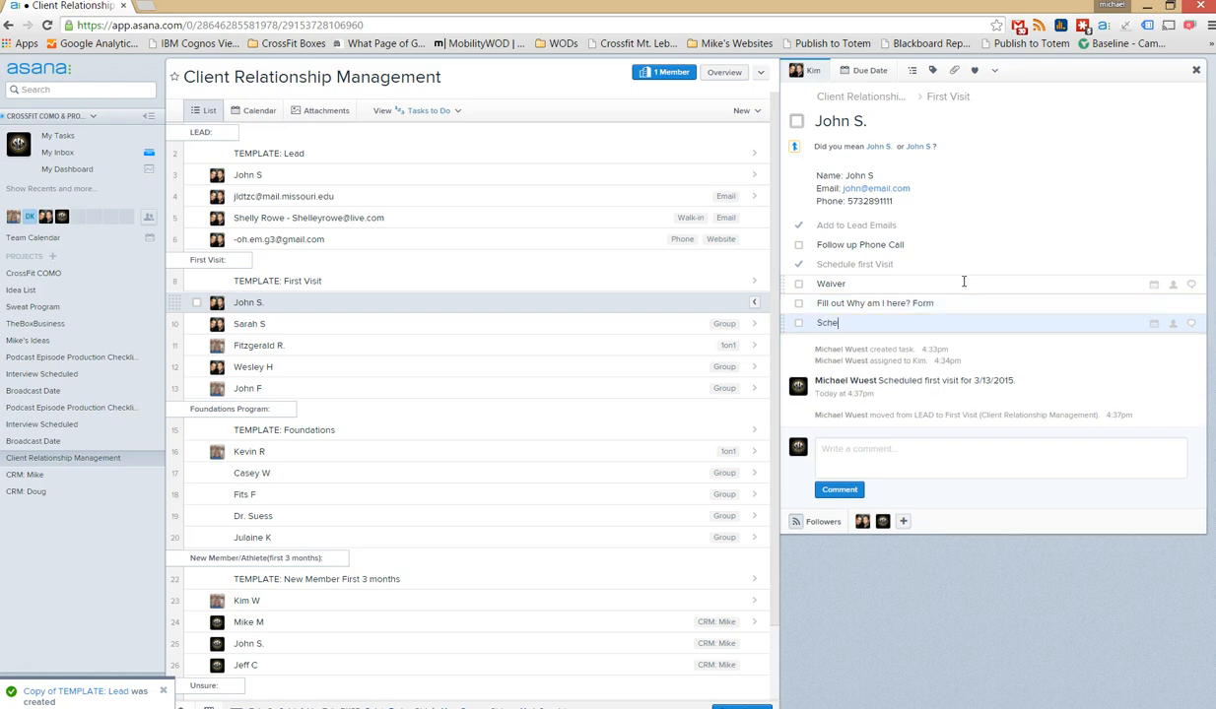
type("dule Foundations")
left_click(916, 471)
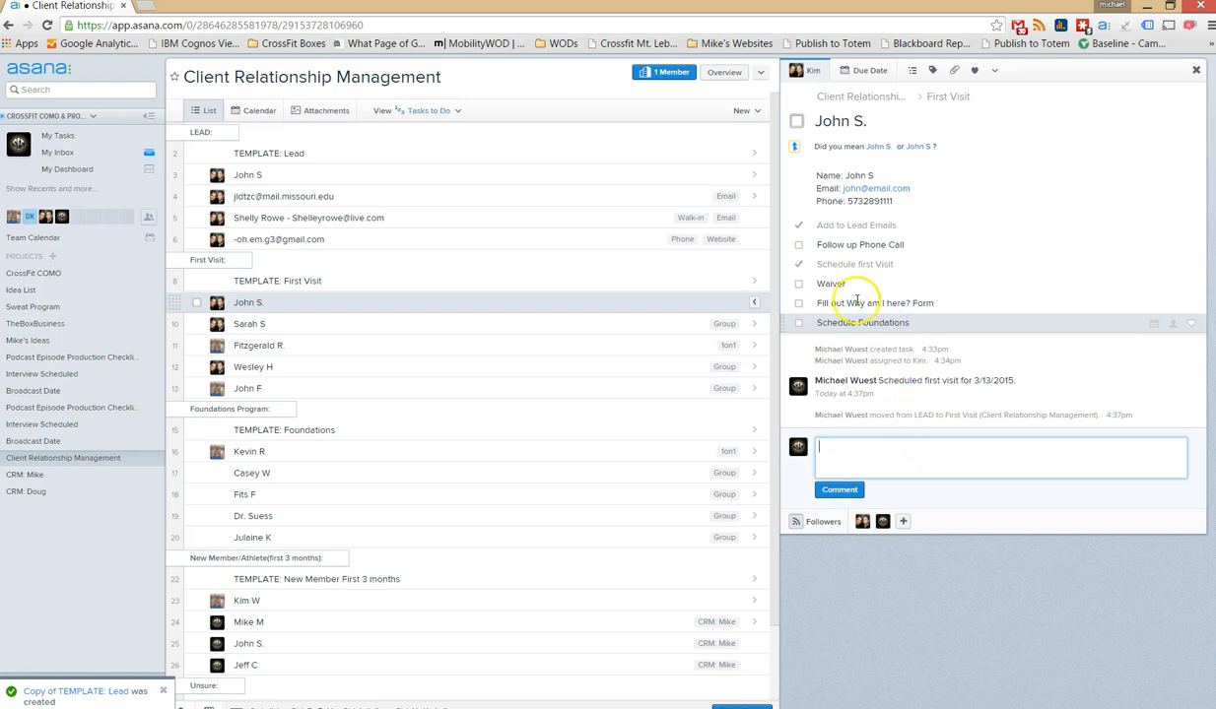
Mark the Waiver and Why am I here? Form subtasks complete and post a comment that the client wants to slim down and lose 20 lbs
left_click(800, 285)
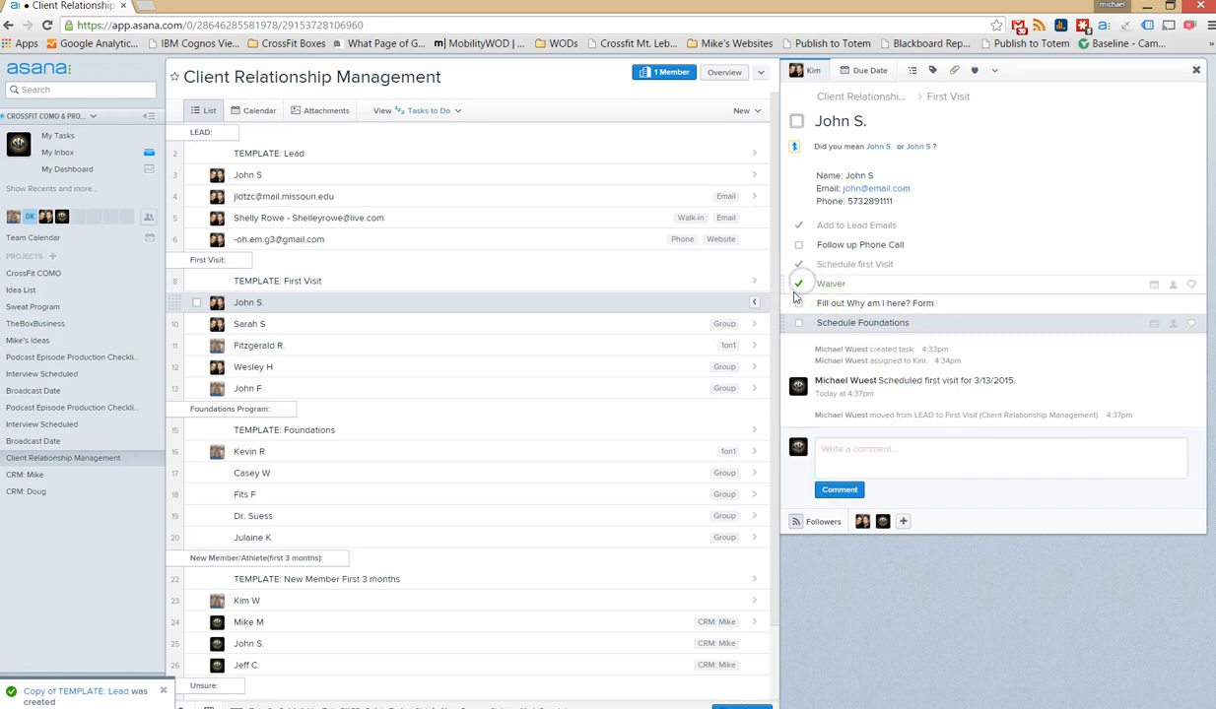
left_click(798, 305)
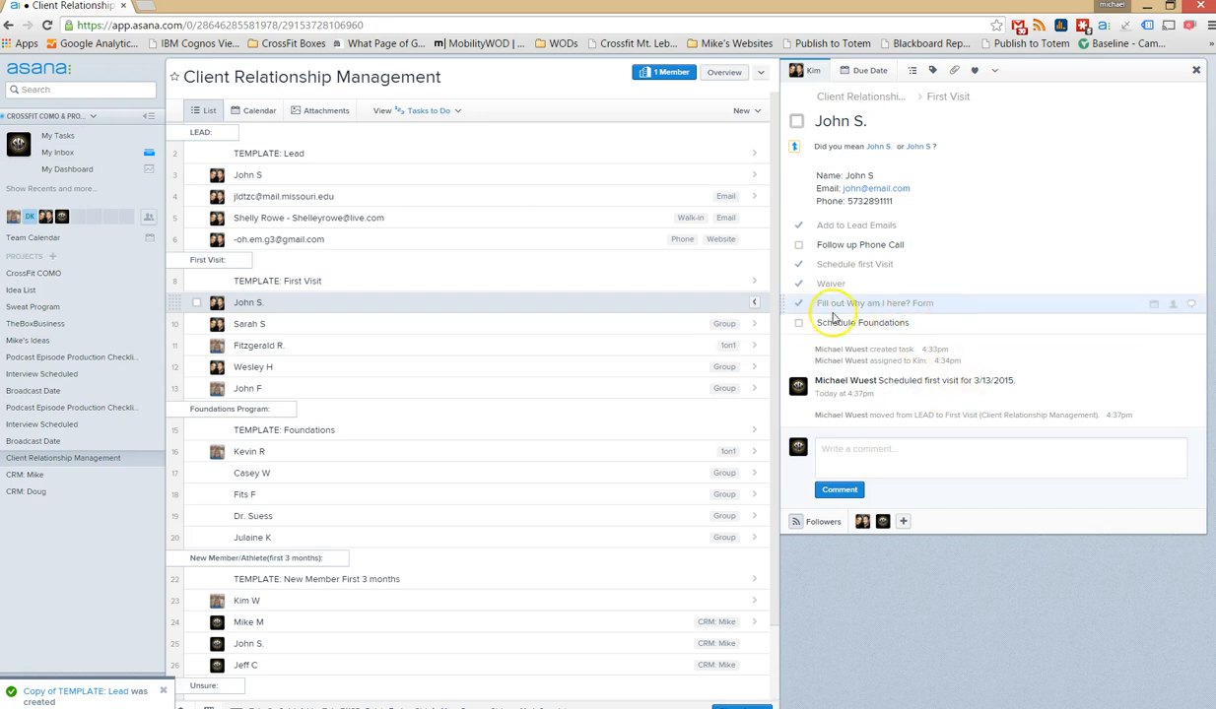
left_click(871, 451)
left_click(872, 451)
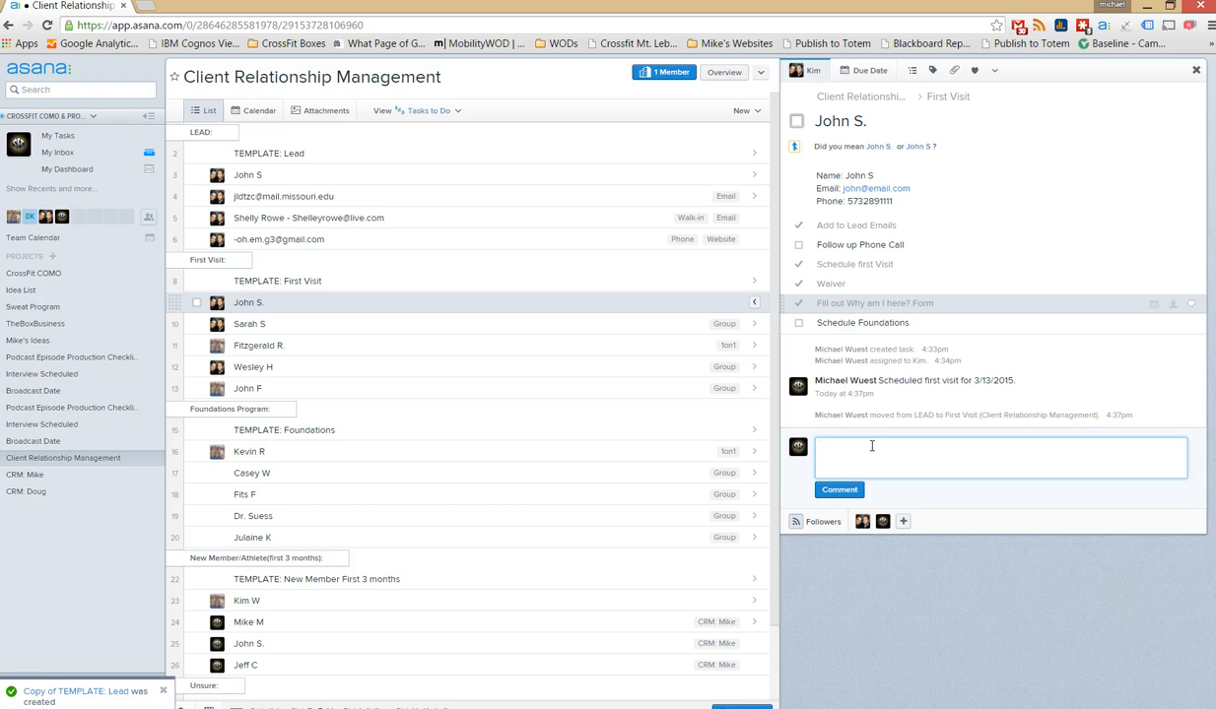
type("John is here because he wants to slim down and lose 20 lbs.")
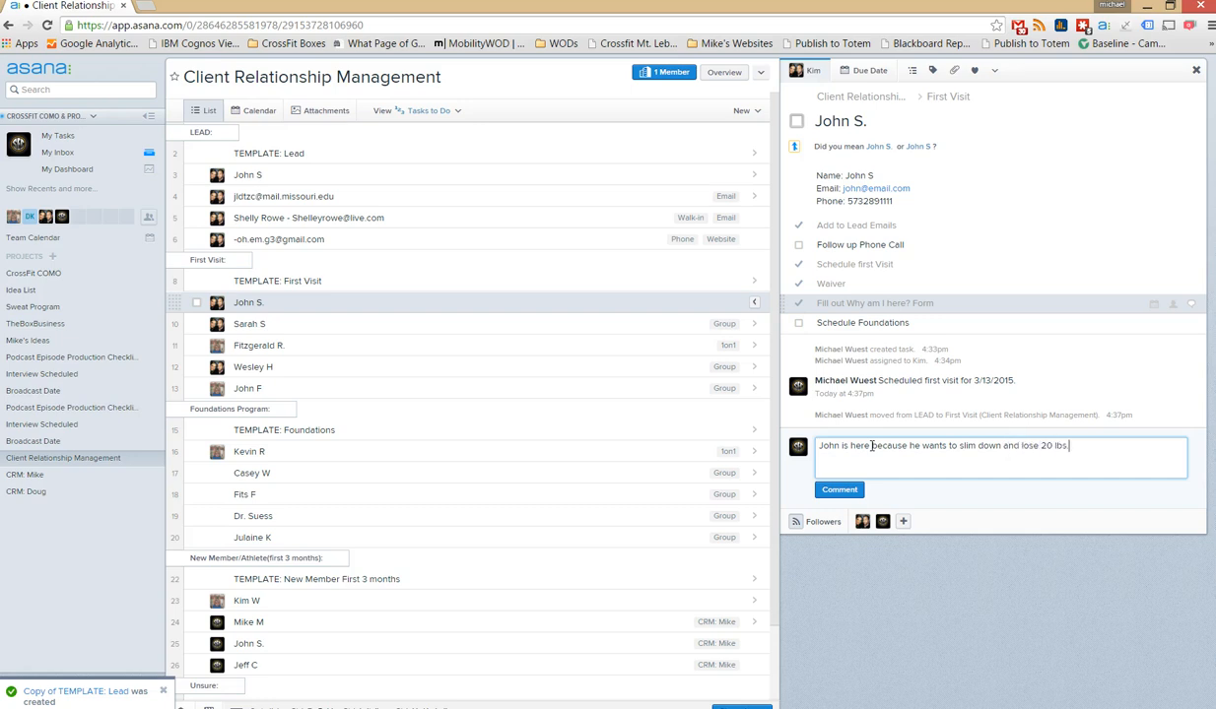
left_click(841, 488)
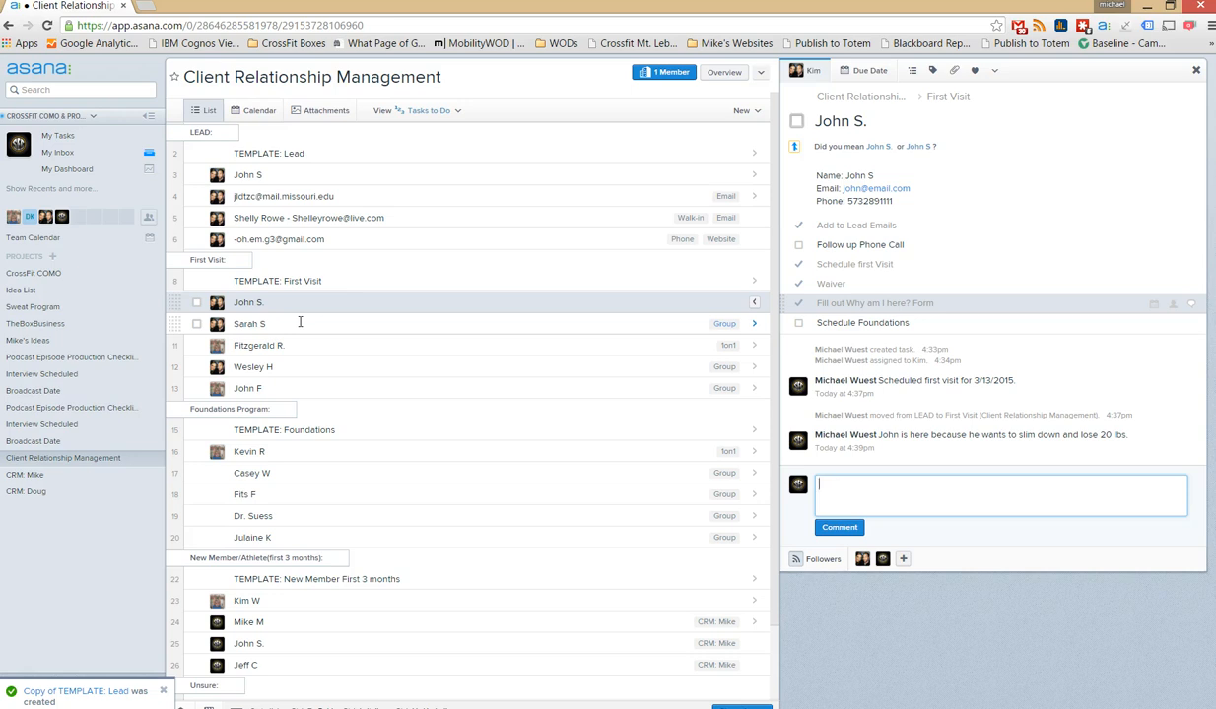
Post a comment that the client paid for and scheduled his first Foundations through personal training, with day one on 3/15/2015
left_click(911, 484)
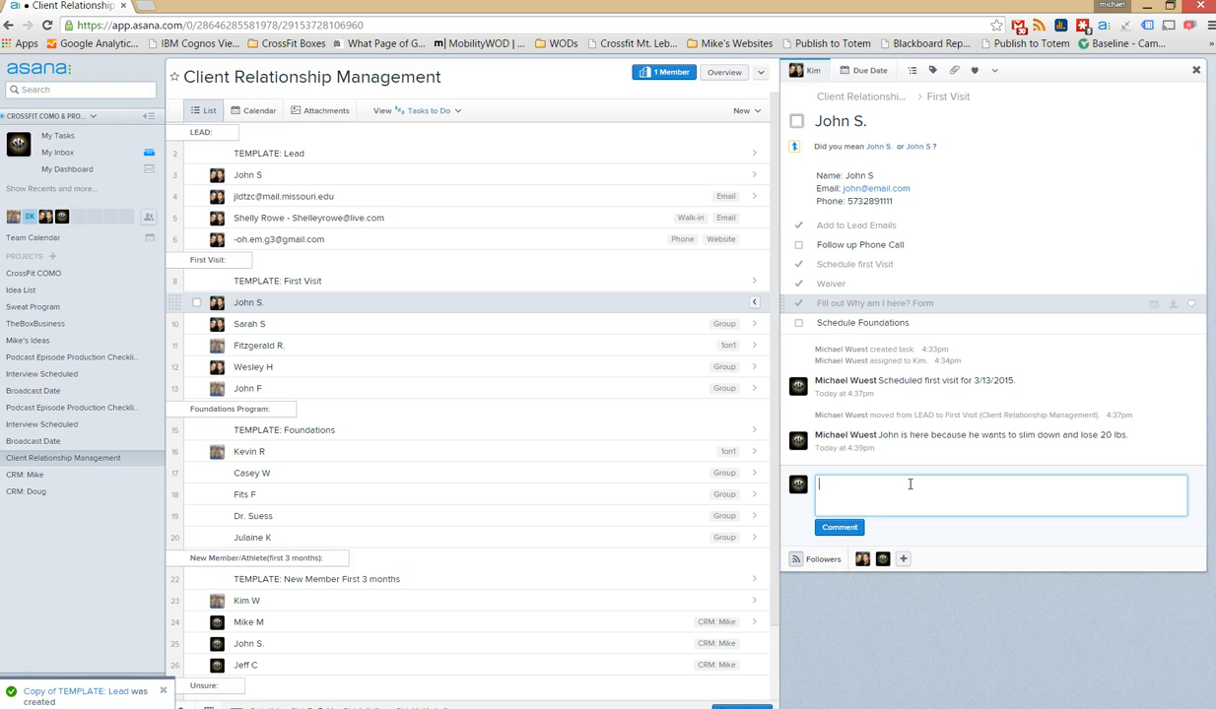
type("John paid for and schedule")
key("BackSpace")
key("BackSpace")
key("BackSpace")
key("BackSpace")
key("BackSpace")
key("BackSpace")
key("BackSpace")
type("cheduled his first personal training with")
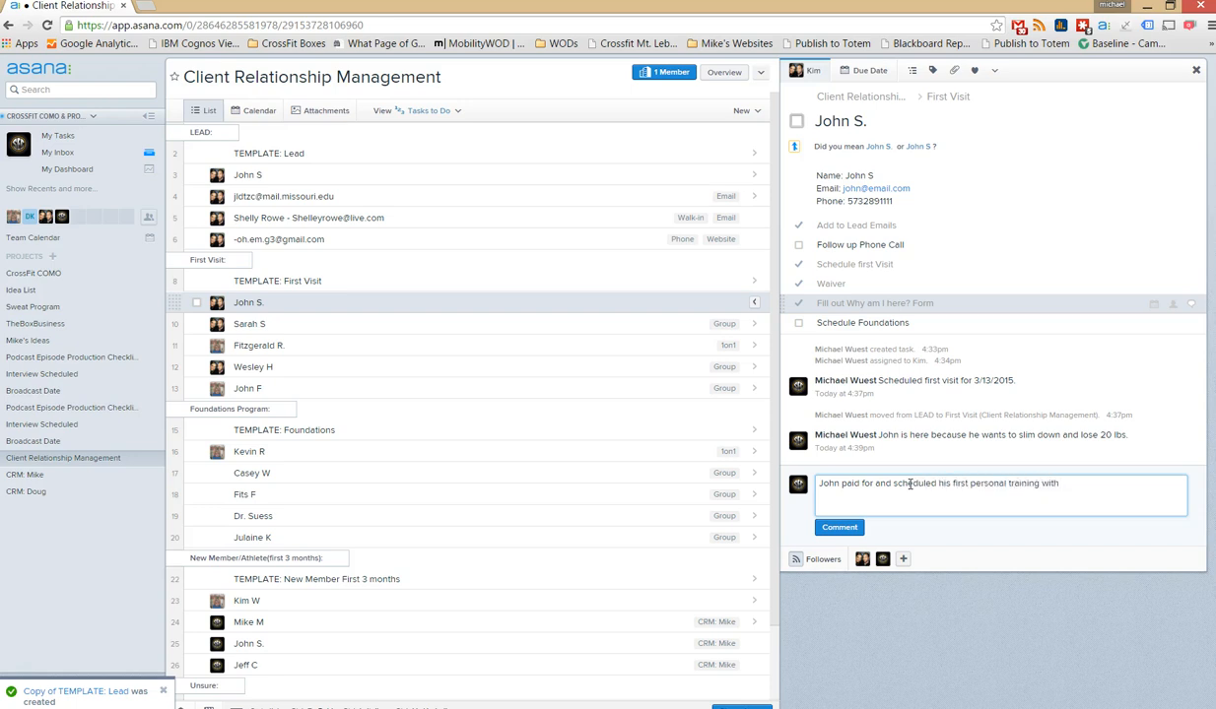
key("BackSpace")
key("BackSpace")
key("BackSpace")
key("BackSpace")
left_click(971, 484)
type("Foundations through")
key("End")
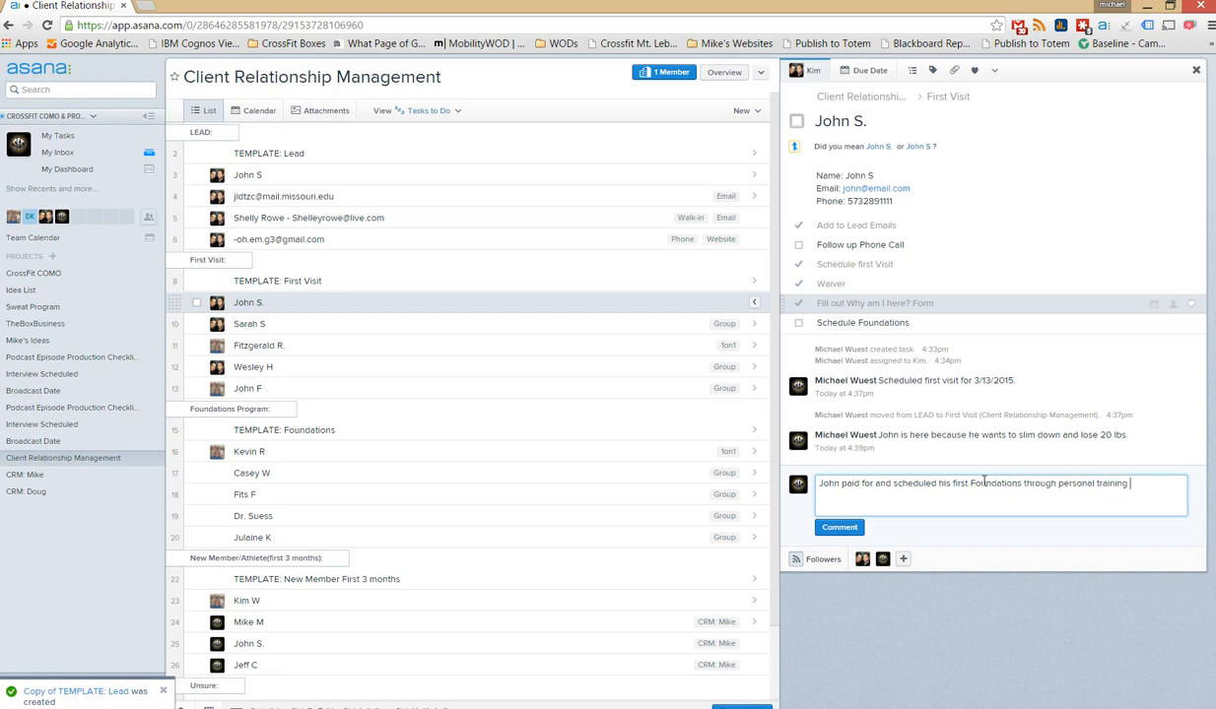
type(". Day one is on 3/15/2015")
left_click(855, 527)
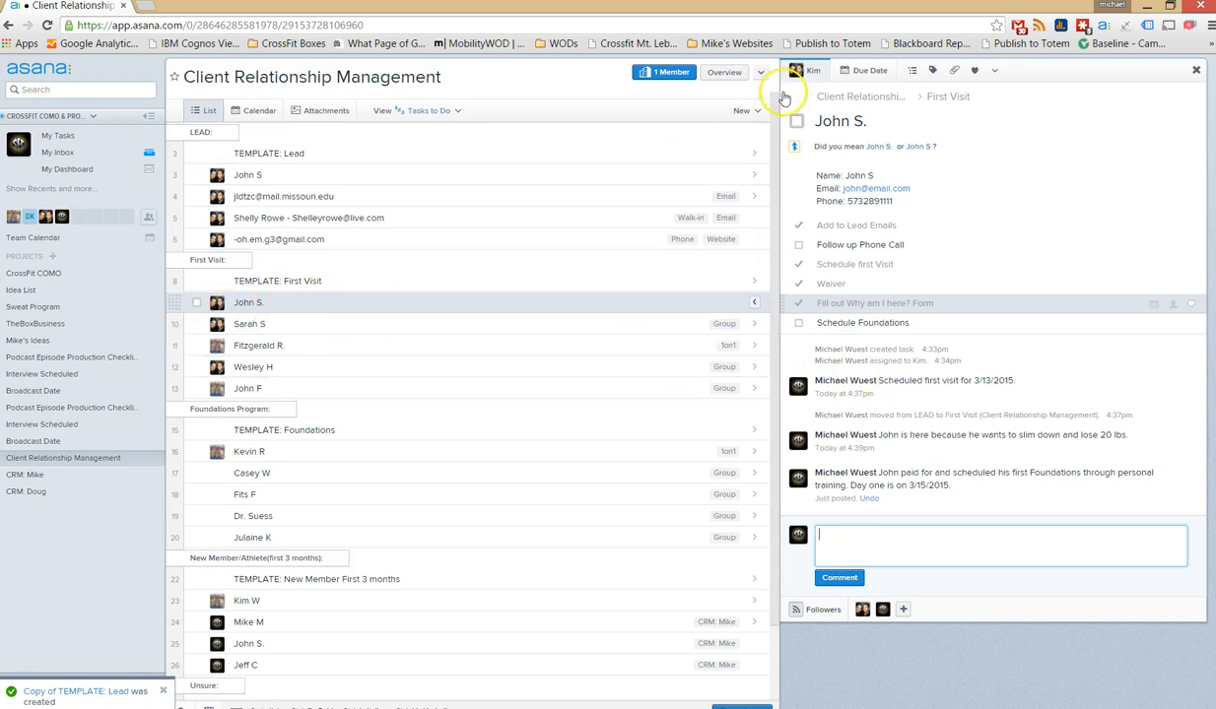
Reassign the client's task to the third suggested teammate and set its due date to 03/15/15
left_click(809, 71)
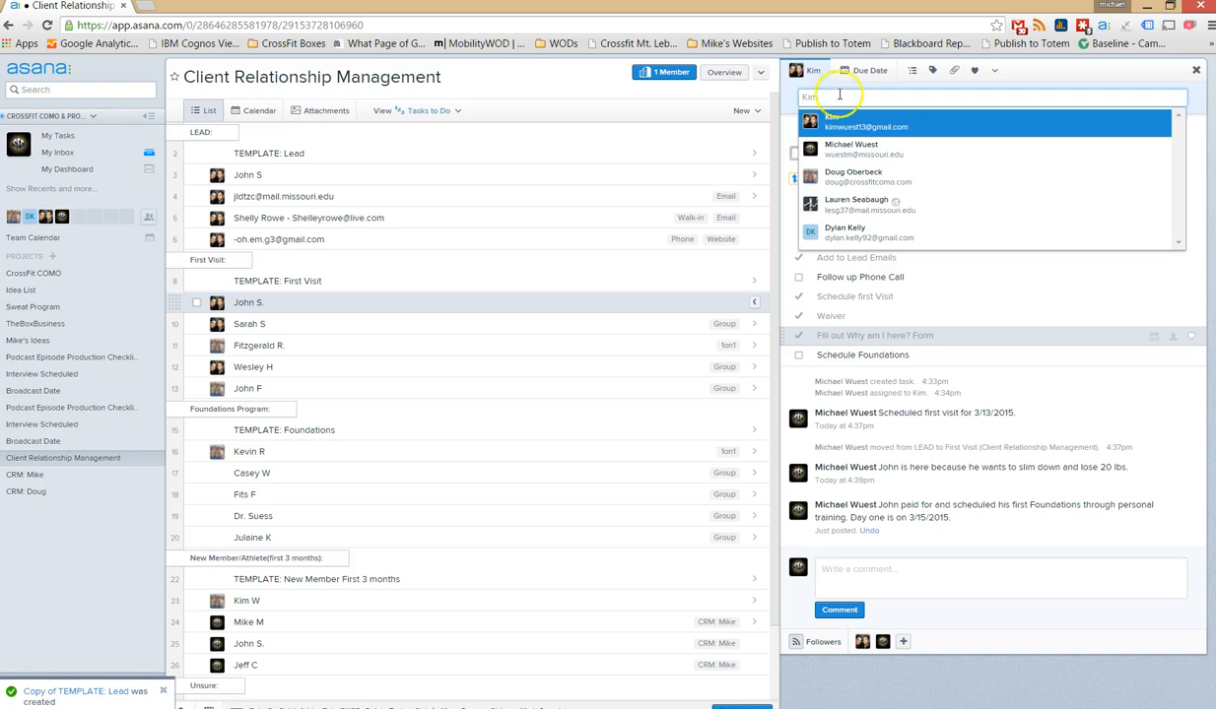
left_click(817, 174)
left_click(872, 73)
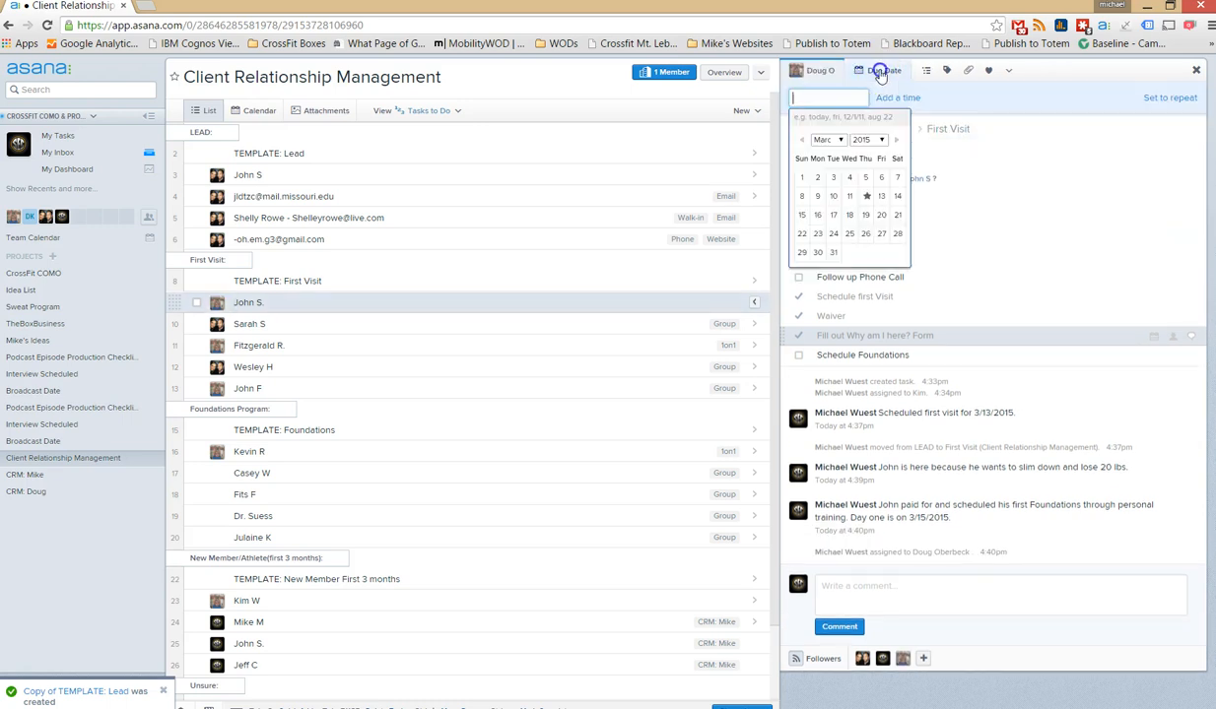
left_click(801, 215)
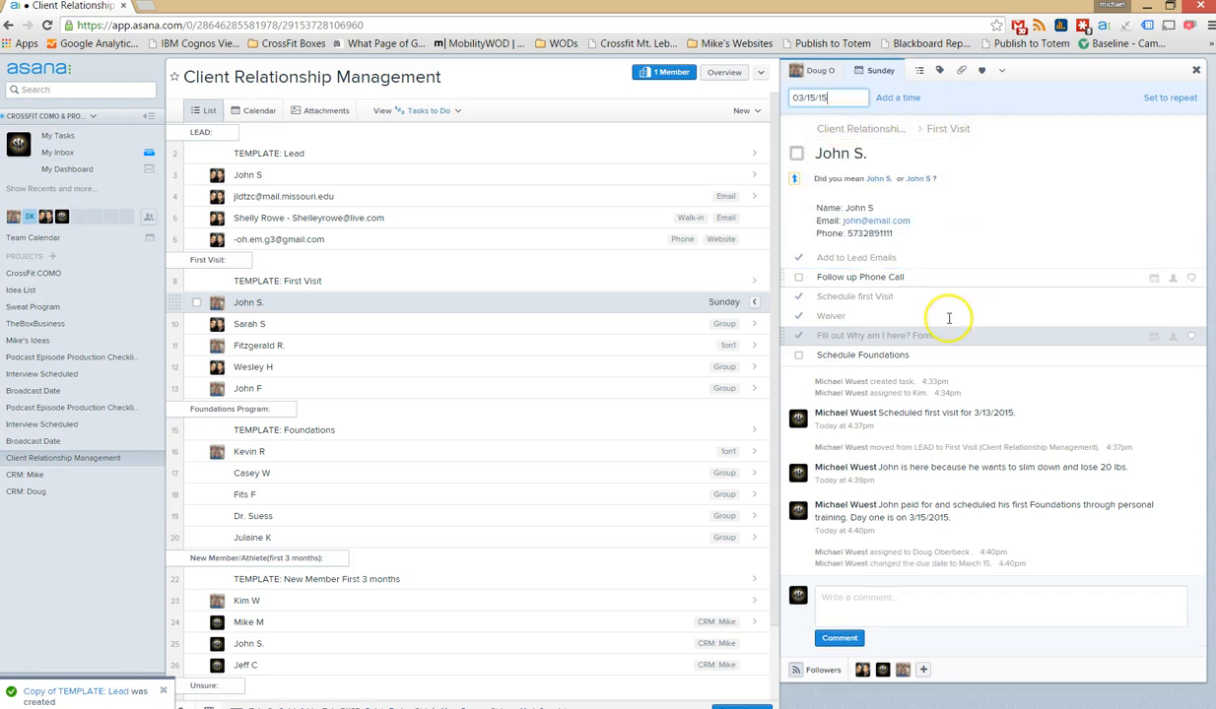
left_click(922, 333)
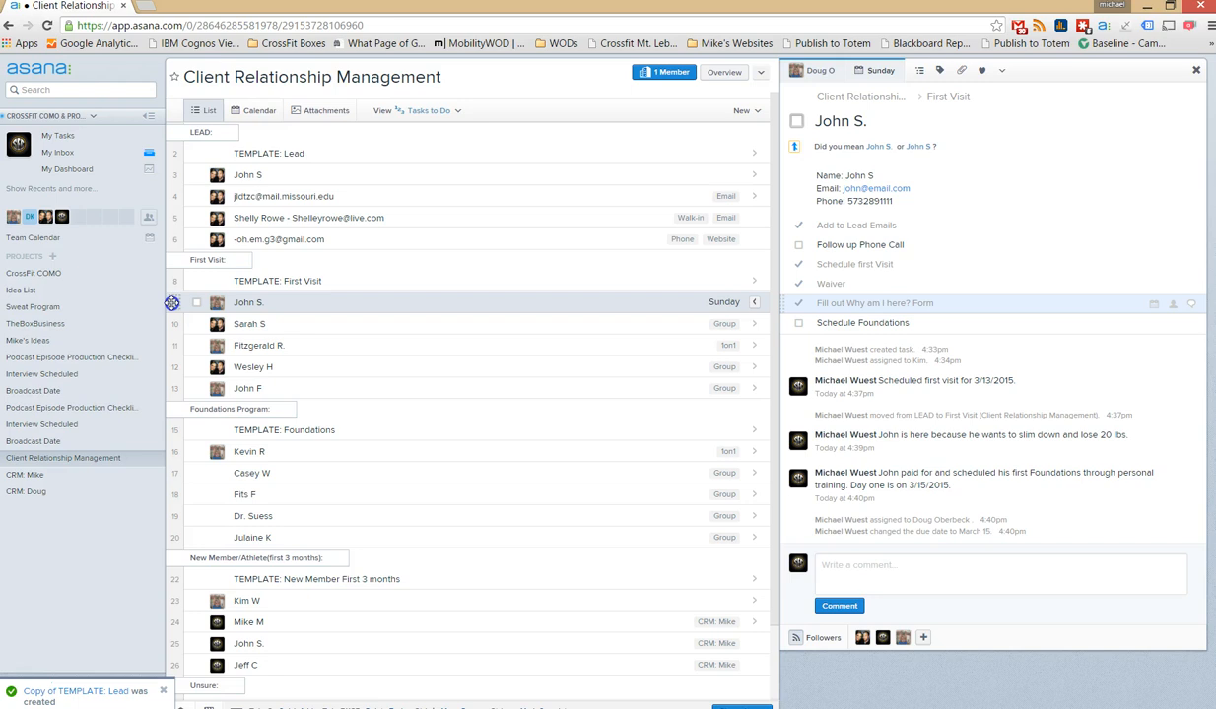
Move the client's task below the template in the Foundations Program section and post a comment that the 3/15 appointment is confirmed
left_click_drag(172, 303, 401, 444)
left_click_drag(173, 408, 233, 446)
left_click(901, 582)
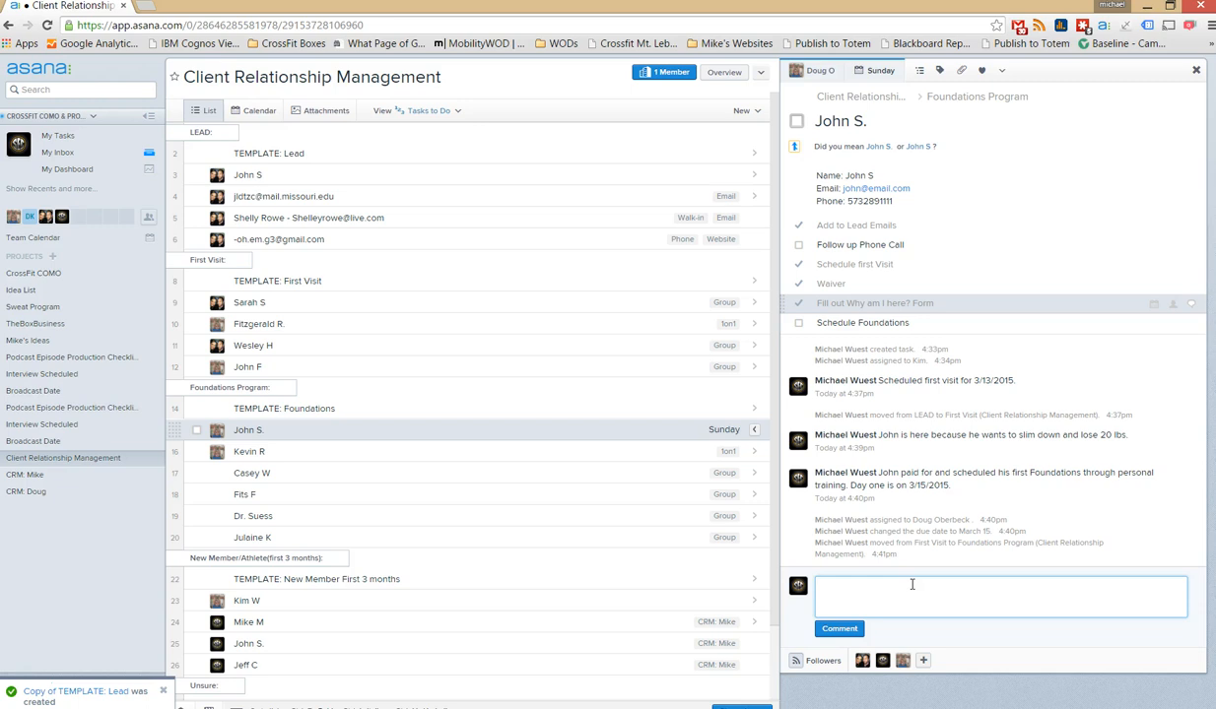
type("Confirmed appointment with John on 3/15")
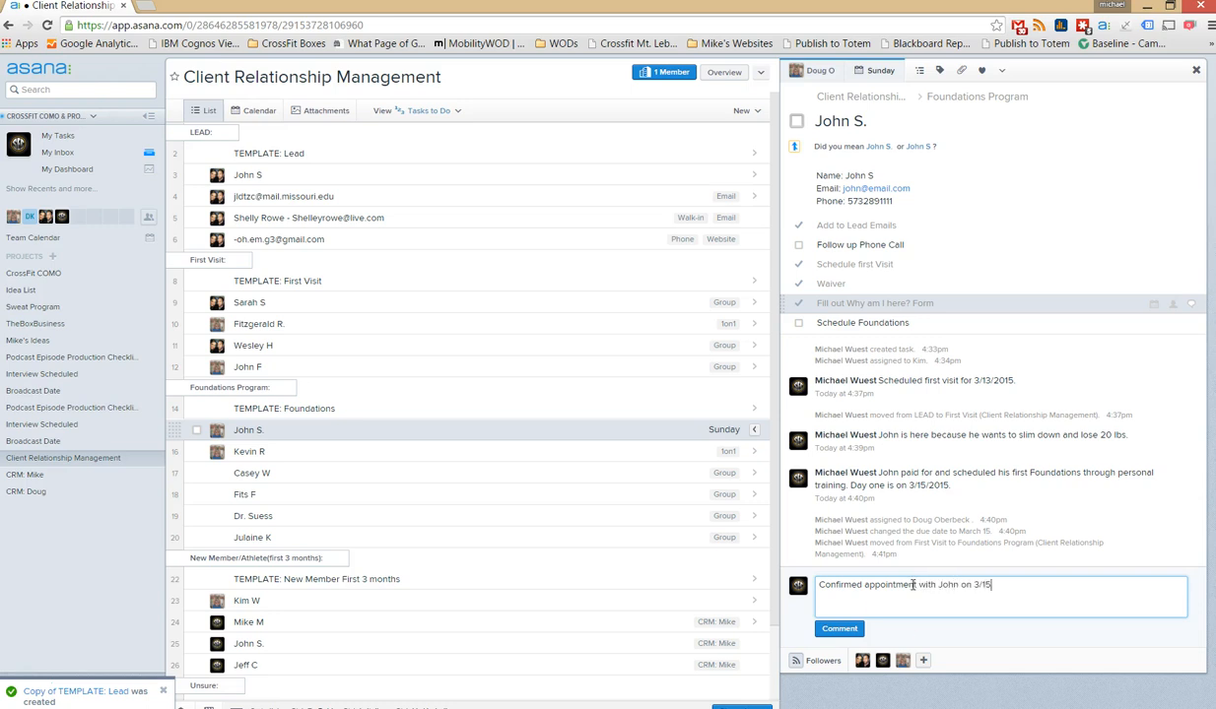
left_click(840, 628)
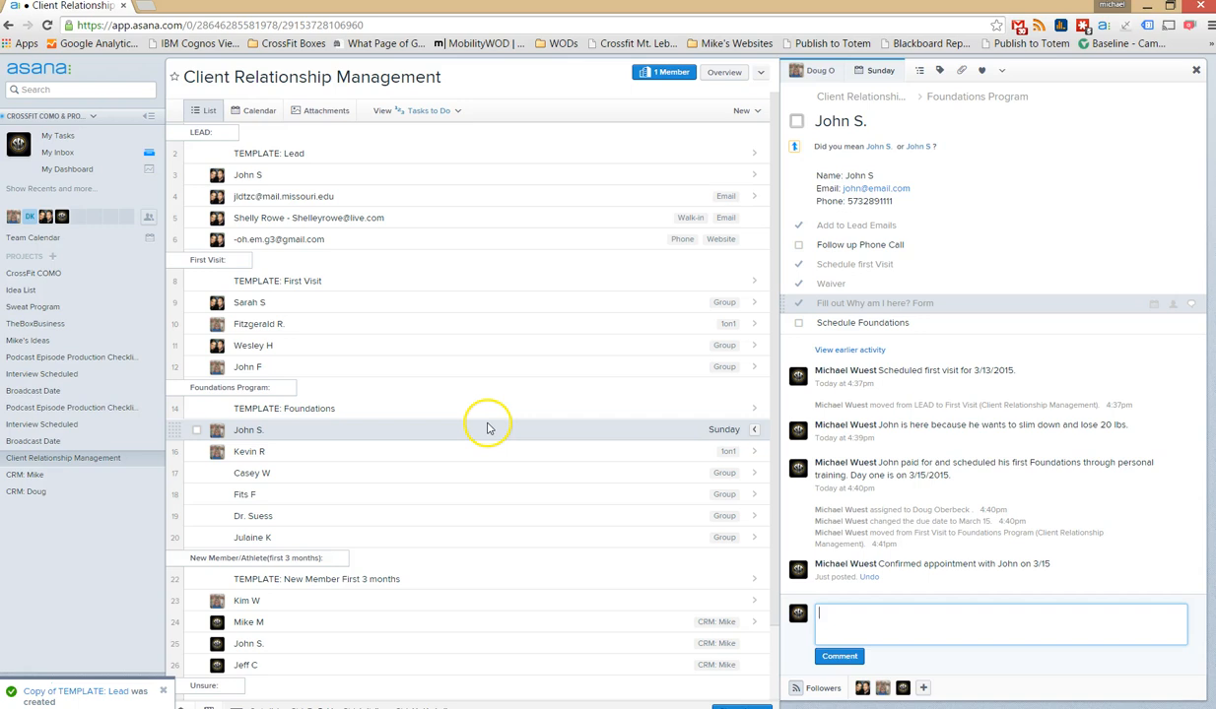
Tag the client's task 1on1 and mark its Schedule Foundations subtask complete
left_click(1000, 70)
left_click(1001, 70)
left_click(946, 73)
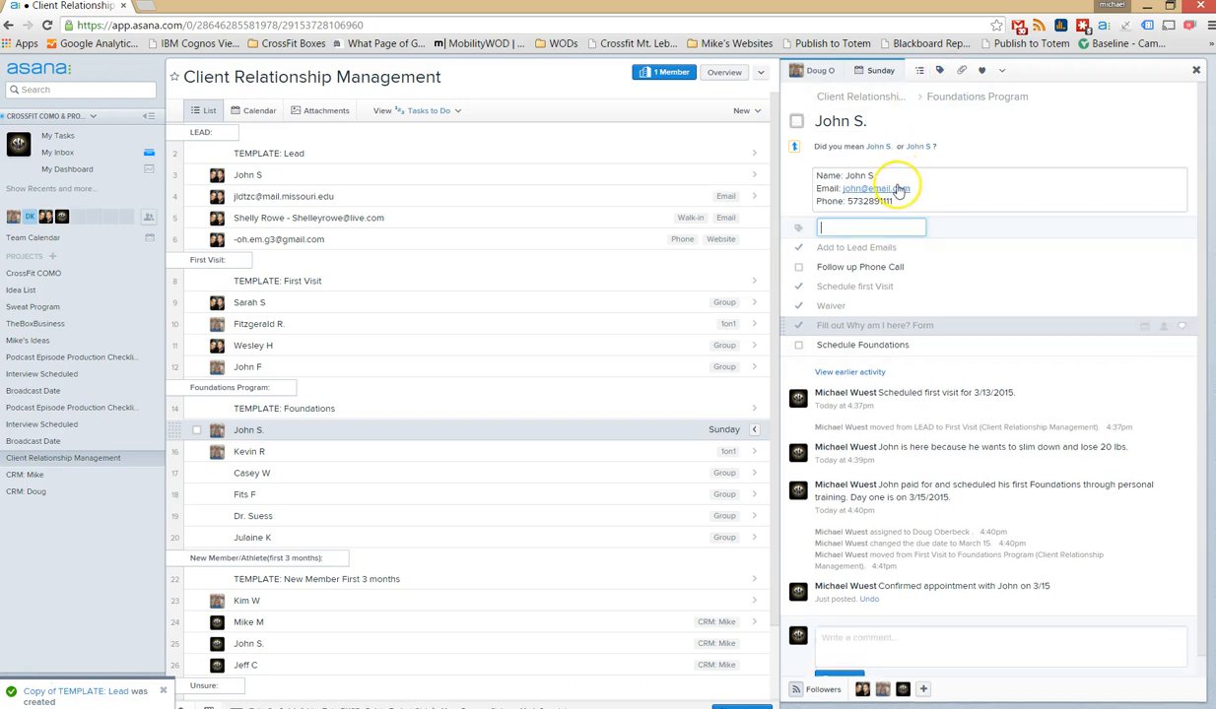
type("1on1")
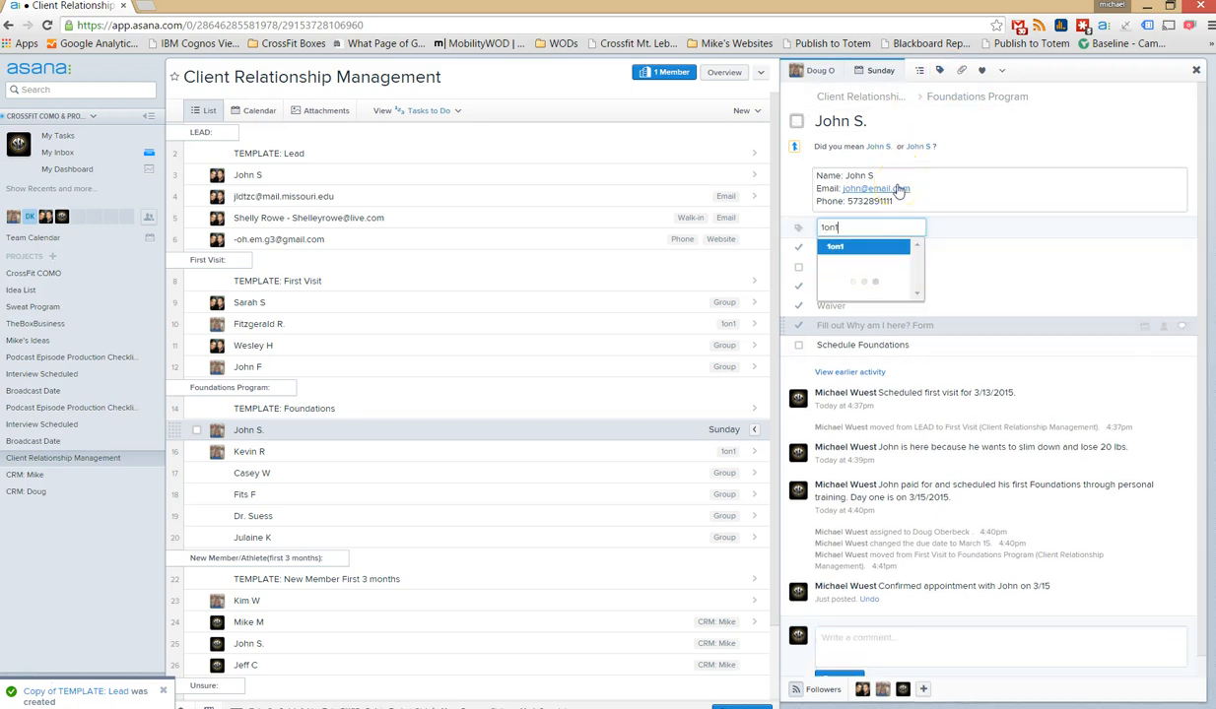
key("Return")
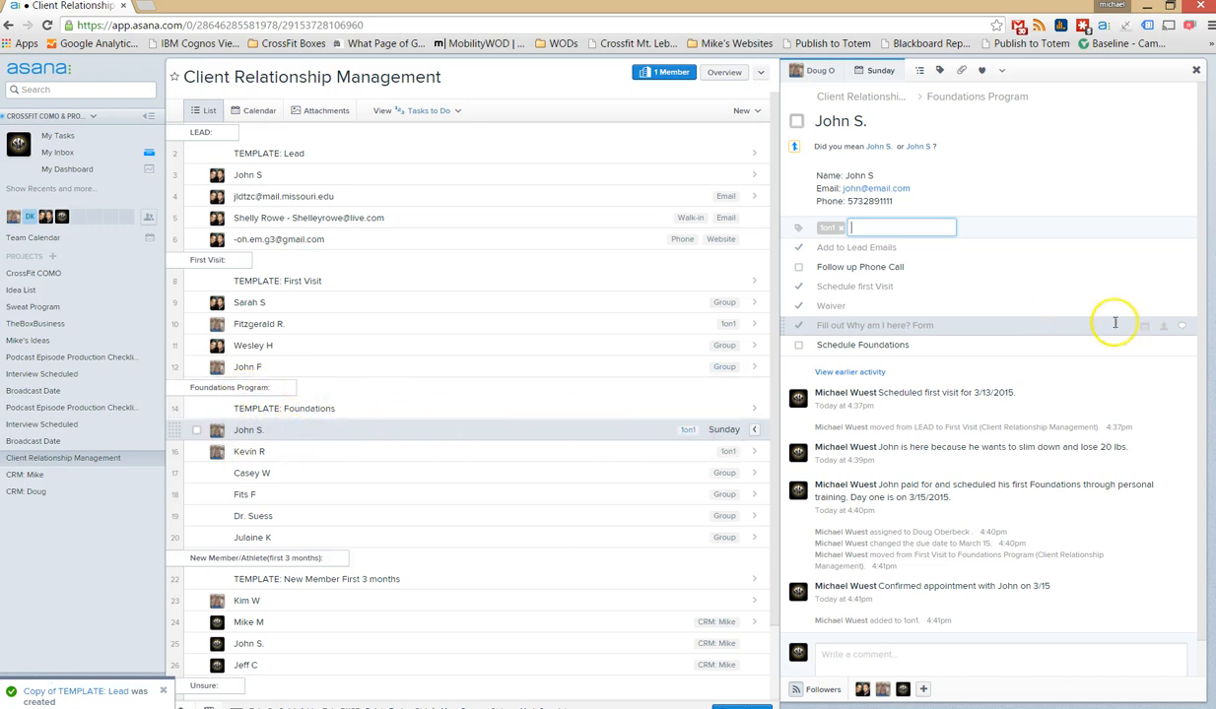
left_click(798, 344)
Following the Foundations template, add the subtask "Add to Foundations Email List" below Schedule Foundations in the client's task
left_click(292, 406)
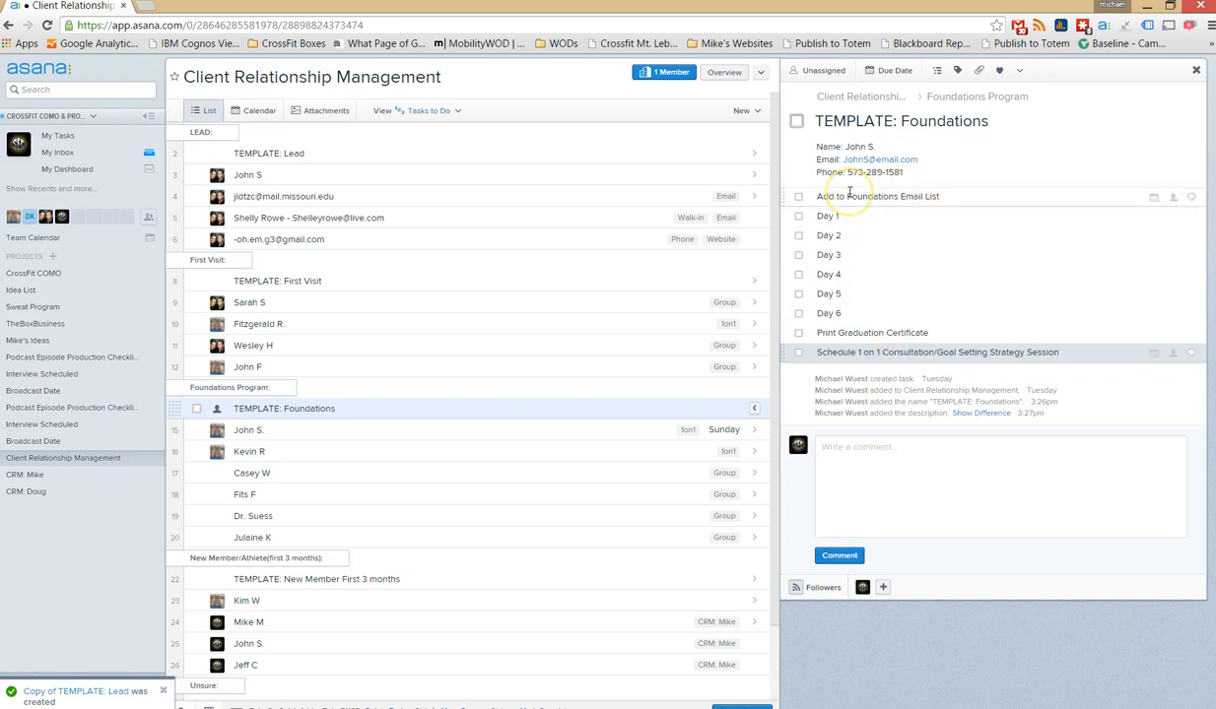
left_click(291, 429)
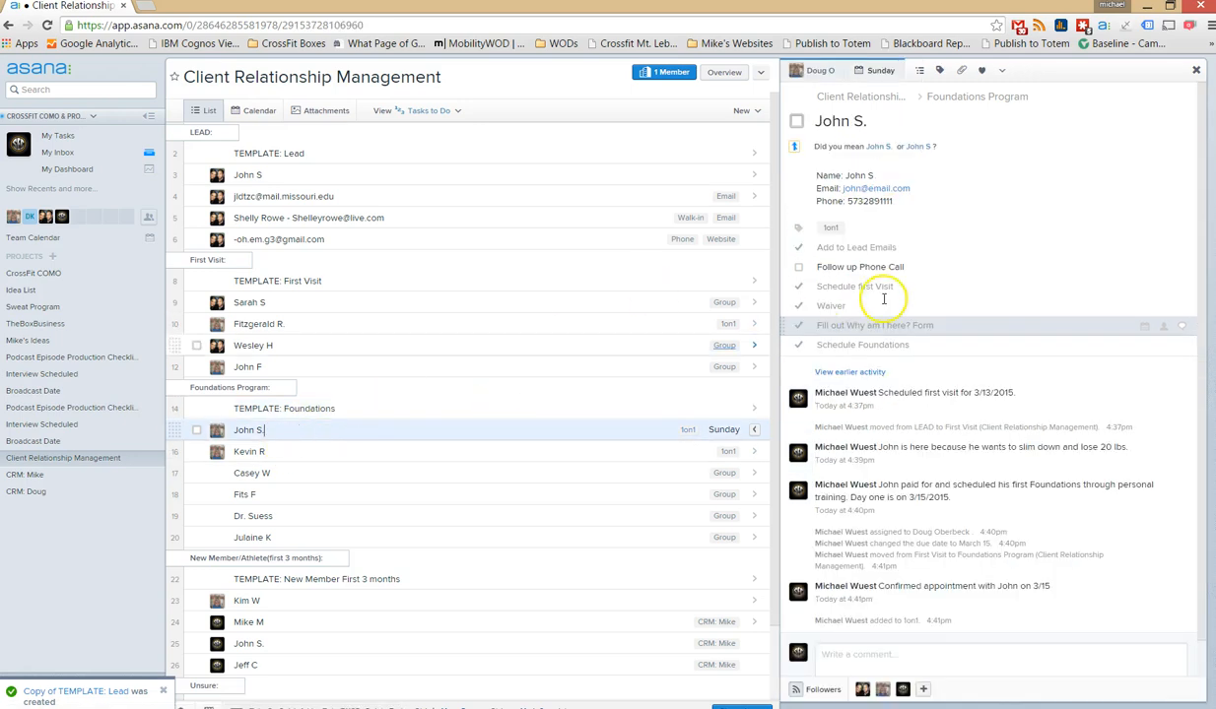
left_click(936, 339)
key("Return")
type("Add to Foundtaions Emai")
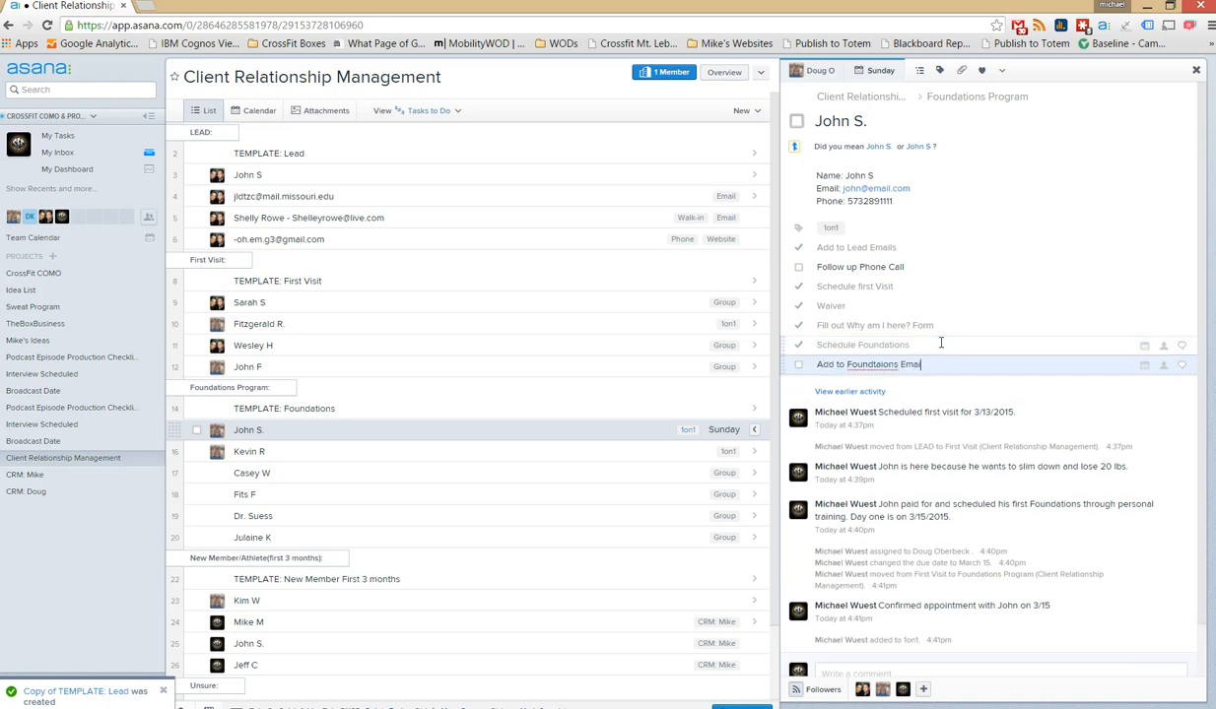
type("l List")
left_click(873, 363)
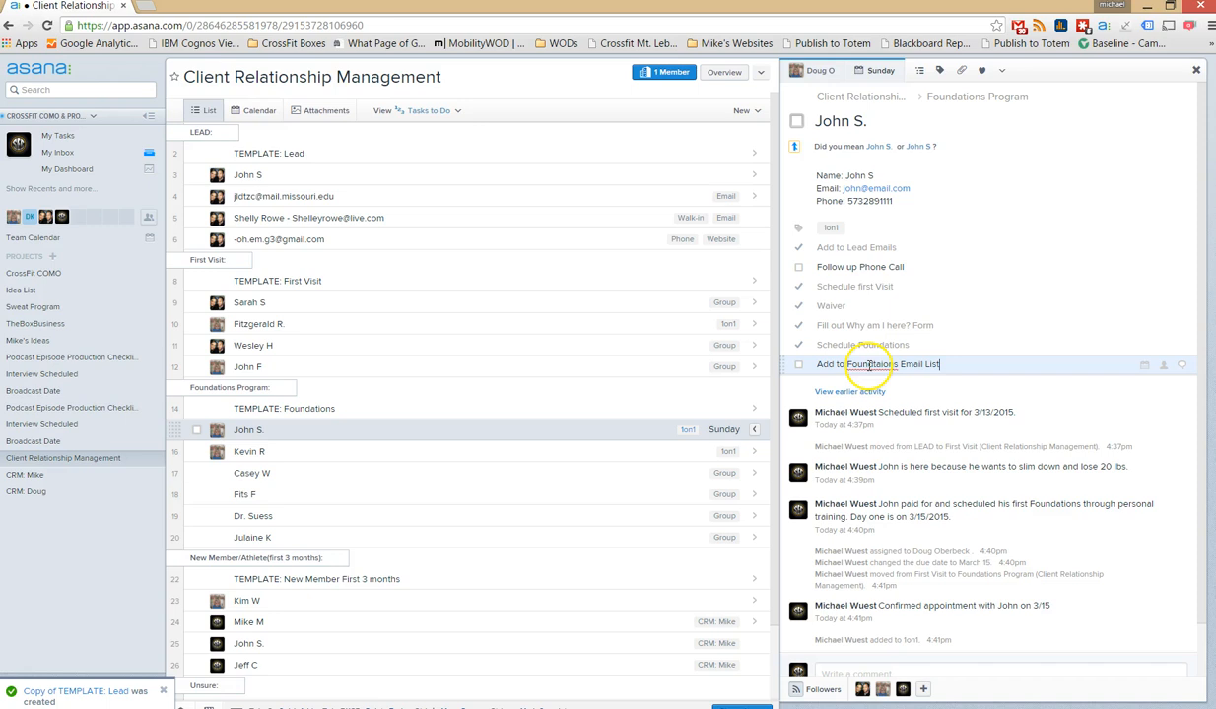
key("BackSpace")
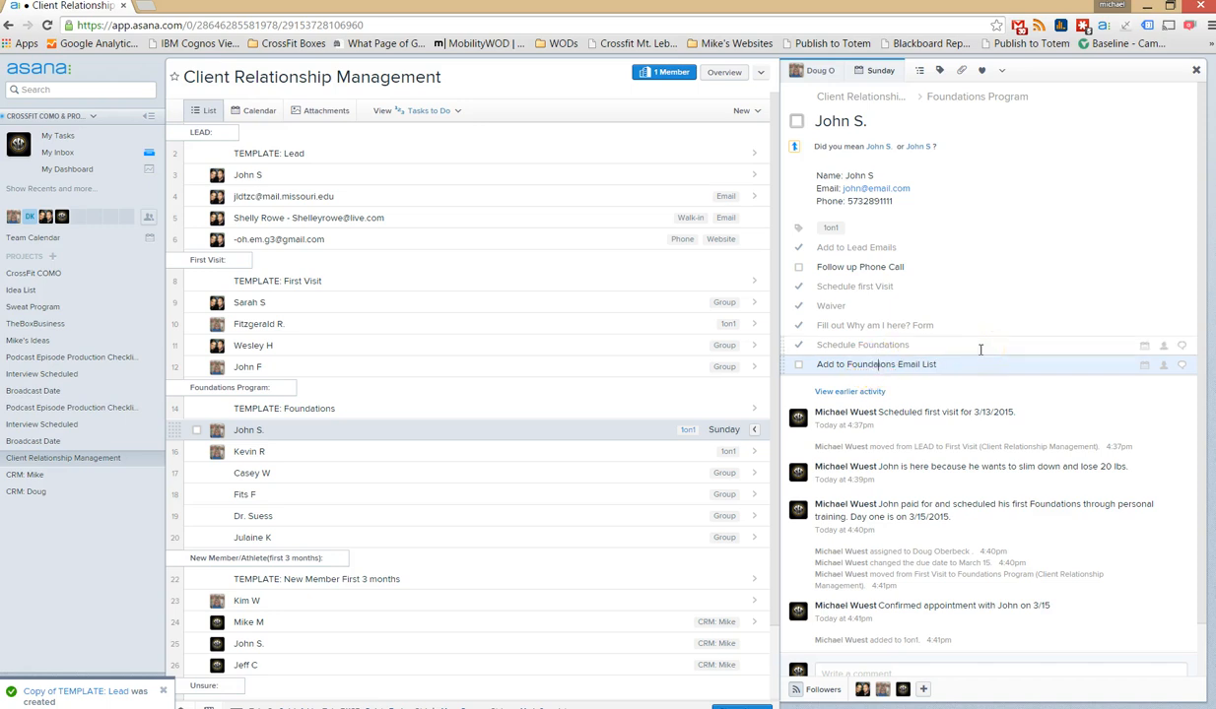
type("t")
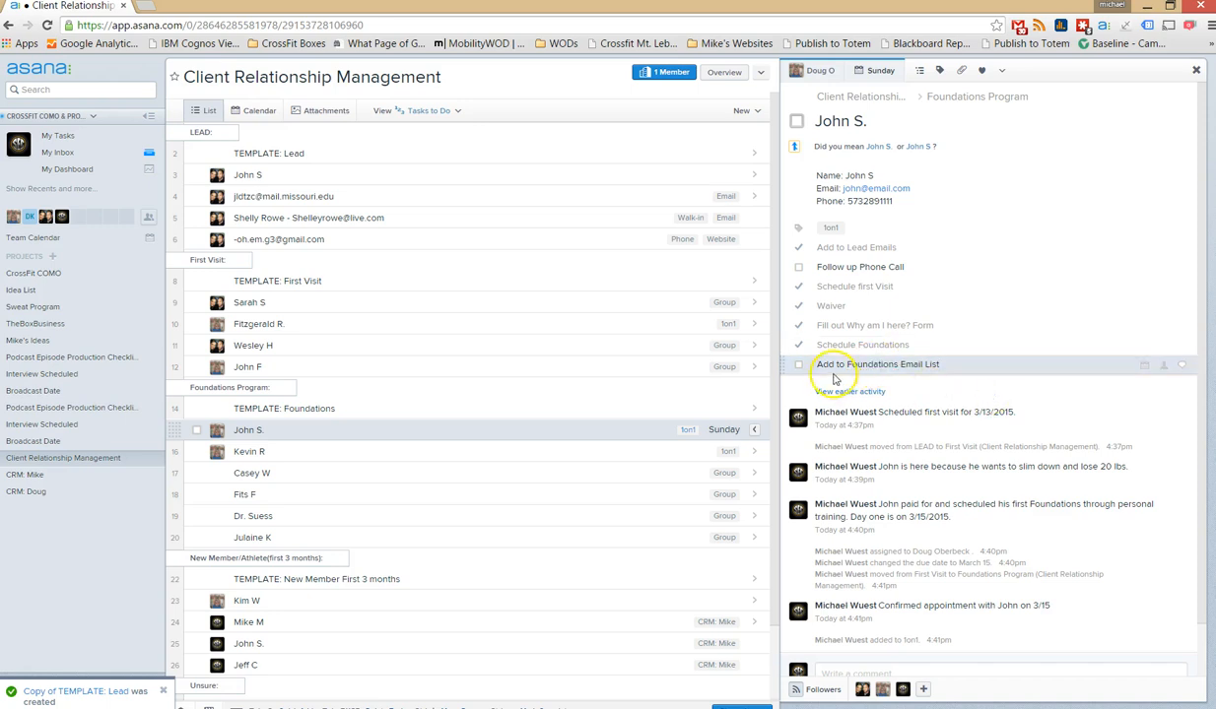
Check the last subtasks of the Foundations template and mark the client's Add to Foundations Email List subtask complete
left_click(320, 407)
left_click(908, 333)
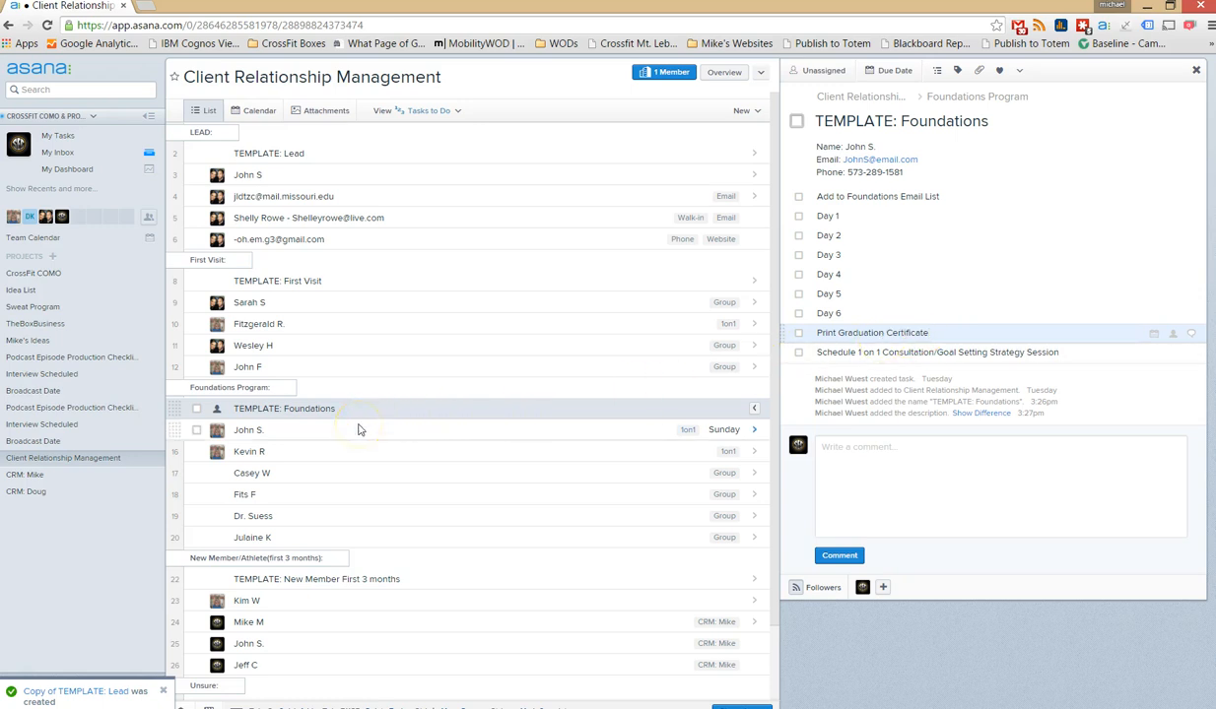
left_click(966, 353)
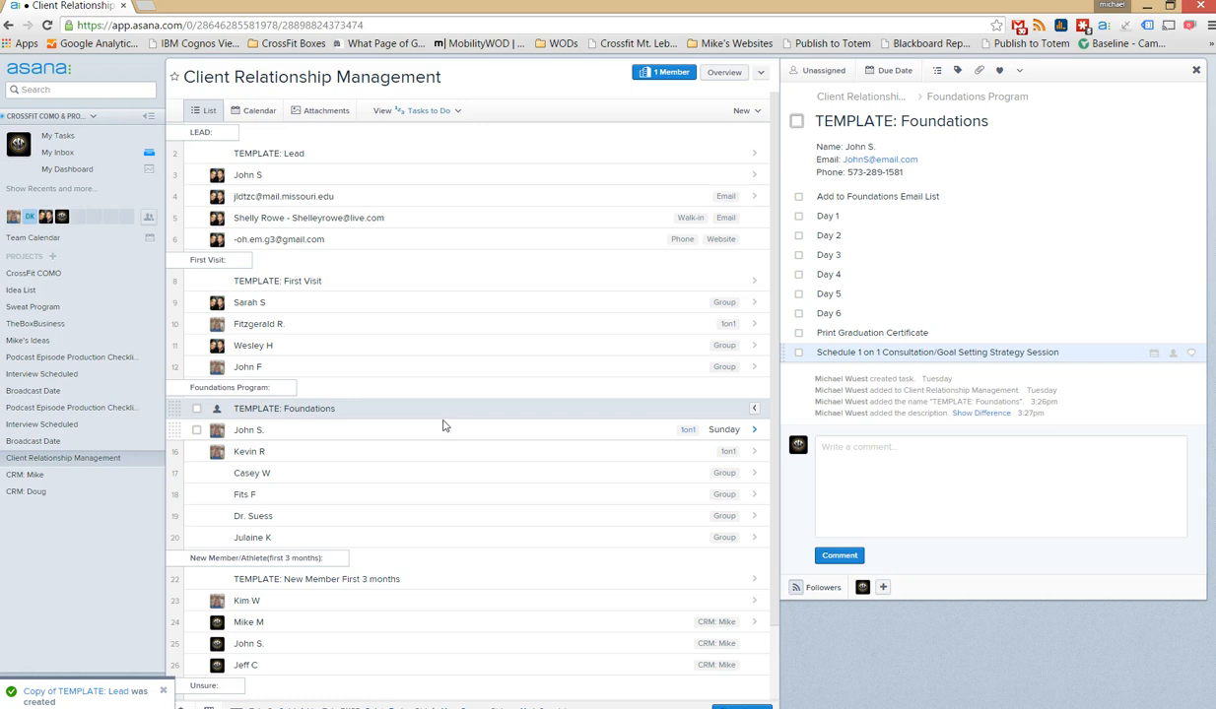
left_click(420, 449)
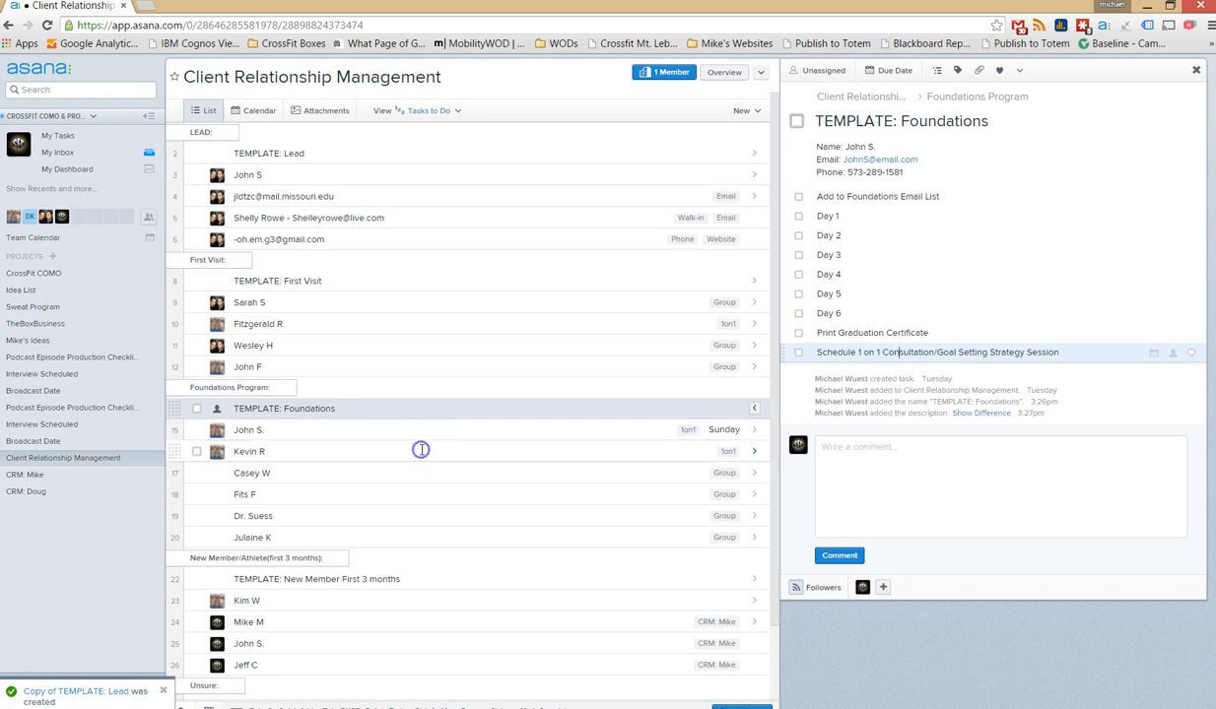
left_click(428, 430)
left_click(916, 363)
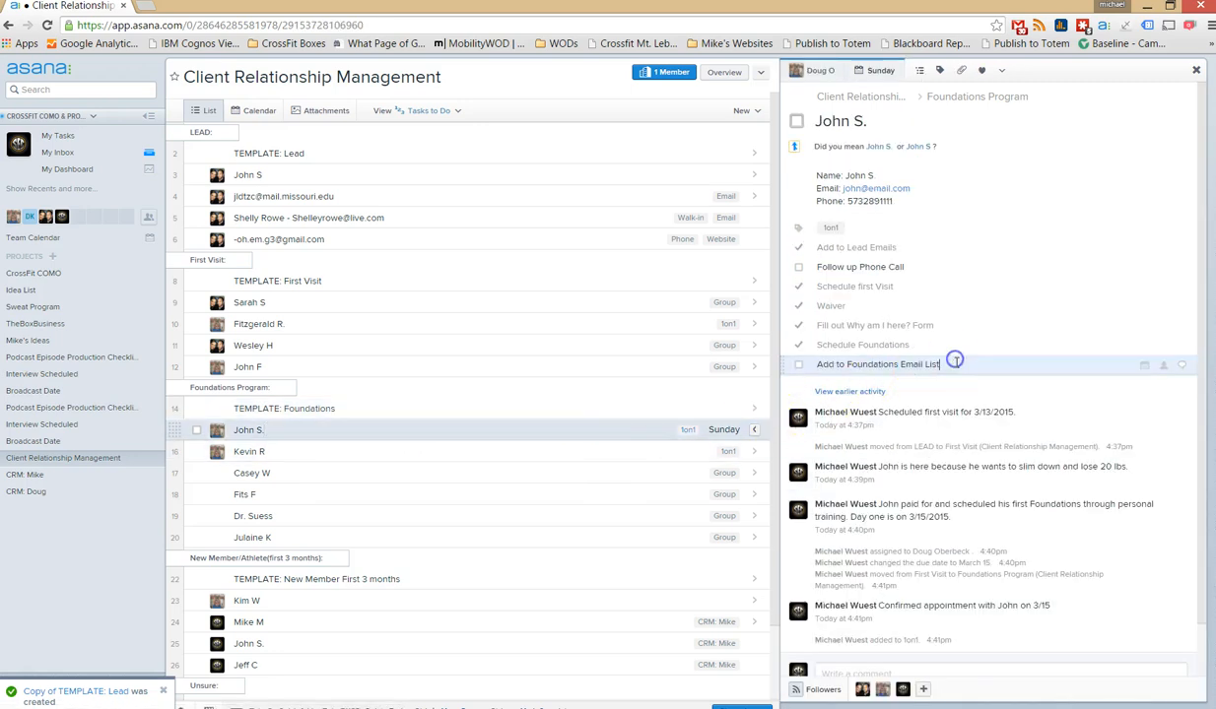
left_click(798, 364)
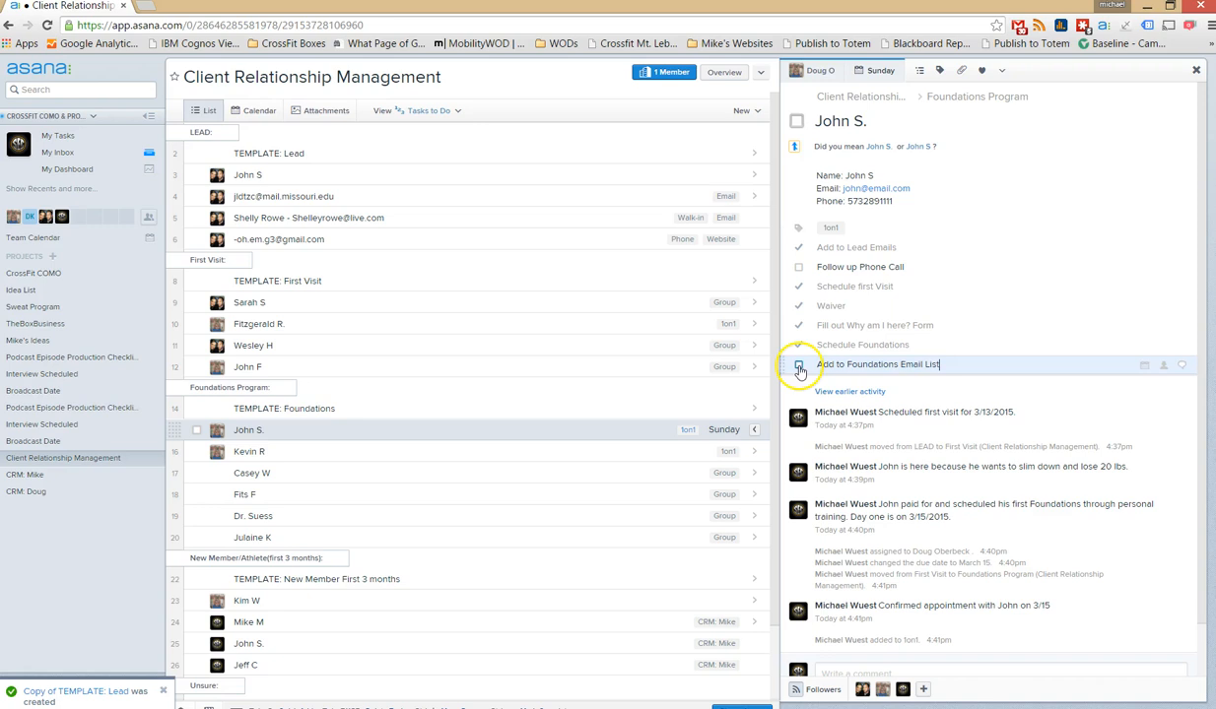
Add the subtasks "Print Foundations Cert" and "Schedule Strategy Goal Setting Session" to the client's task
key("Return")
type("Print Foundations Cert")
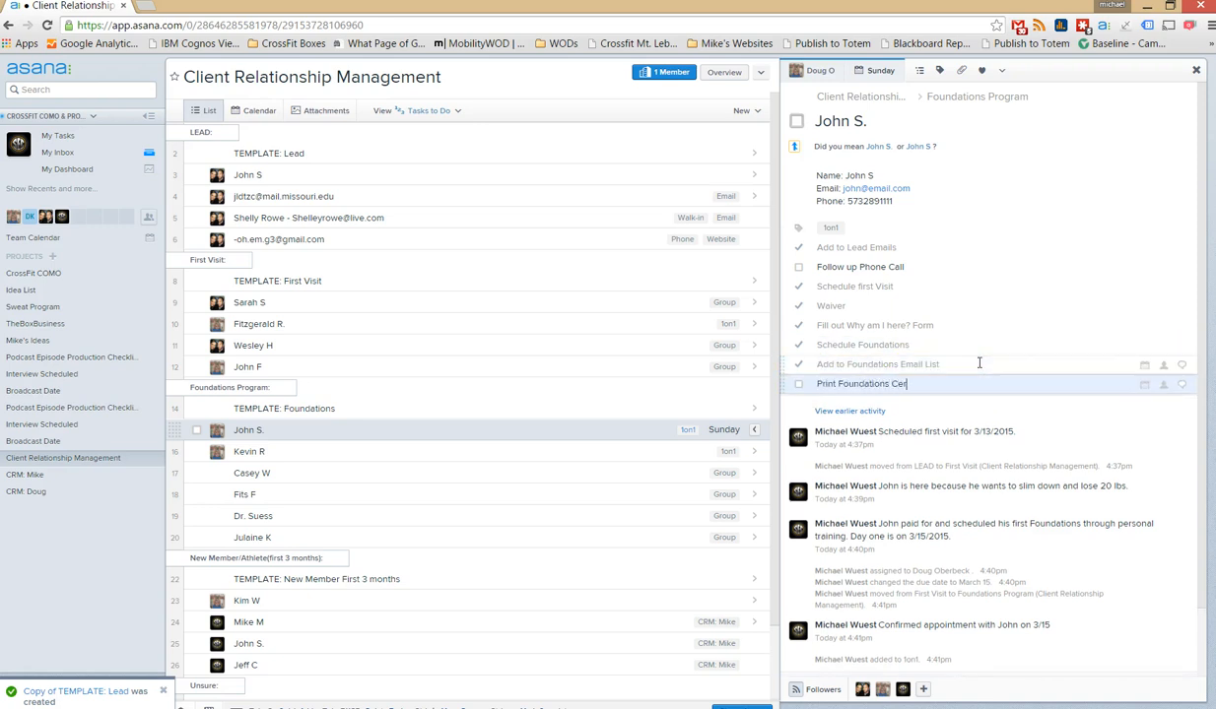
key("Return")
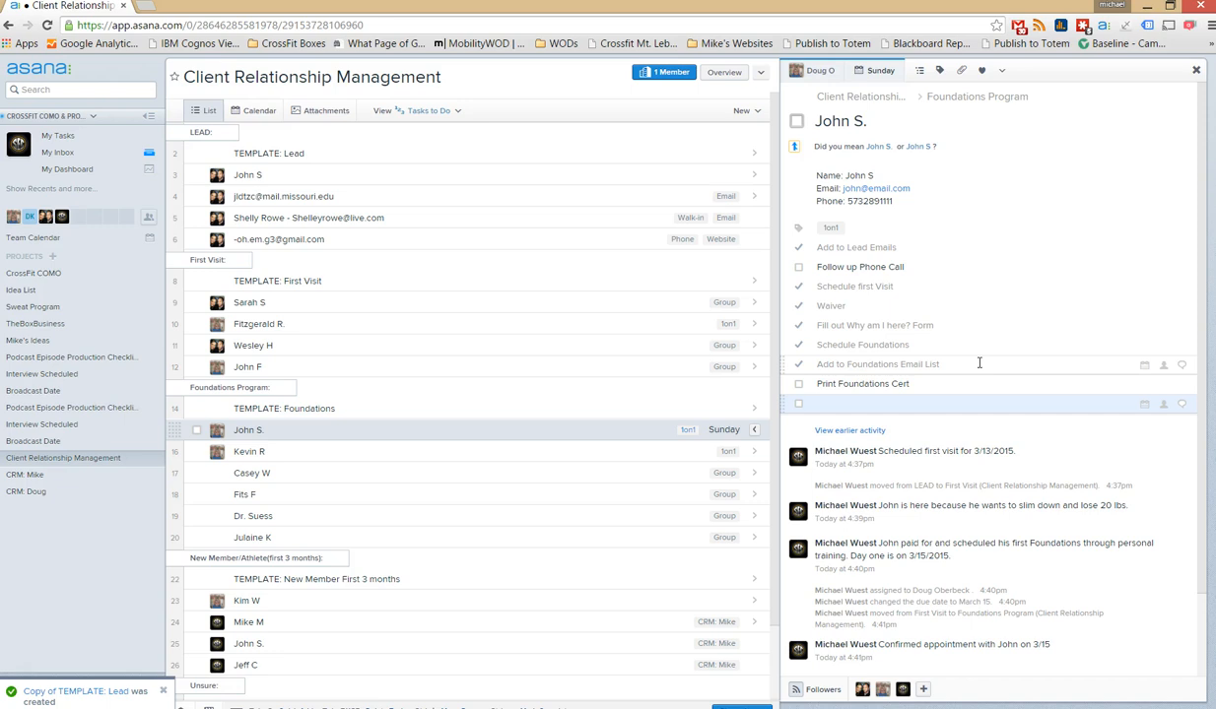
type("Schedule Straget")
Post a comment in the coach's name that the 3 PT sessions are finished and the fourth goal setting session is scheduled
left_click(515, 430)
left_click(939, 612)
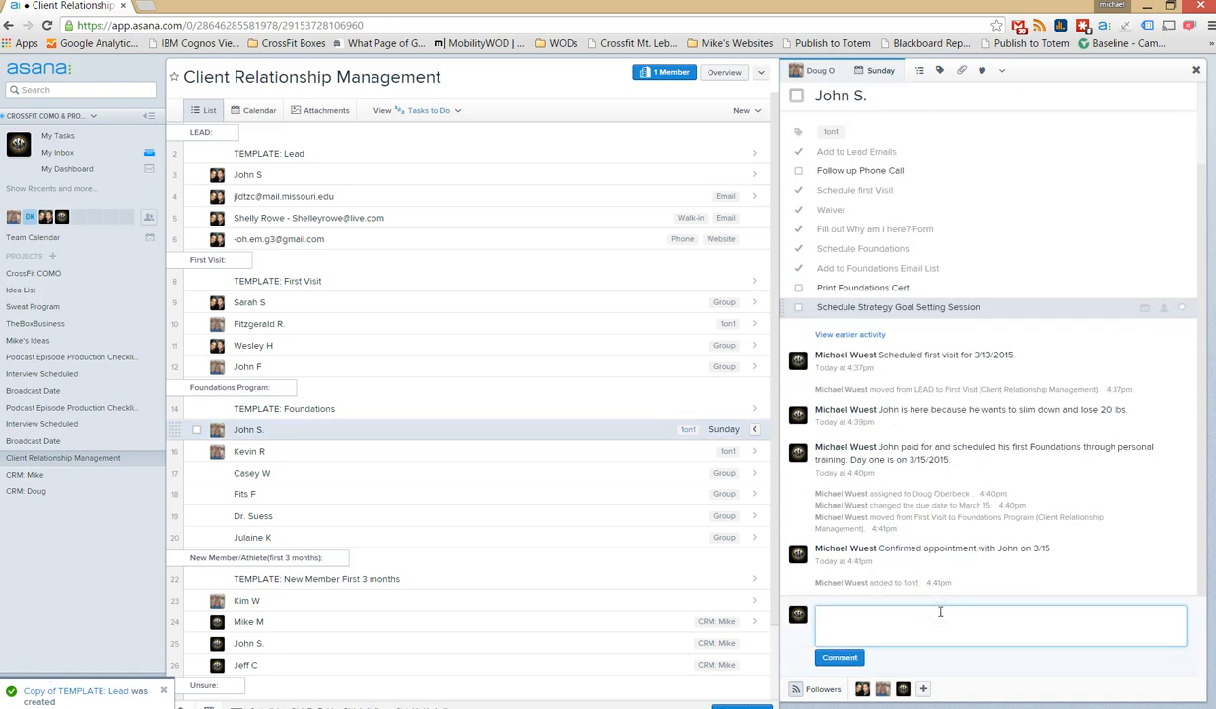
type("Doug: finished our 3 PT sessions and scheduled our fourth ")
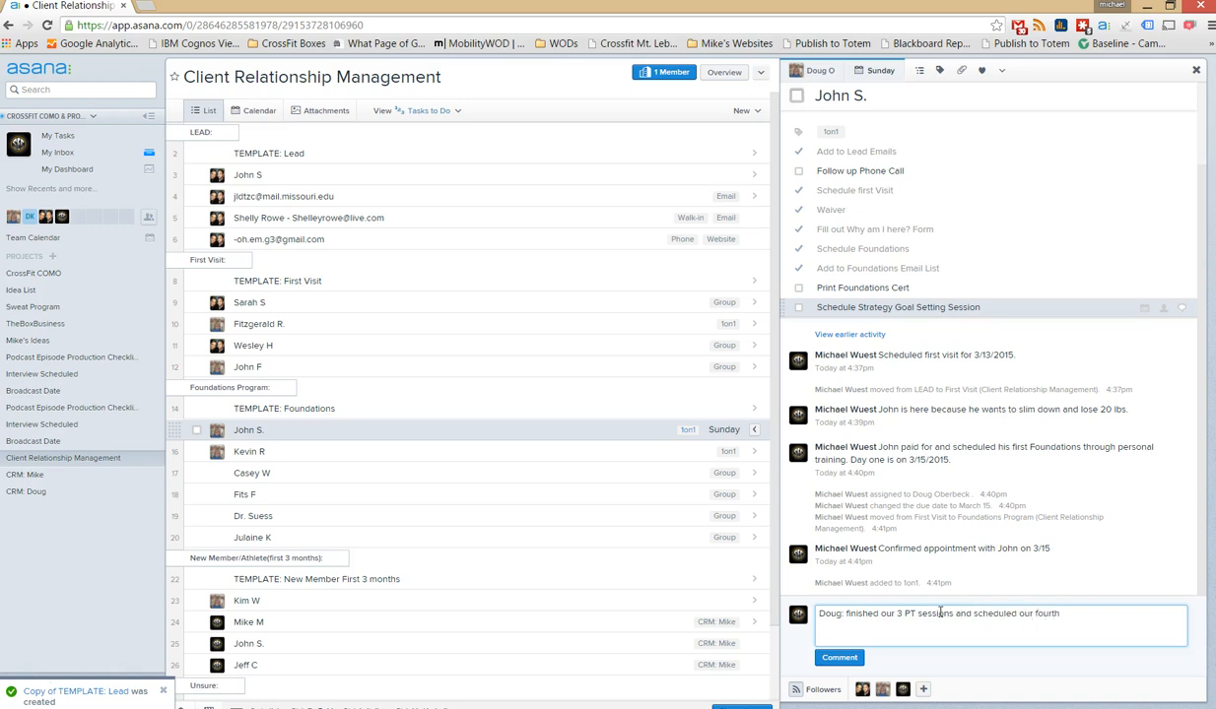
type("goal setting session.")
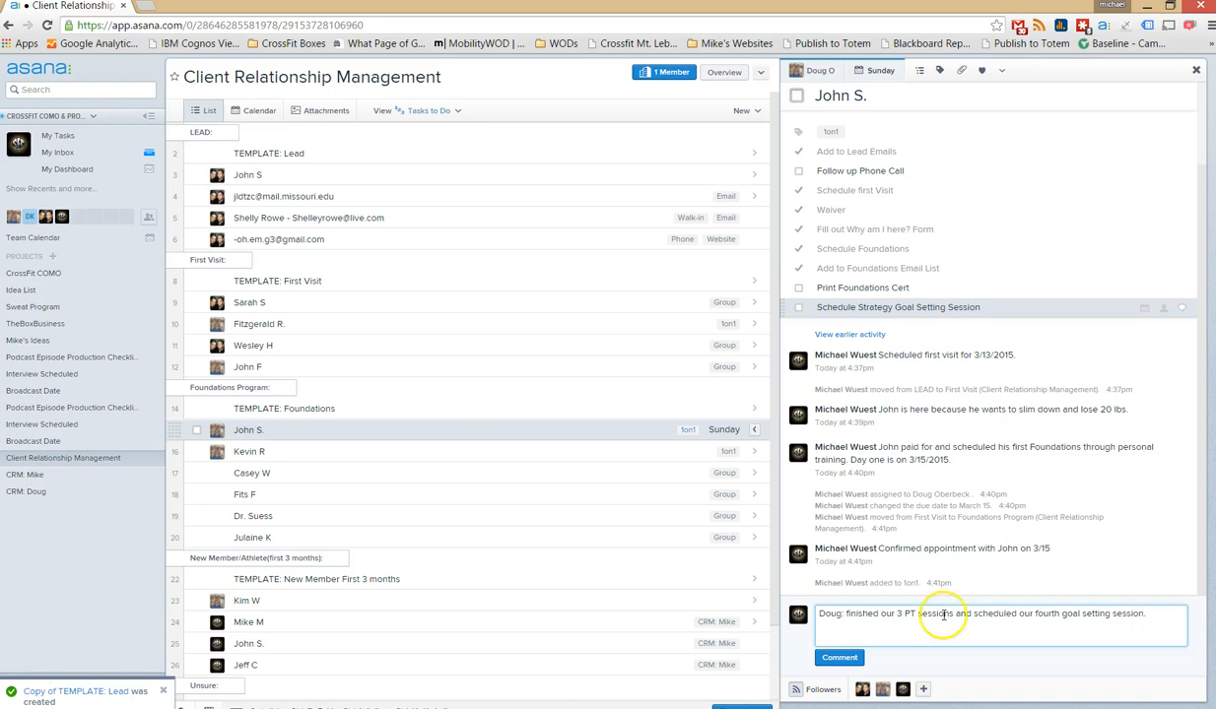
left_click(840, 657)
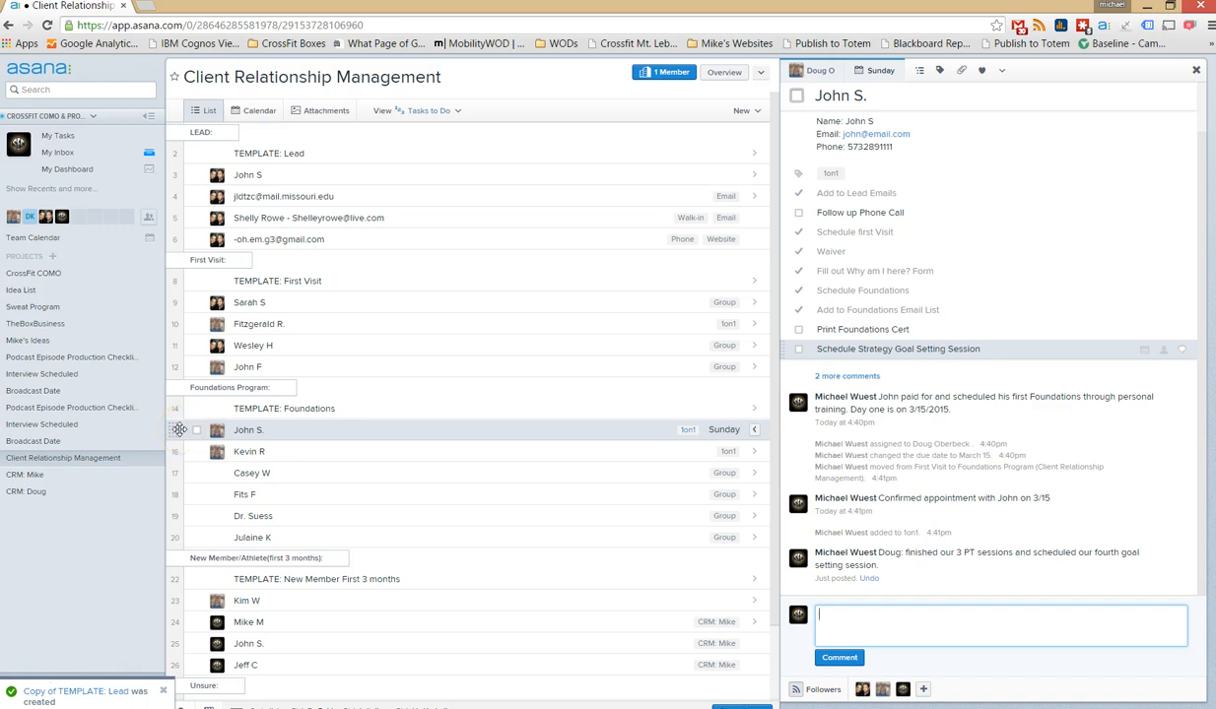
Move the client's task below the template in the New Member/Athlete (first 3 months) section and reassign it to yourself
left_click_drag(178, 430, 350, 576)
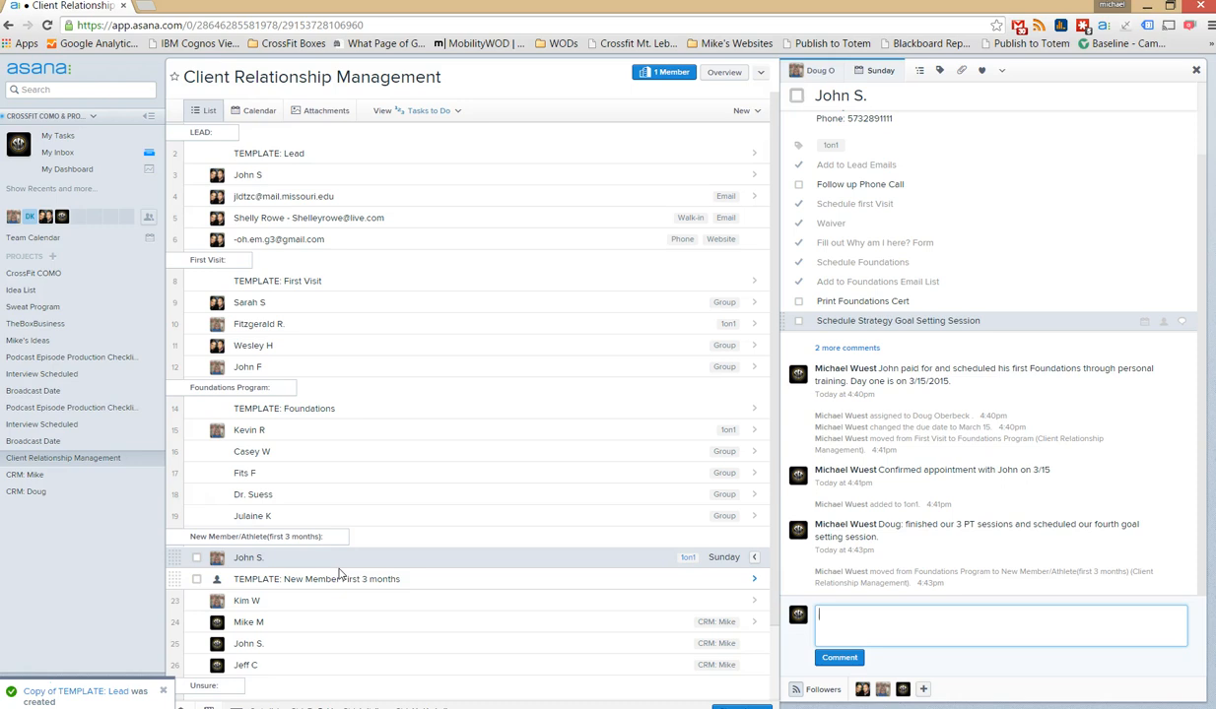
left_click(808, 71)
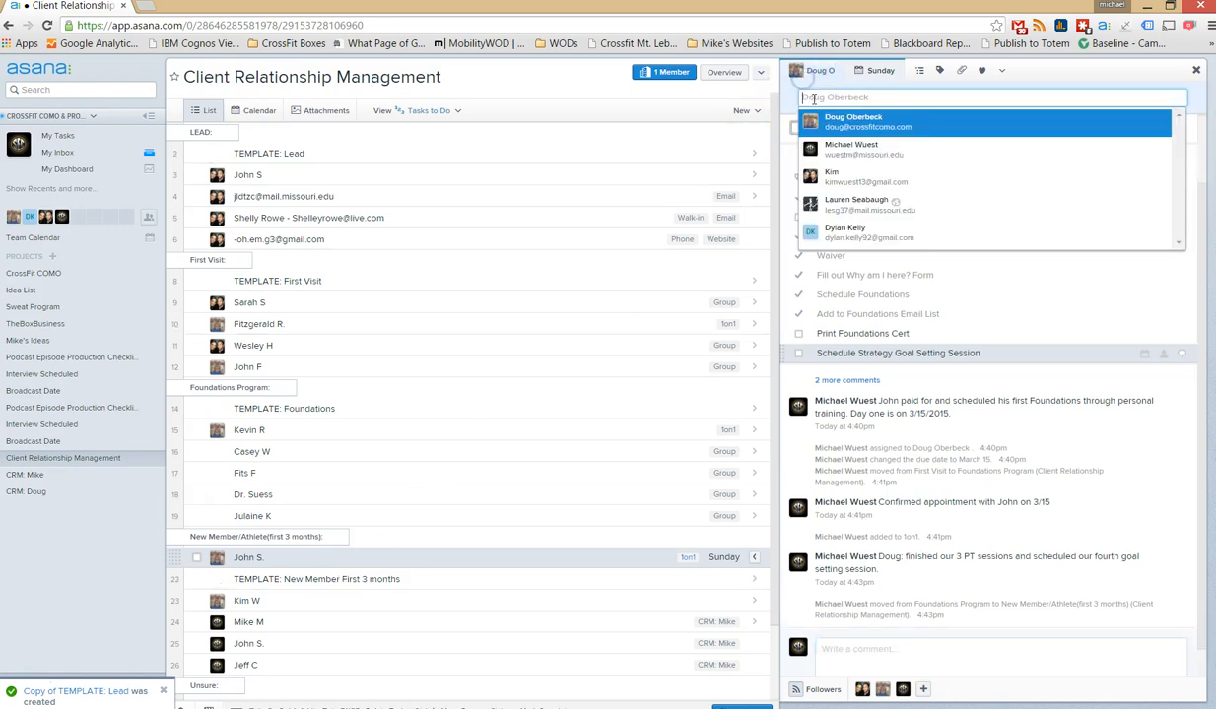
left_click(857, 150)
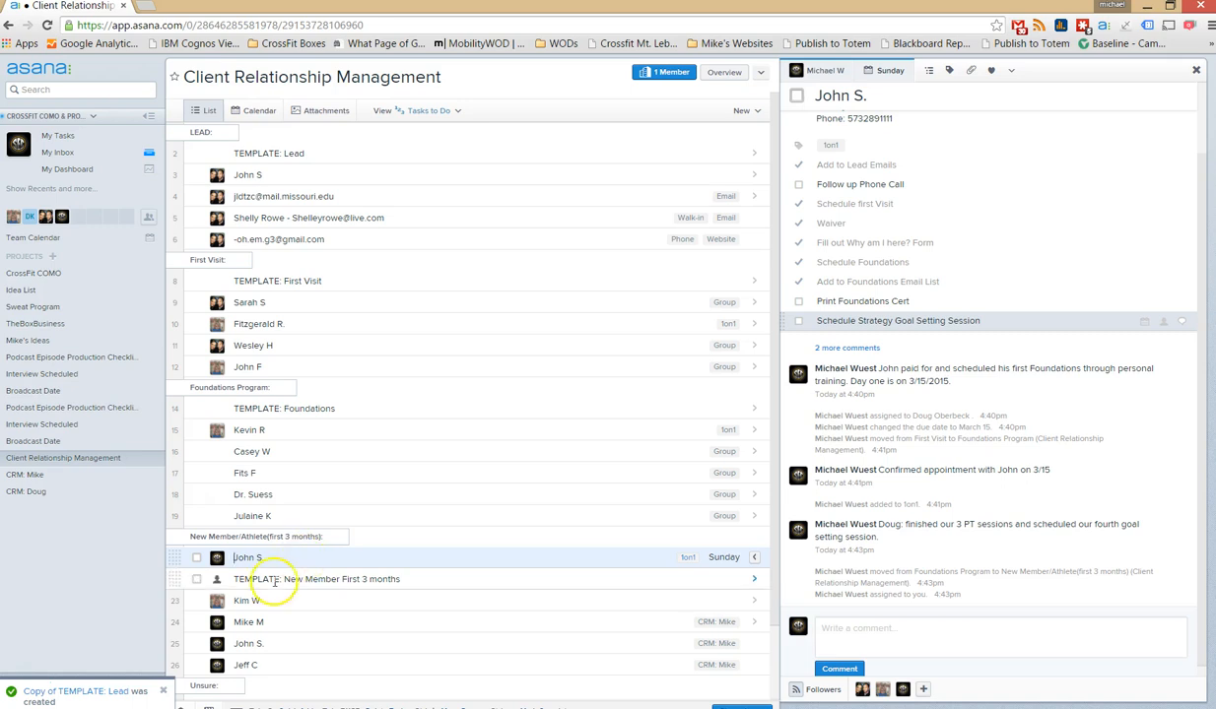
left_click_drag(168, 579, 173, 552)
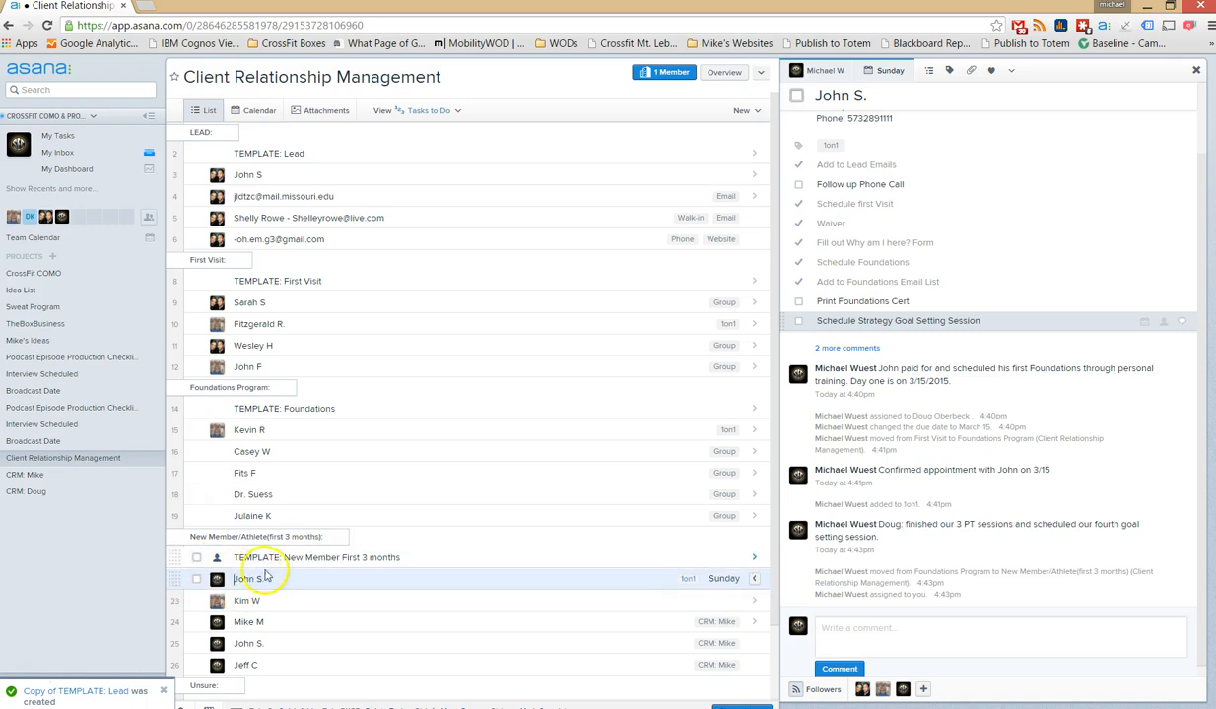
Review the coach assignment and 1 on 1 consultation subtasks in the New Member First 3 months template
left_click(292, 559)
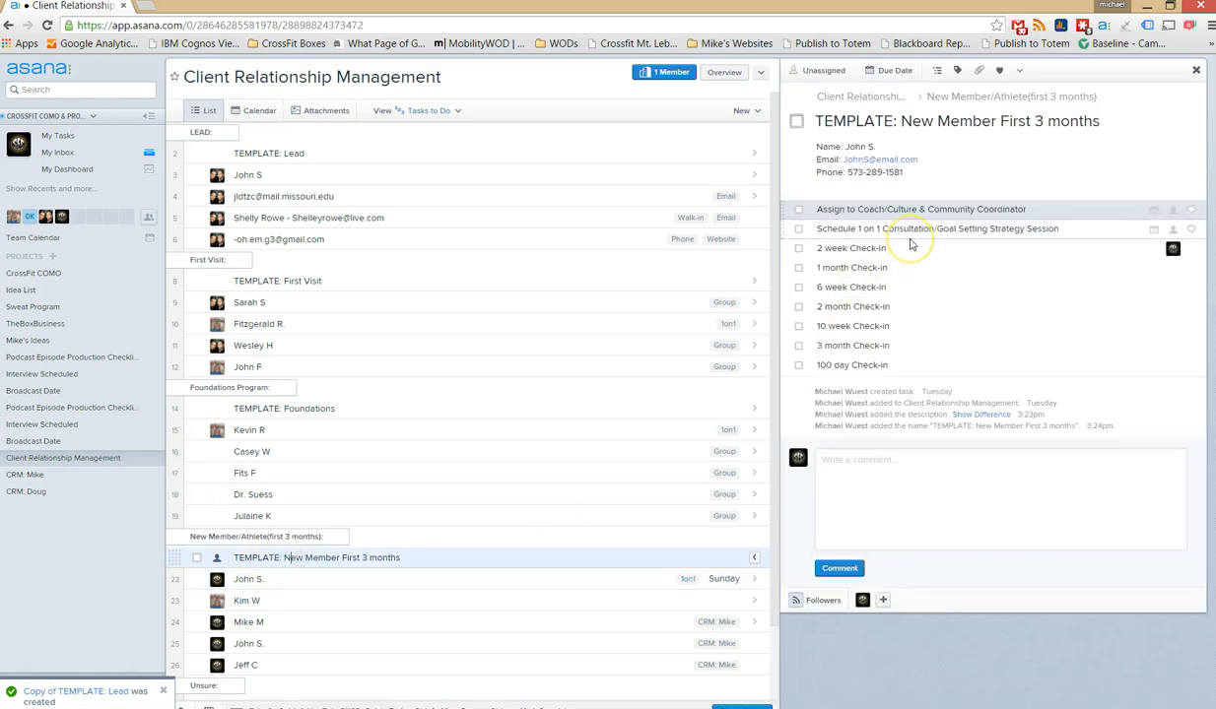
left_click(907, 210)
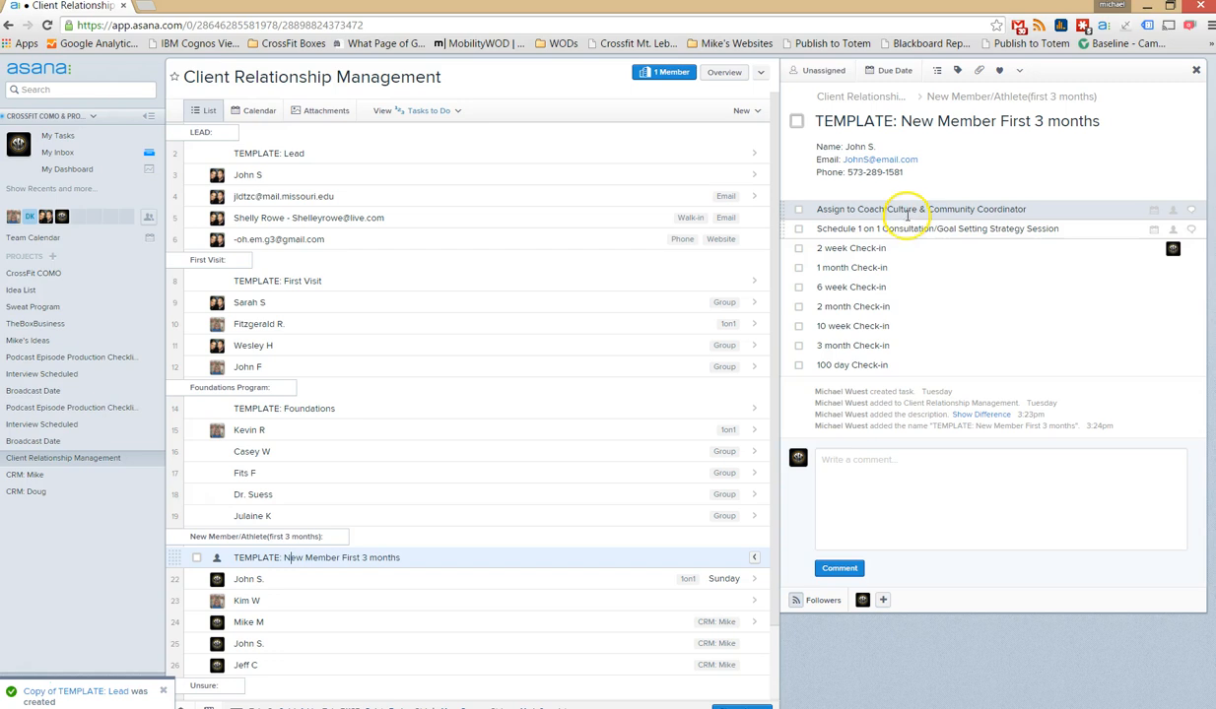
left_click(908, 212)
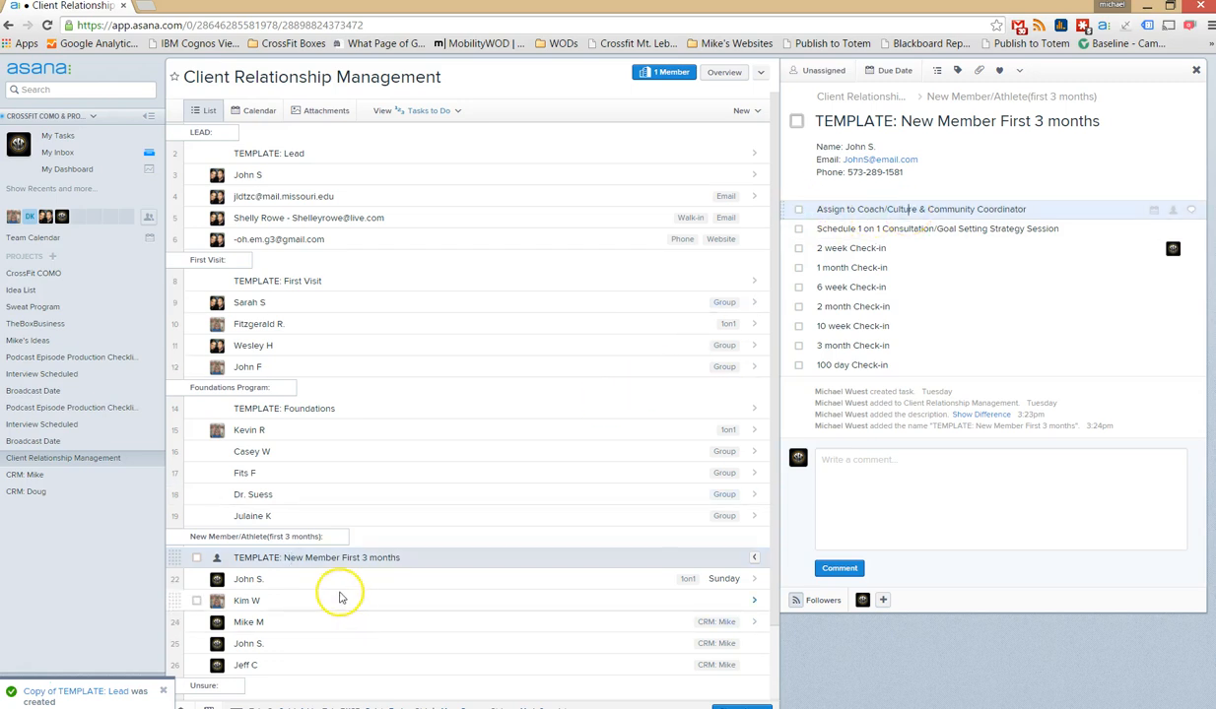
left_click(874, 227)
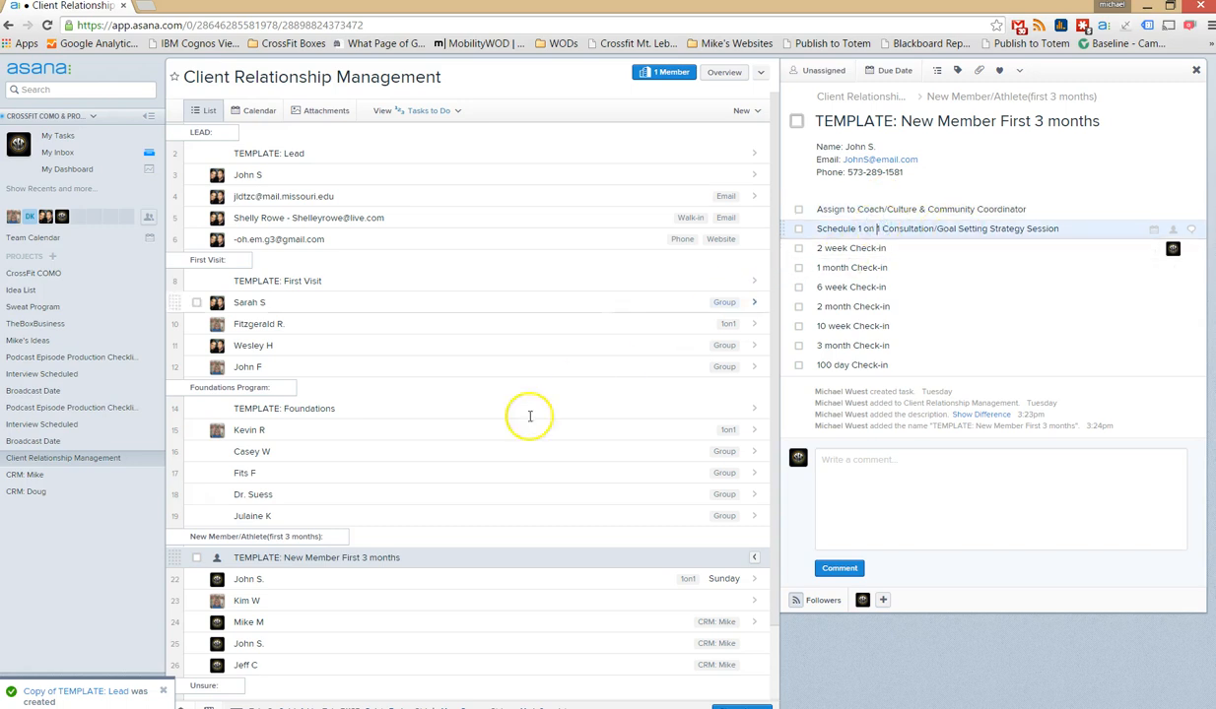
Add the subtasks "2 week Check-in" and "1 Month Check-in" to the client's task, following the New Member First 3 months template
left_click(263, 580)
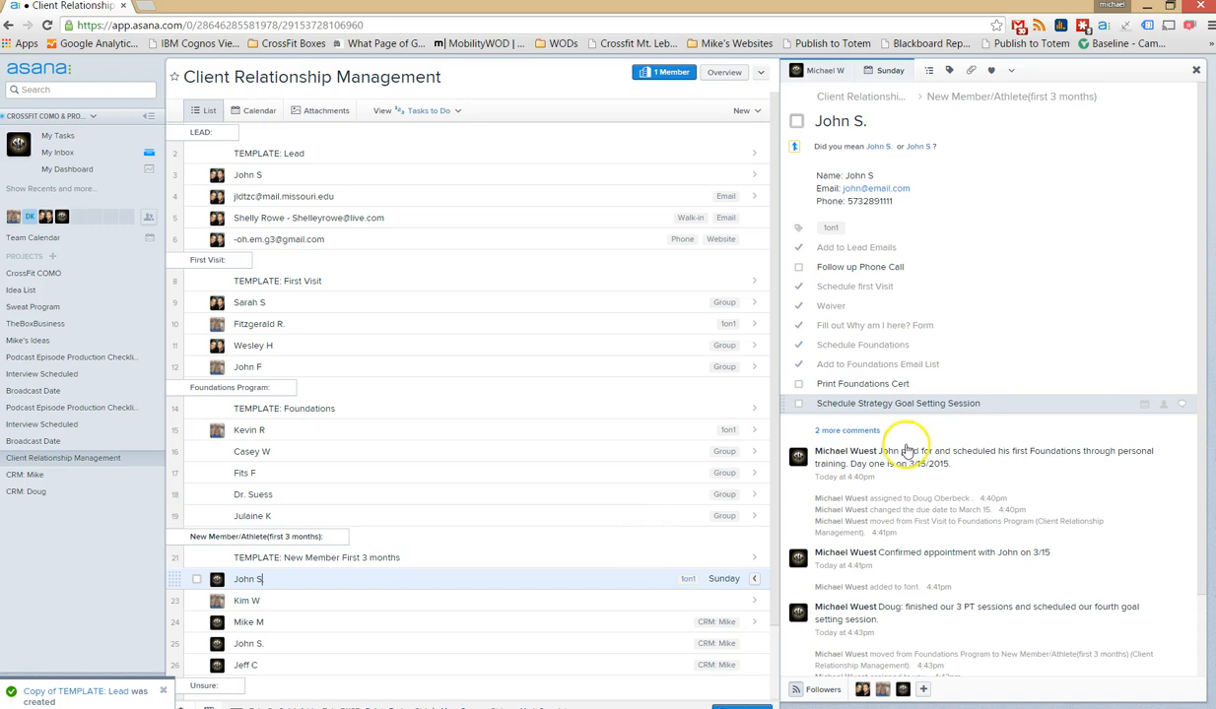
scroll(1017, 384, "down", 2)
left_click(894, 613)
left_click(961, 310)
key("Return")
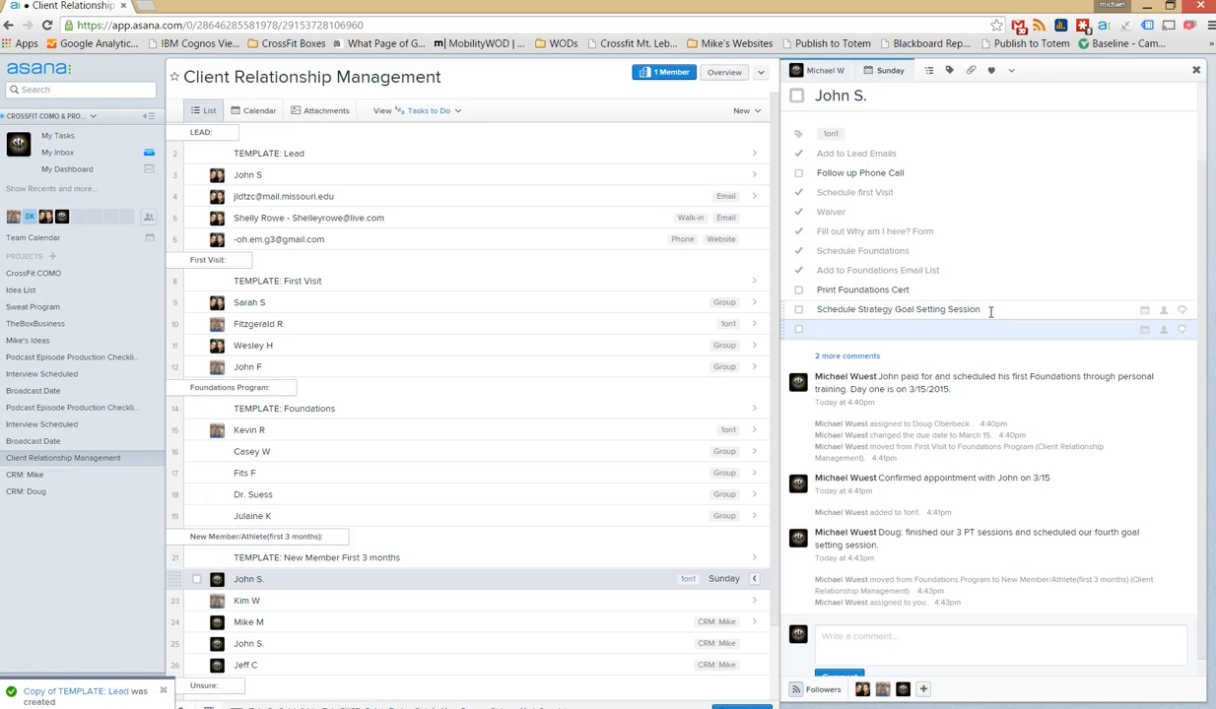
left_click(370, 557)
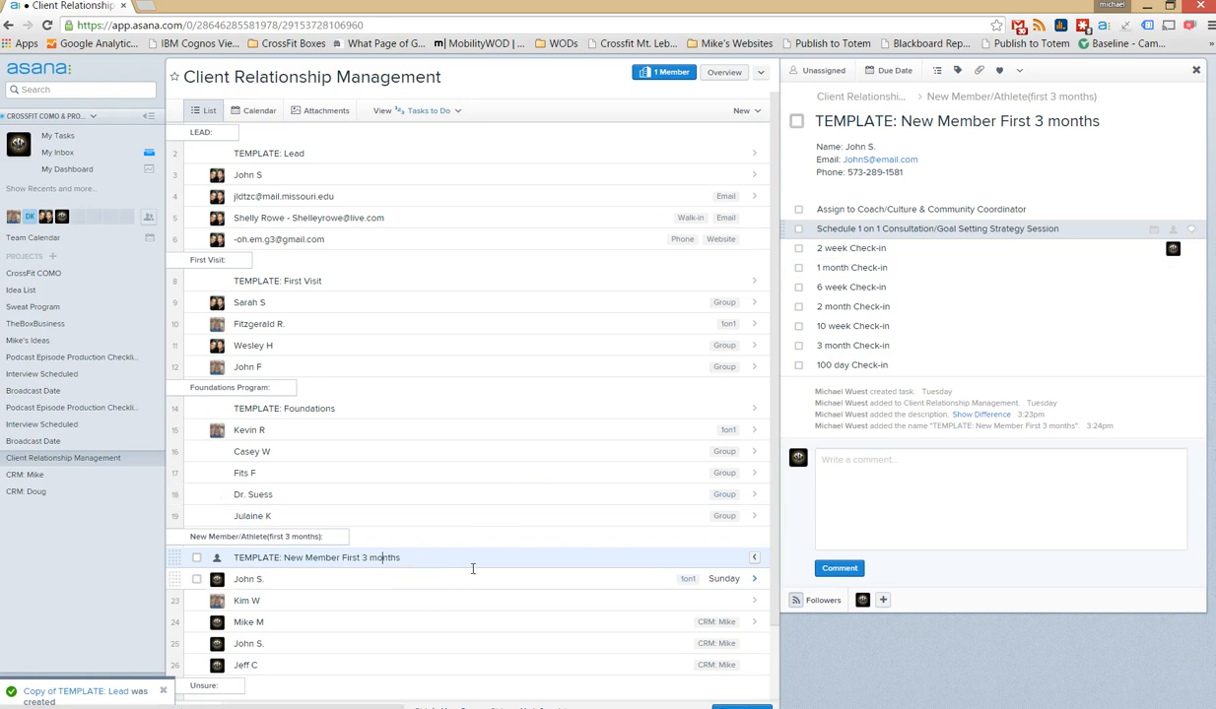
left_click(424, 579)
left_click(851, 426)
type("2")
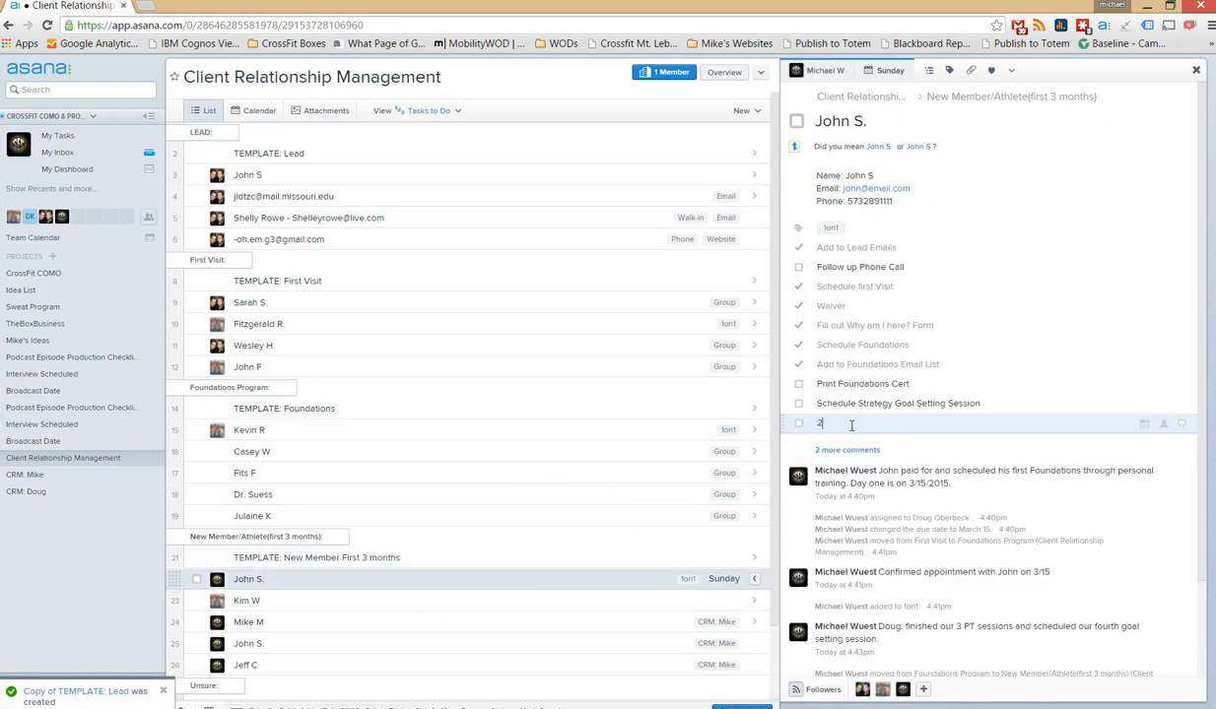
type(" week Check-in")
key("Return")
type("1 Month Check")
key("Return")
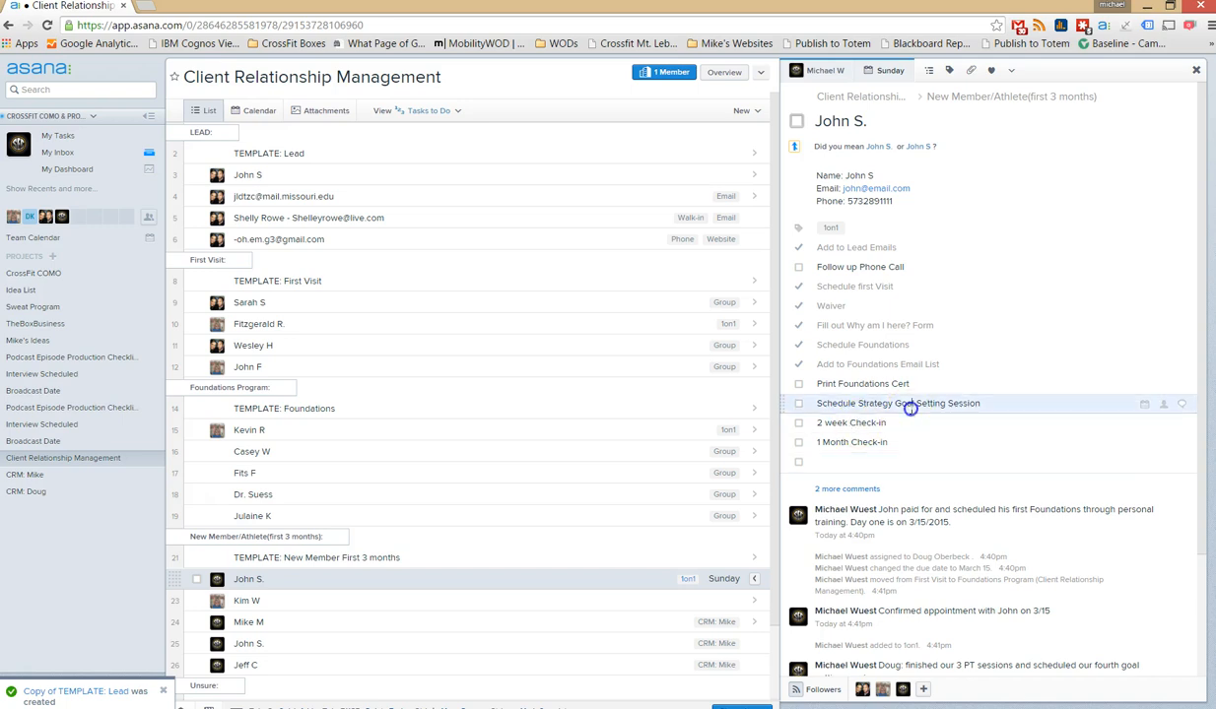
Set the 2 week Check-in subtask's due date to April 9 and assign the subtask to yourself
left_click(896, 423)
left_click(961, 428)
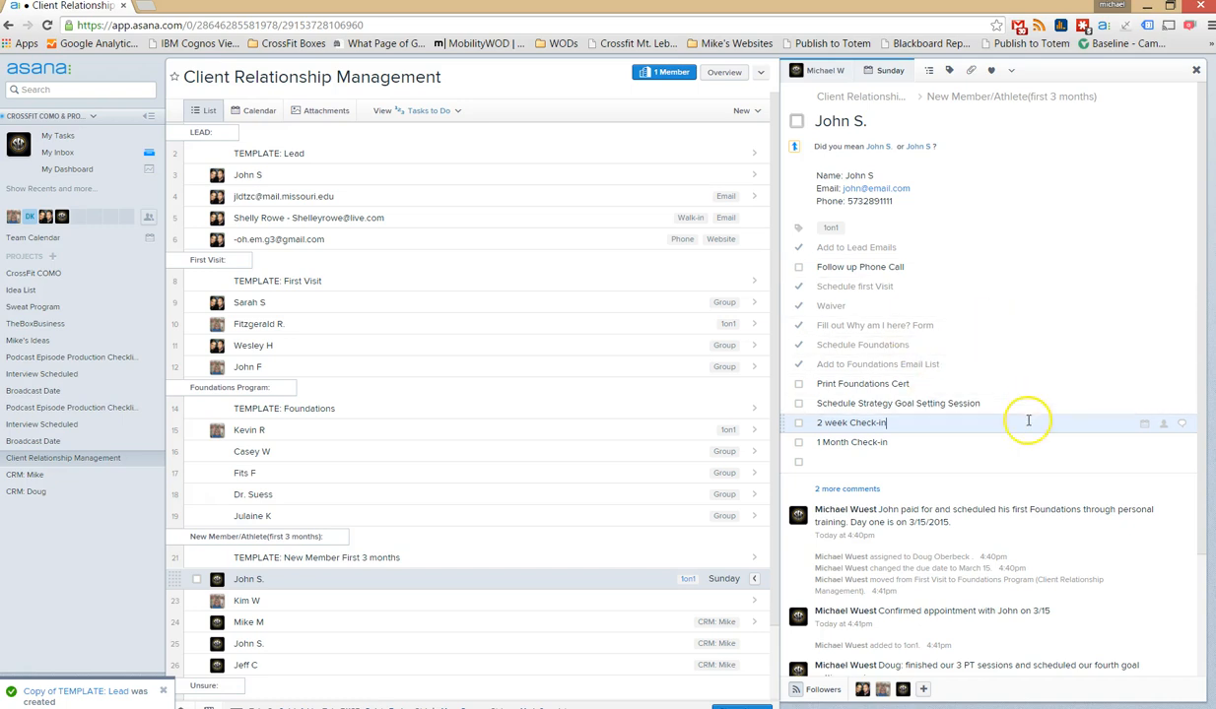
left_click(1144, 422)
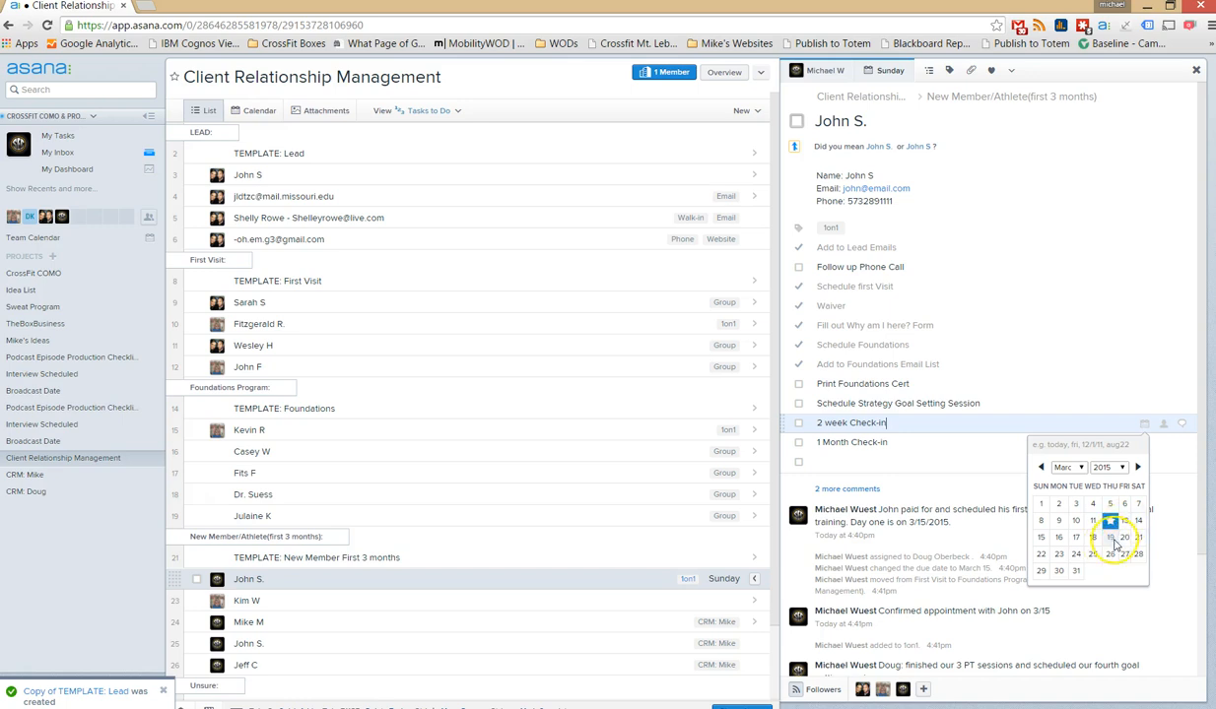
left_click(1138, 467)
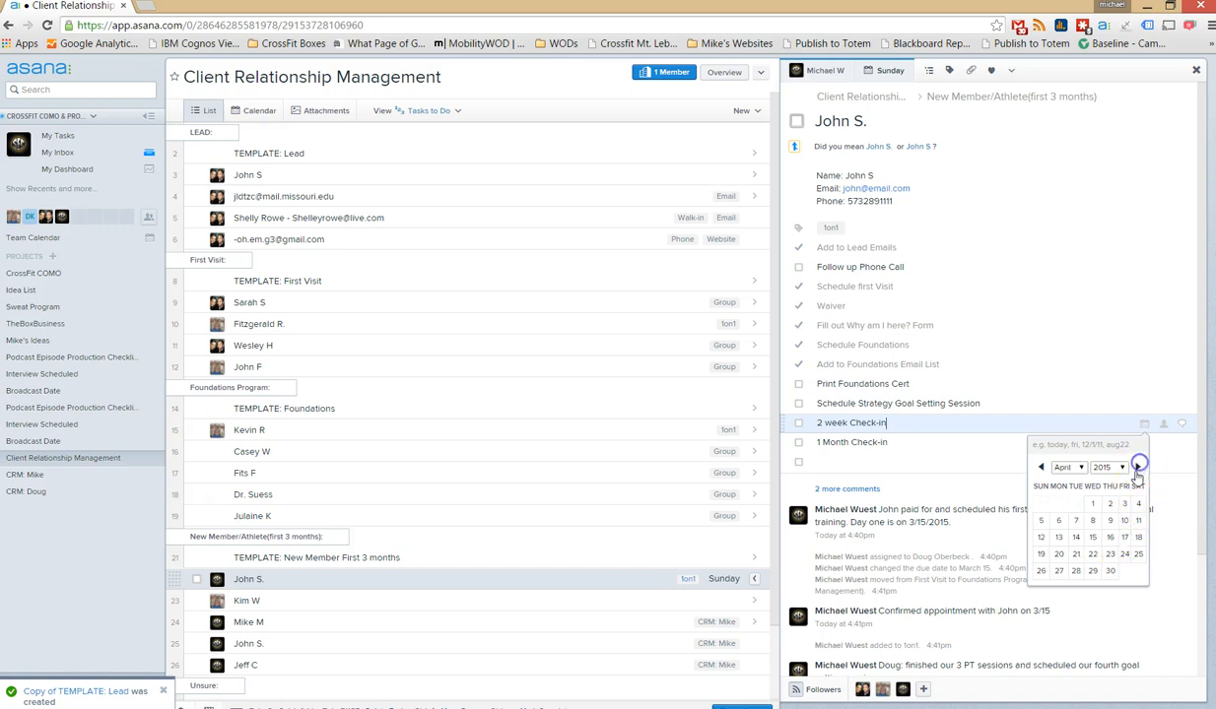
left_click(1110, 520)
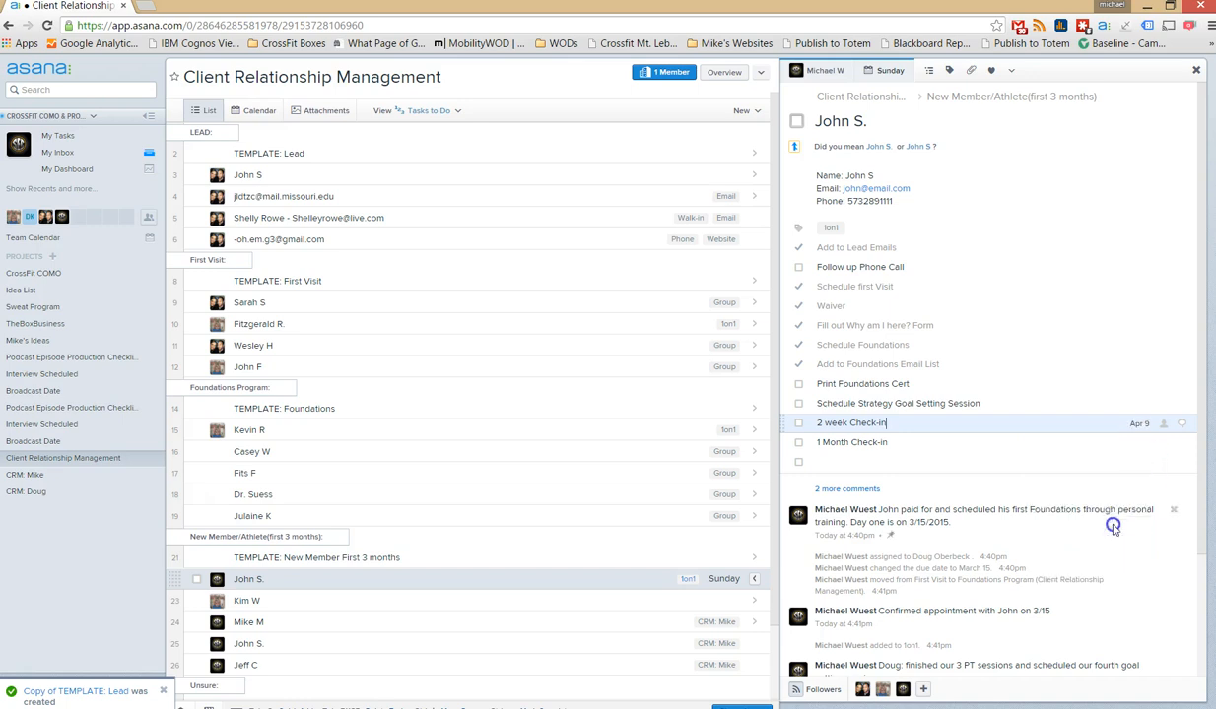
left_click(1164, 423)
type("me")
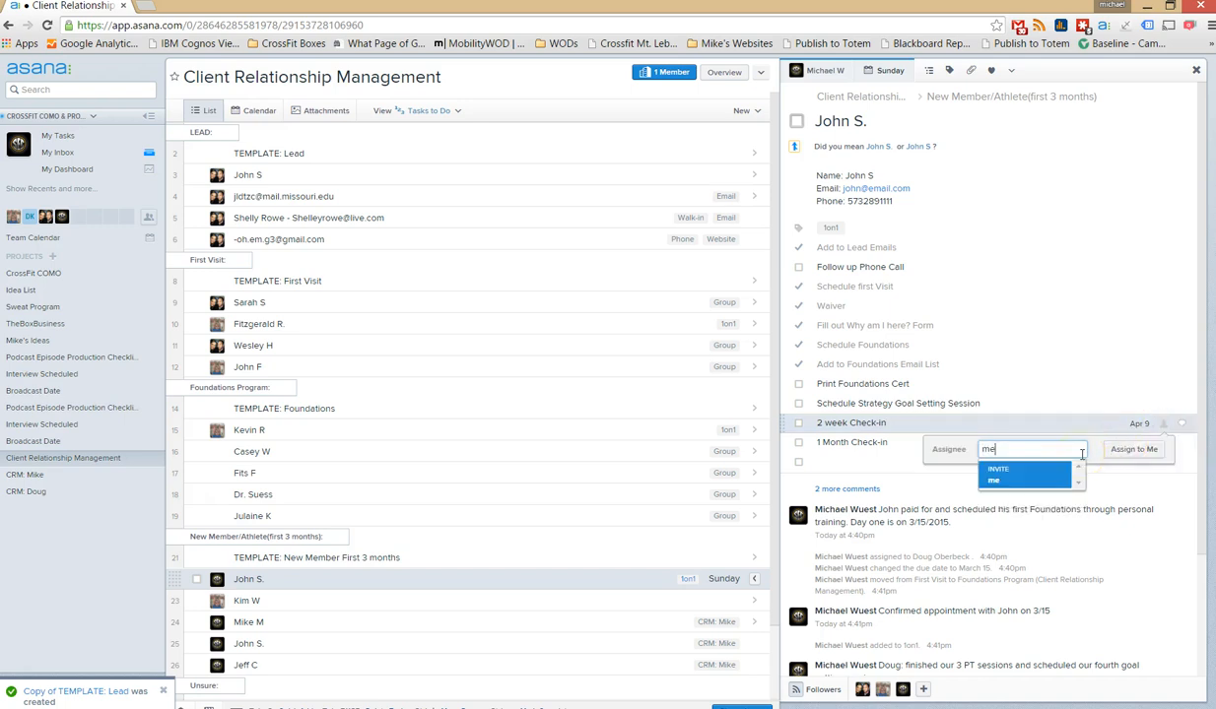
key("BackSpace")
key("Return")
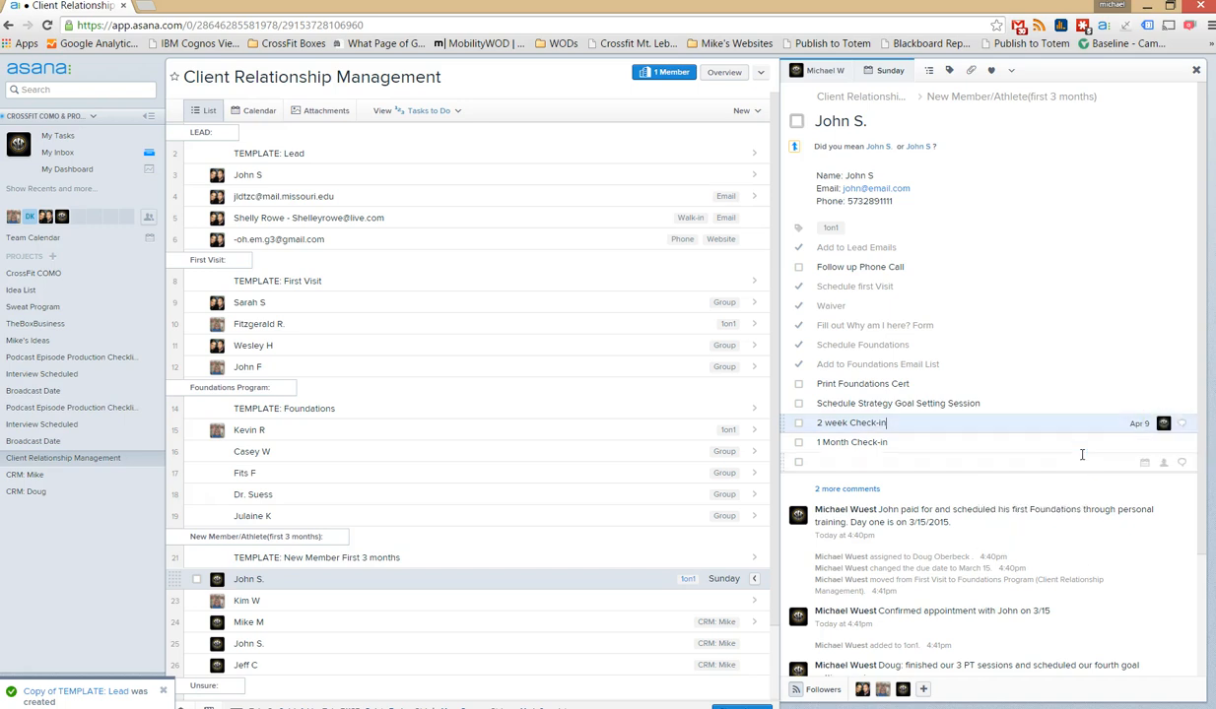
left_click(982, 427)
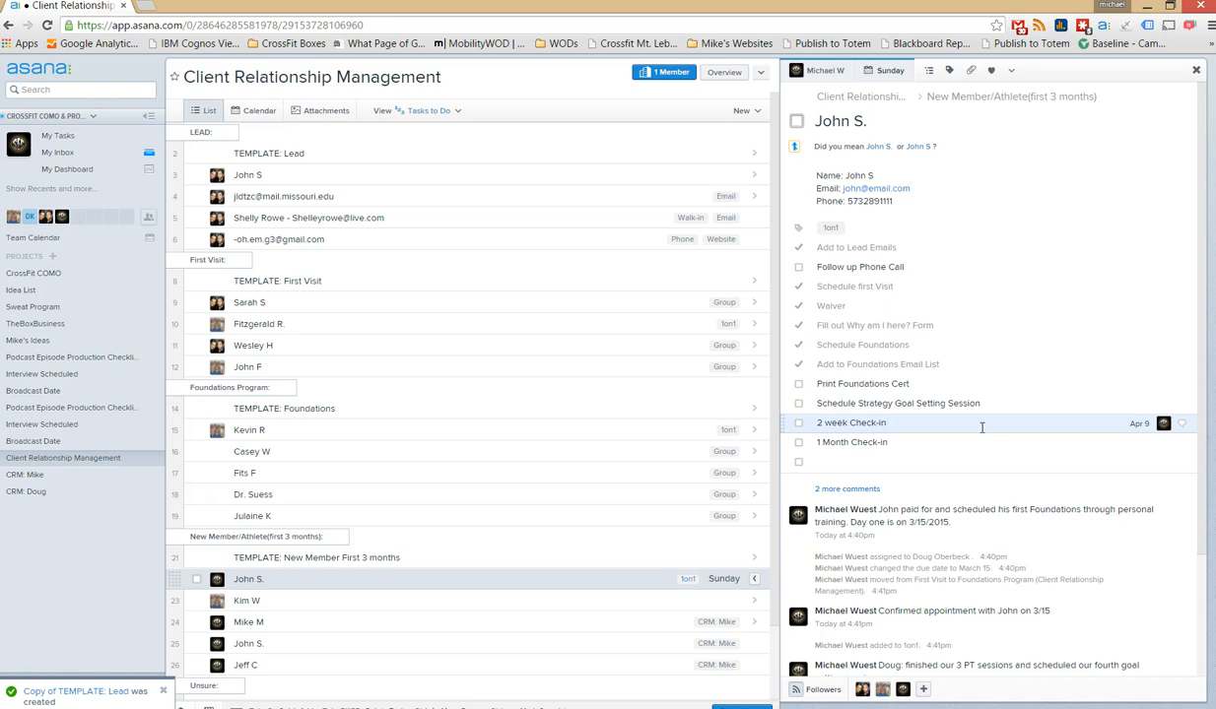
Post a comment on the client's task that you talked with him on 4/9 and completed his 2 week check-in
scroll(982, 426, "down", 3)
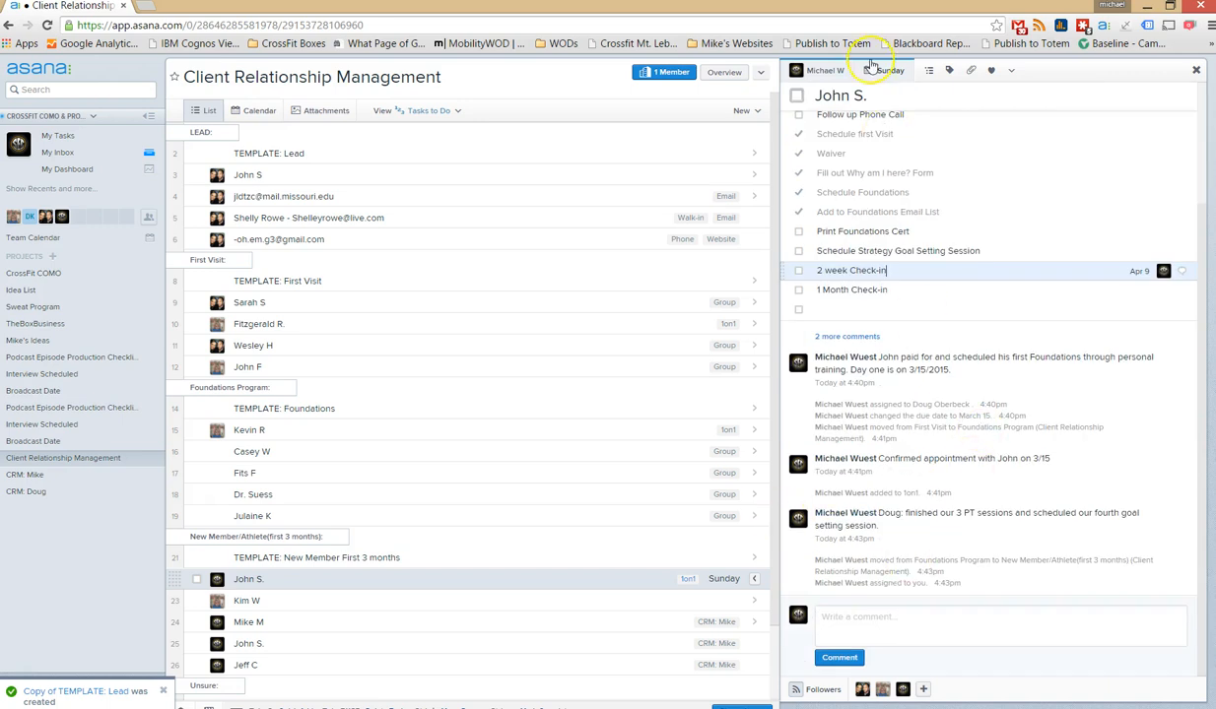
left_click(933, 617)
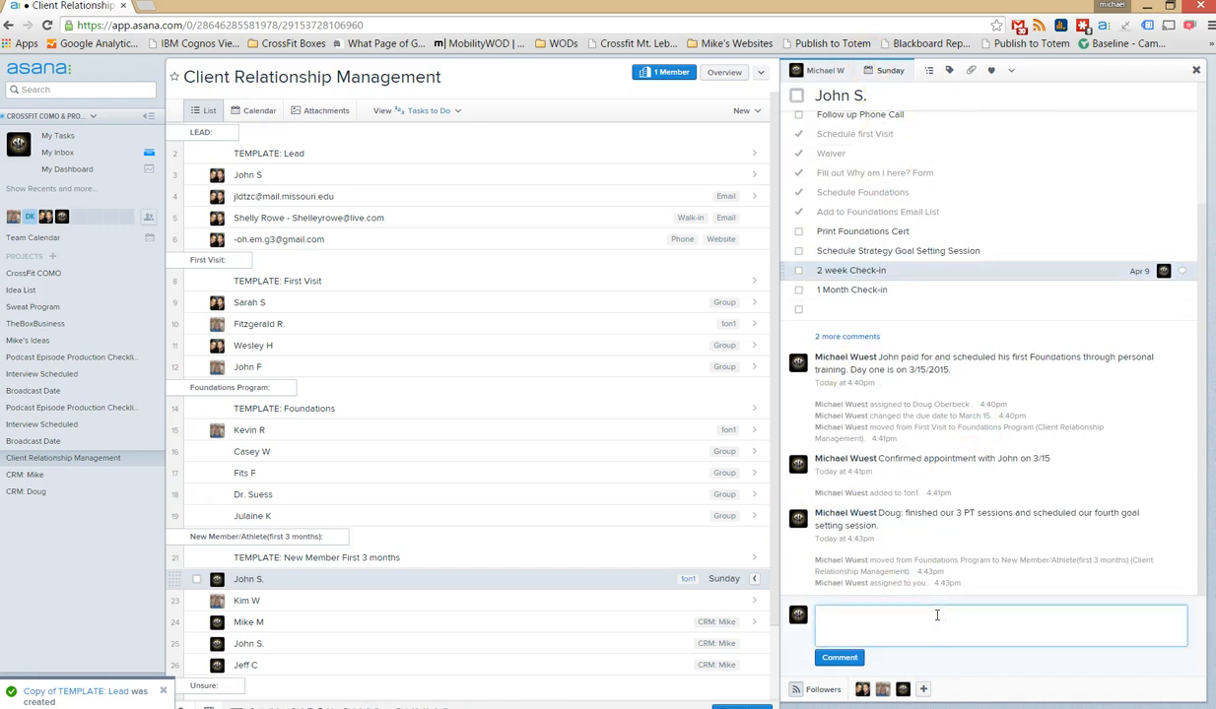
type("Talked with John on ")
type("45/")
type("9 and che")
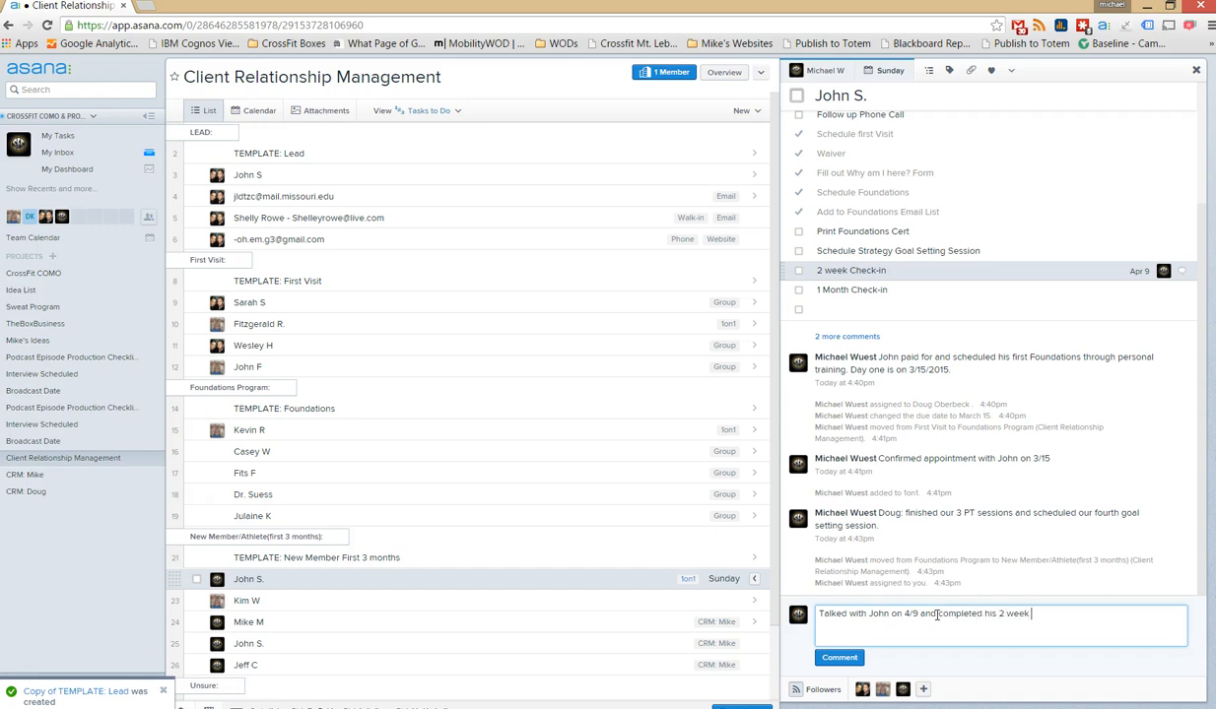
left_click(855, 657)
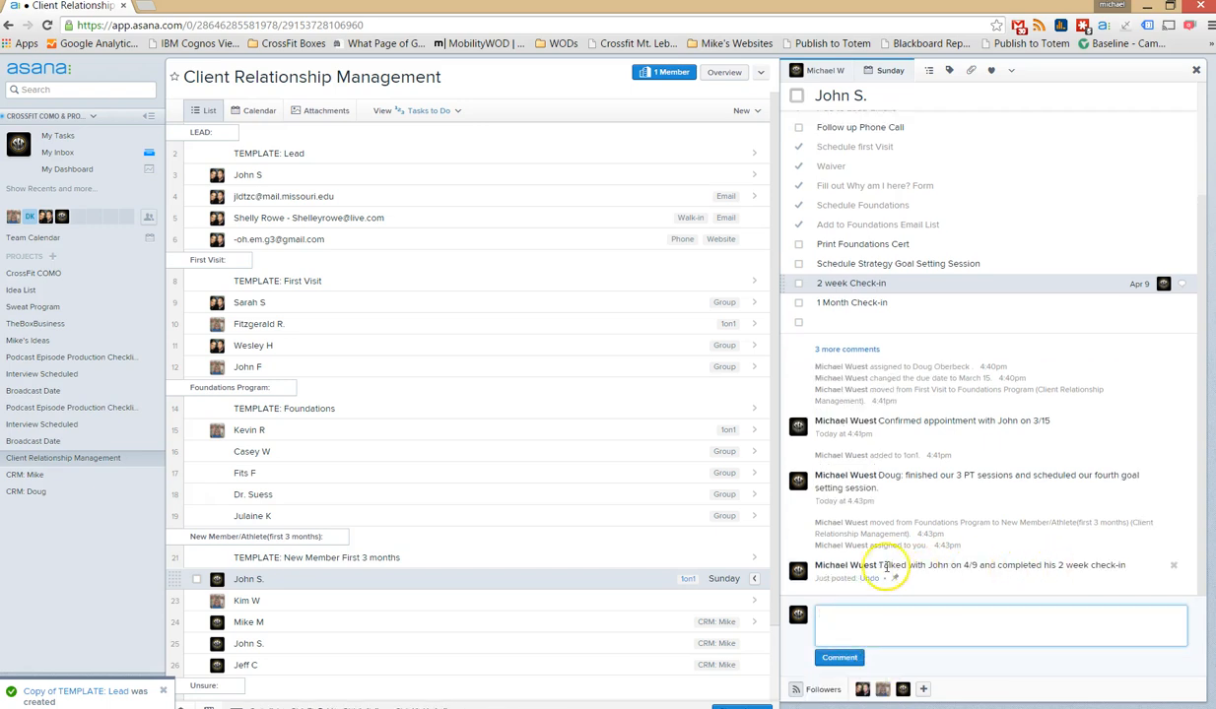
Add the client's task to your own CRM project in addition to Client Relationship Management
scroll(330, 571, "down", 1)
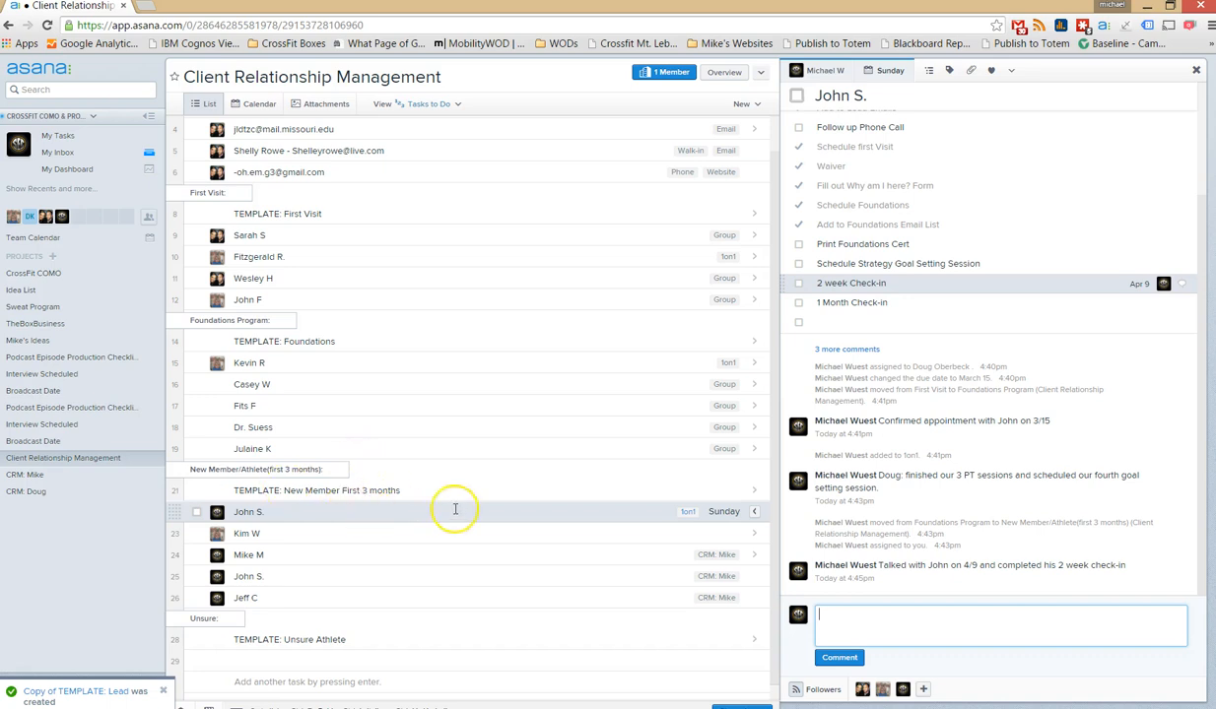
left_click(1012, 71)
left_click(1011, 71)
scroll(1113, 113, "up", 3)
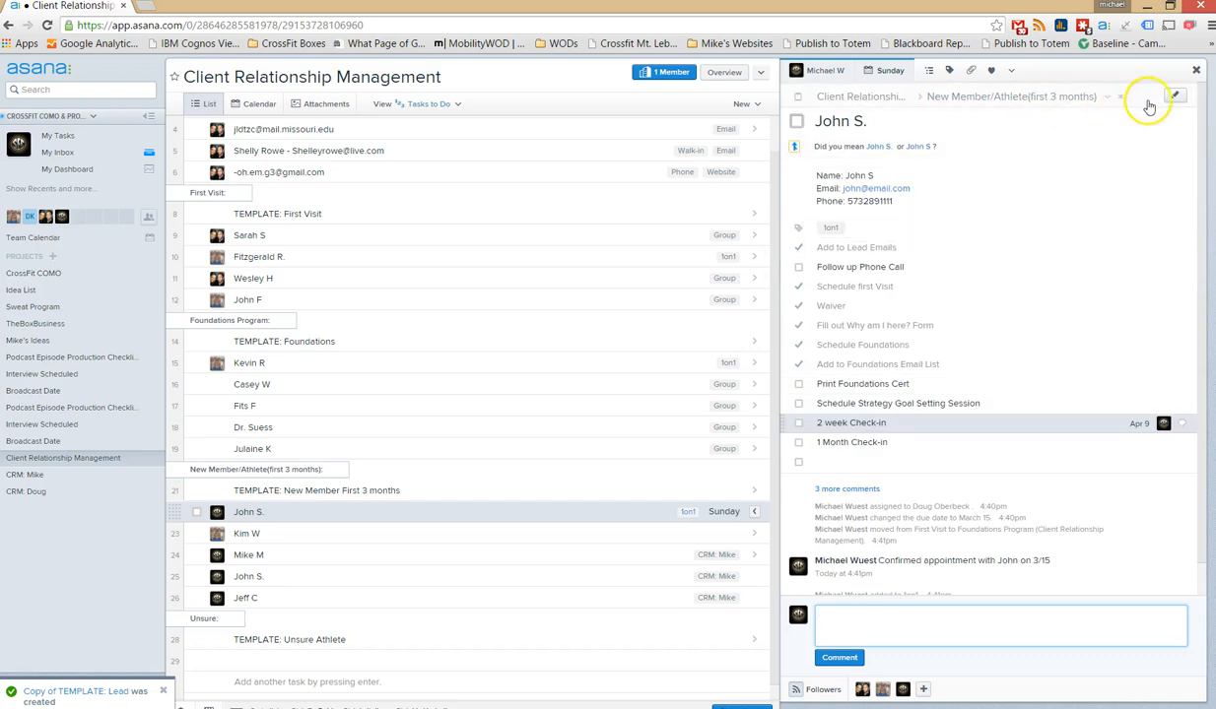
left_click(1170, 99)
left_click(1173, 98)
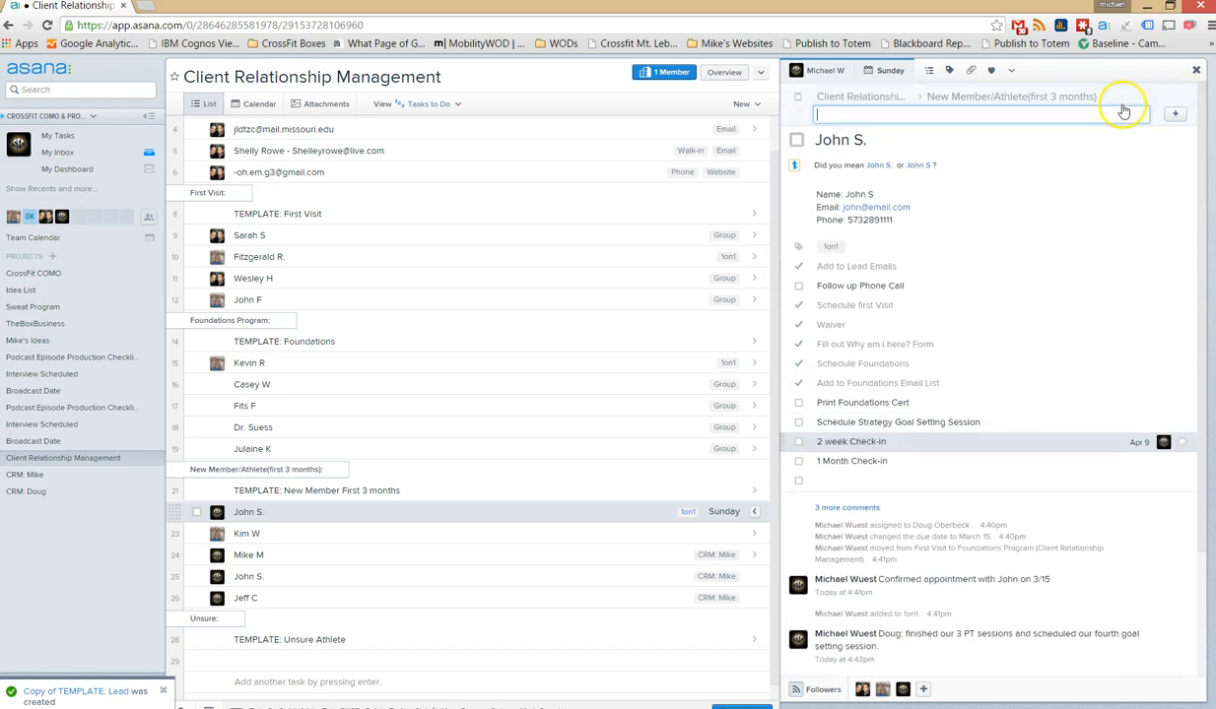
type("crm")
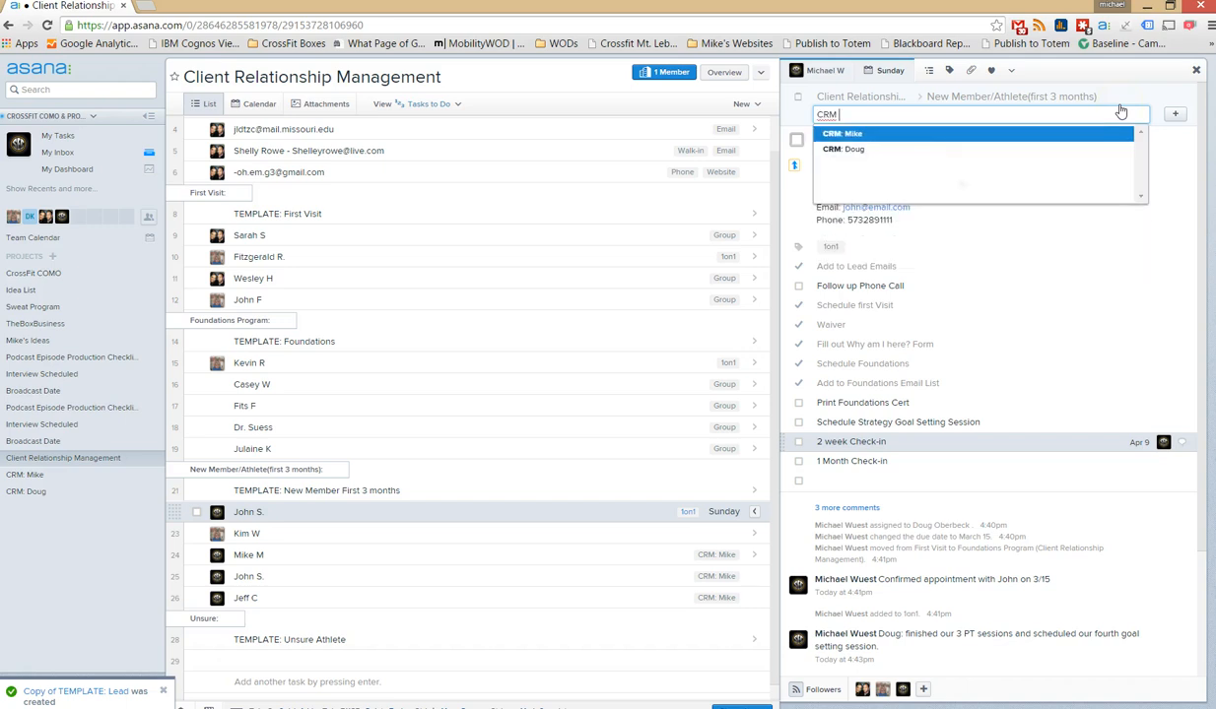
key("Return")
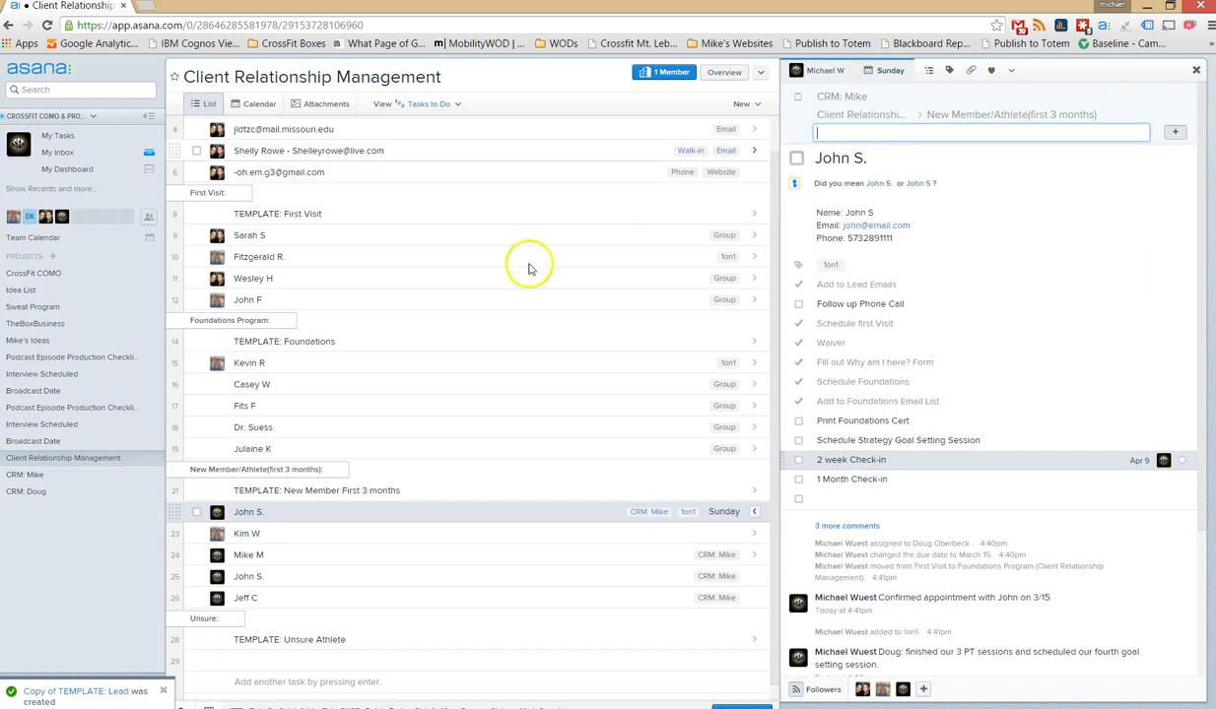
In your own CRM project, move the Clients section heading above all the tasks
left_click(26, 475)
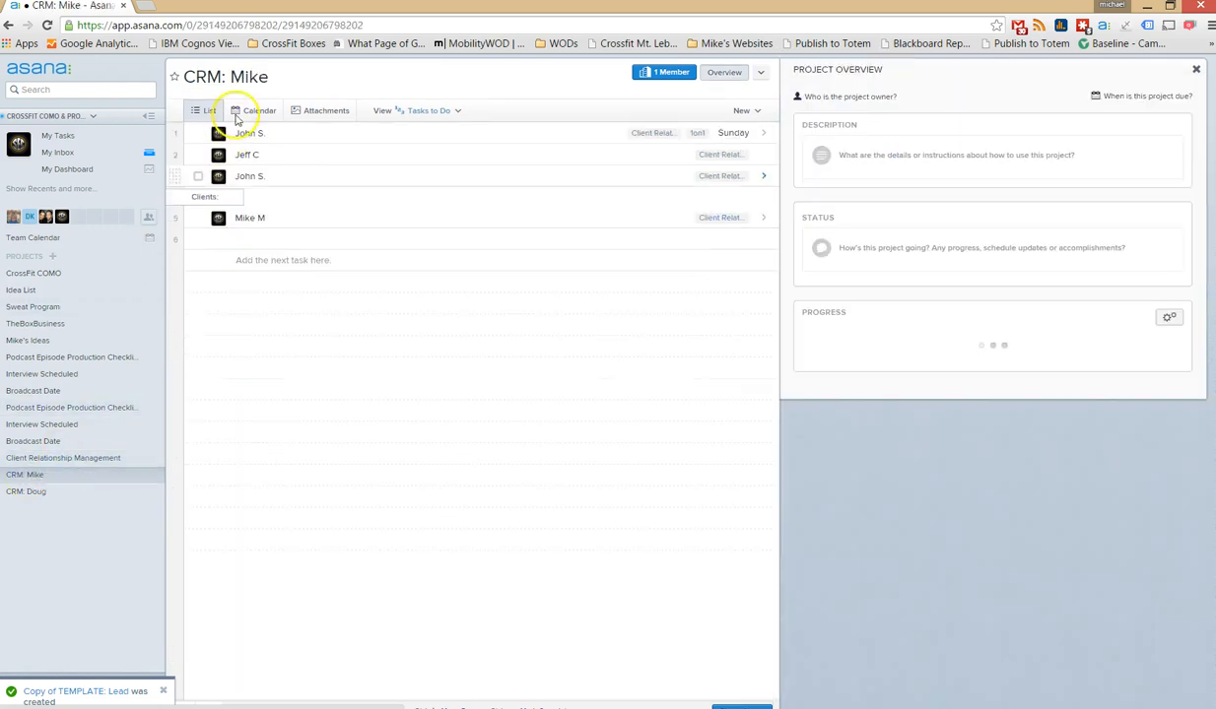
left_click_drag(227, 190, 177, 136)
left_click(258, 217)
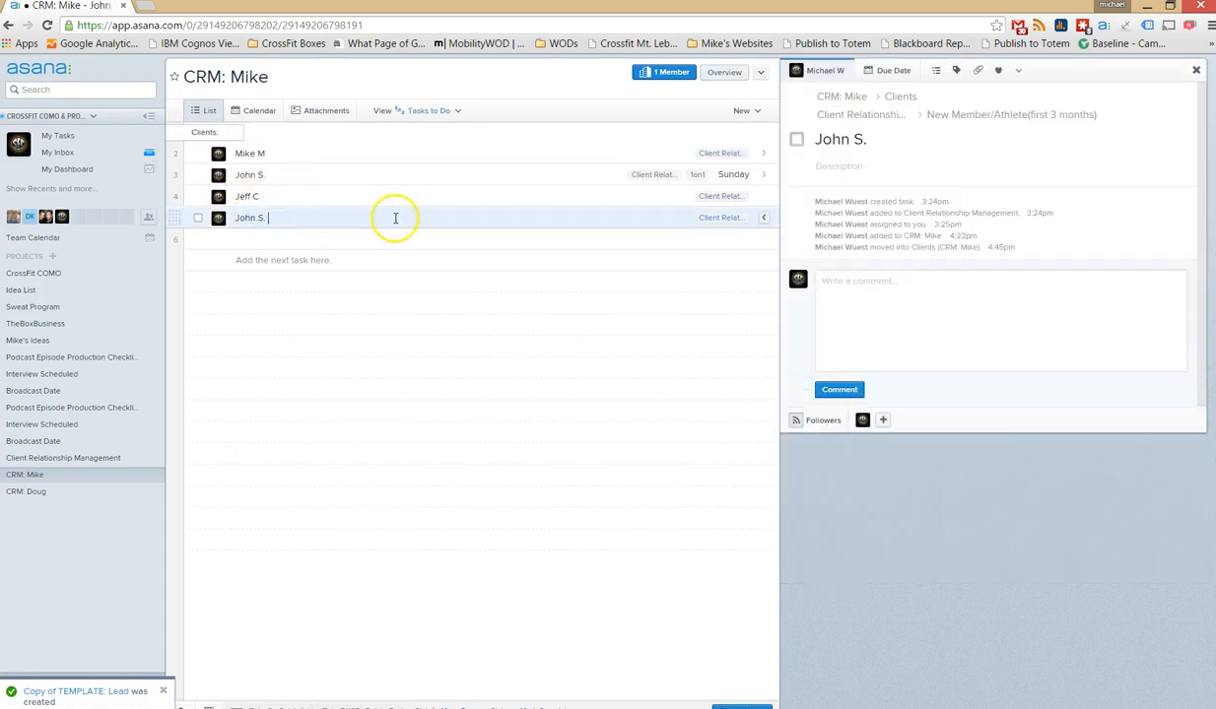
Change the due date of the client's task tagged 1on1 to May 14, 2015
left_click(393, 177)
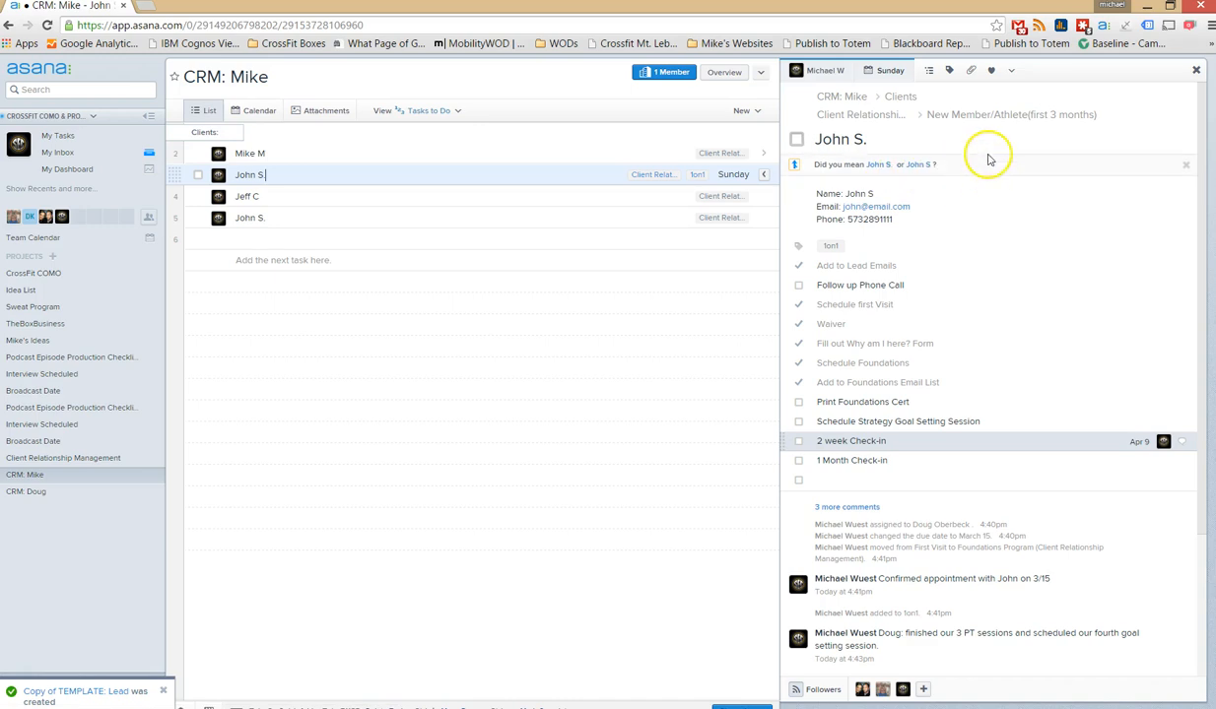
scroll(976, 188, "down", 1)
scroll(943, 296, "down", 2)
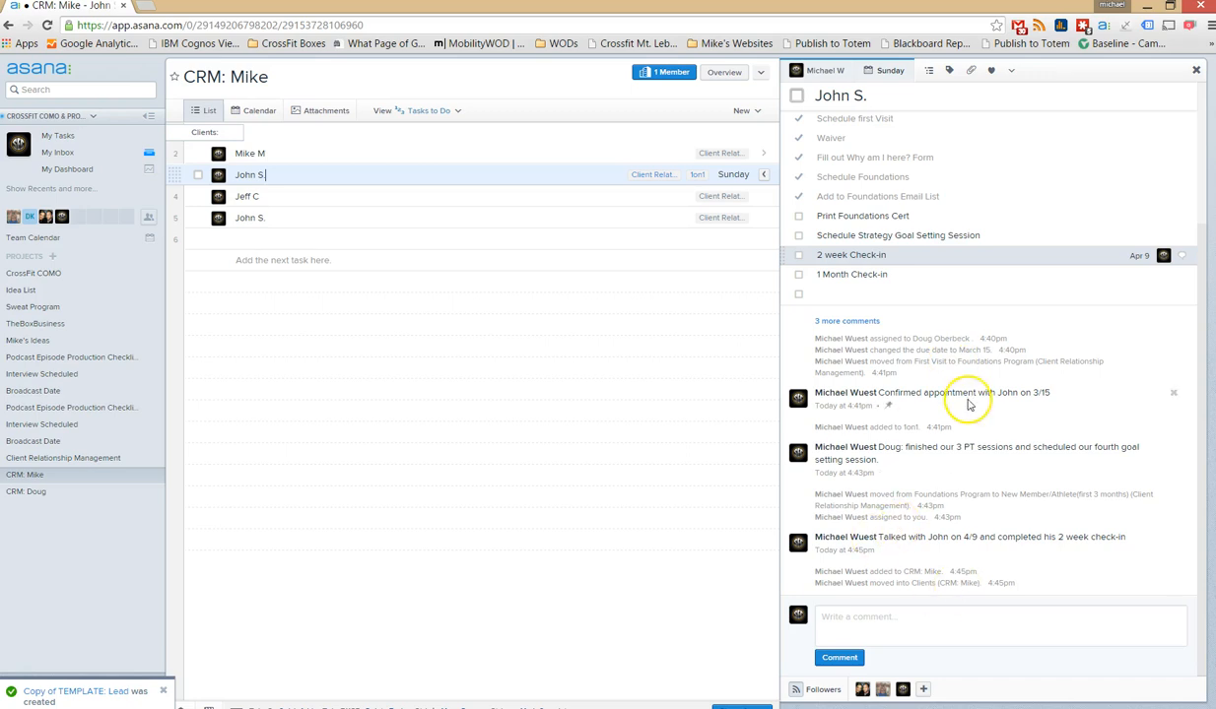
scroll(1029, 344, "up", 3)
scroll(1012, 181, "down", 3)
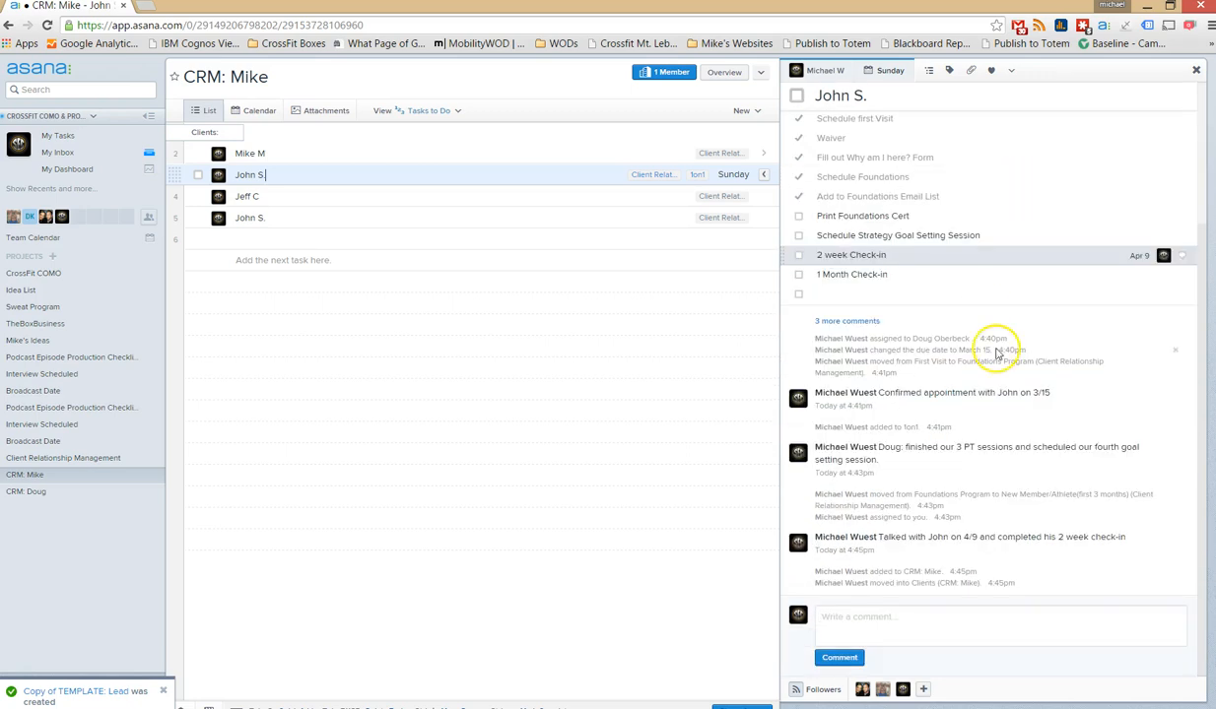
left_click(883, 74)
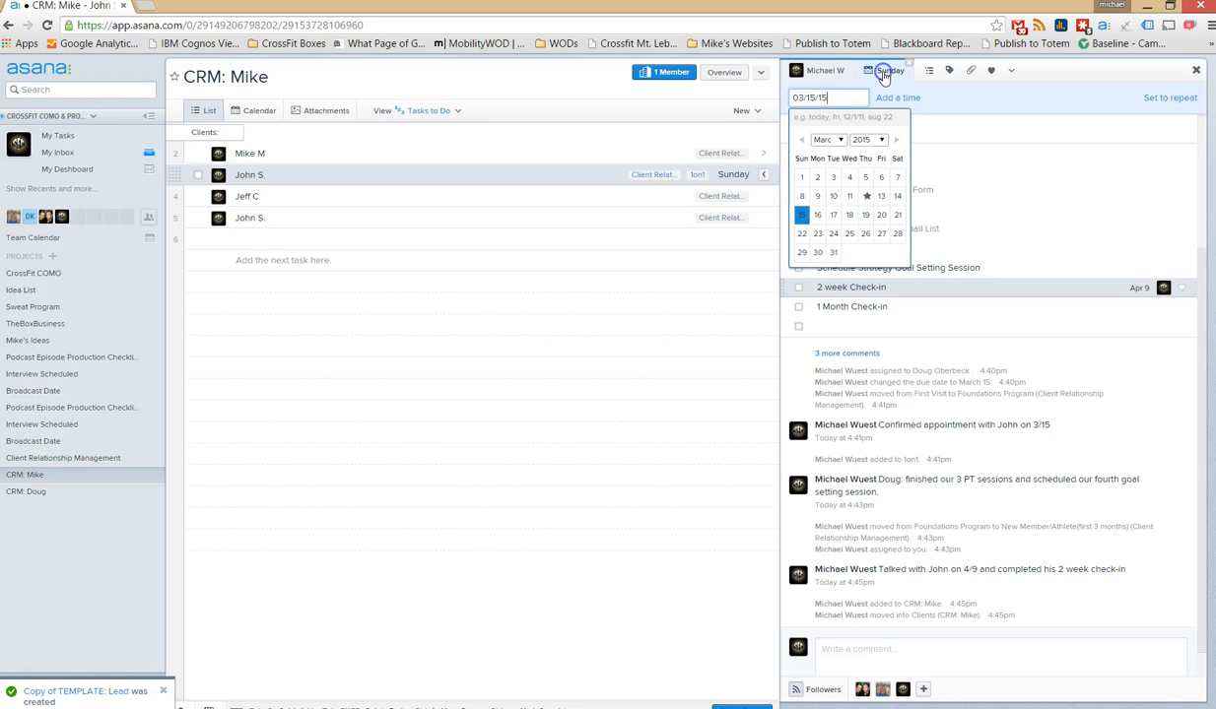
left_click(898, 140)
left_click(899, 140)
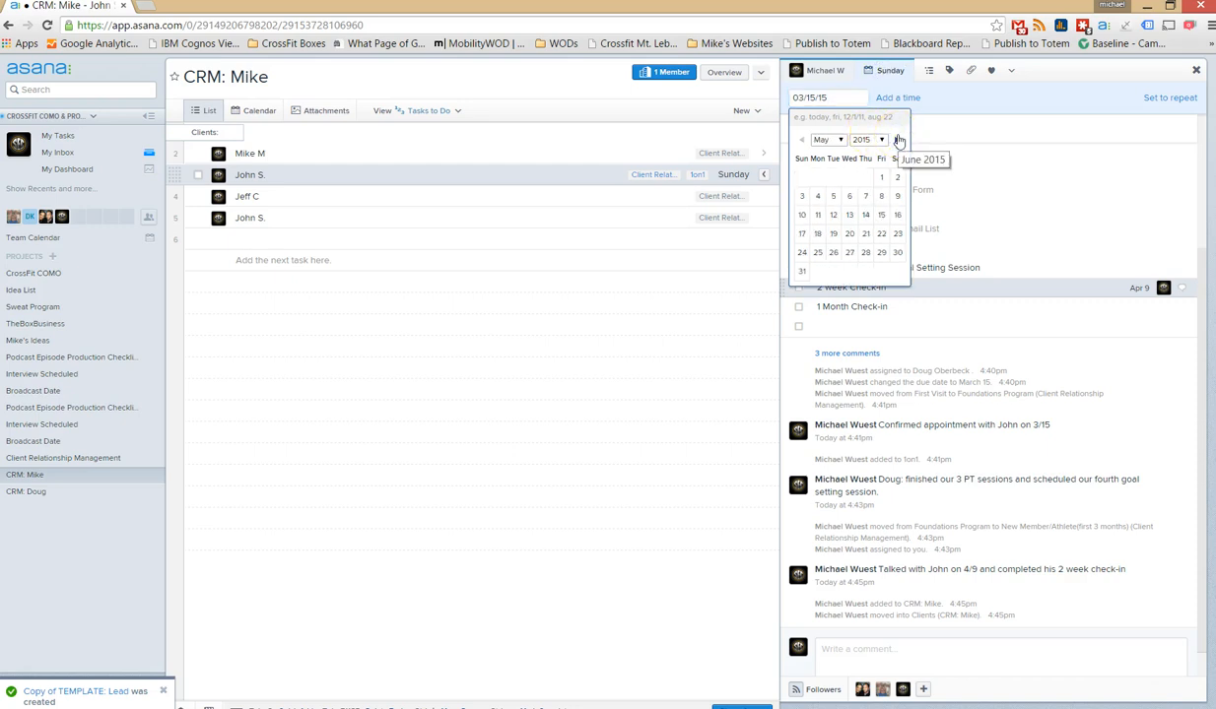
left_click(802, 139)
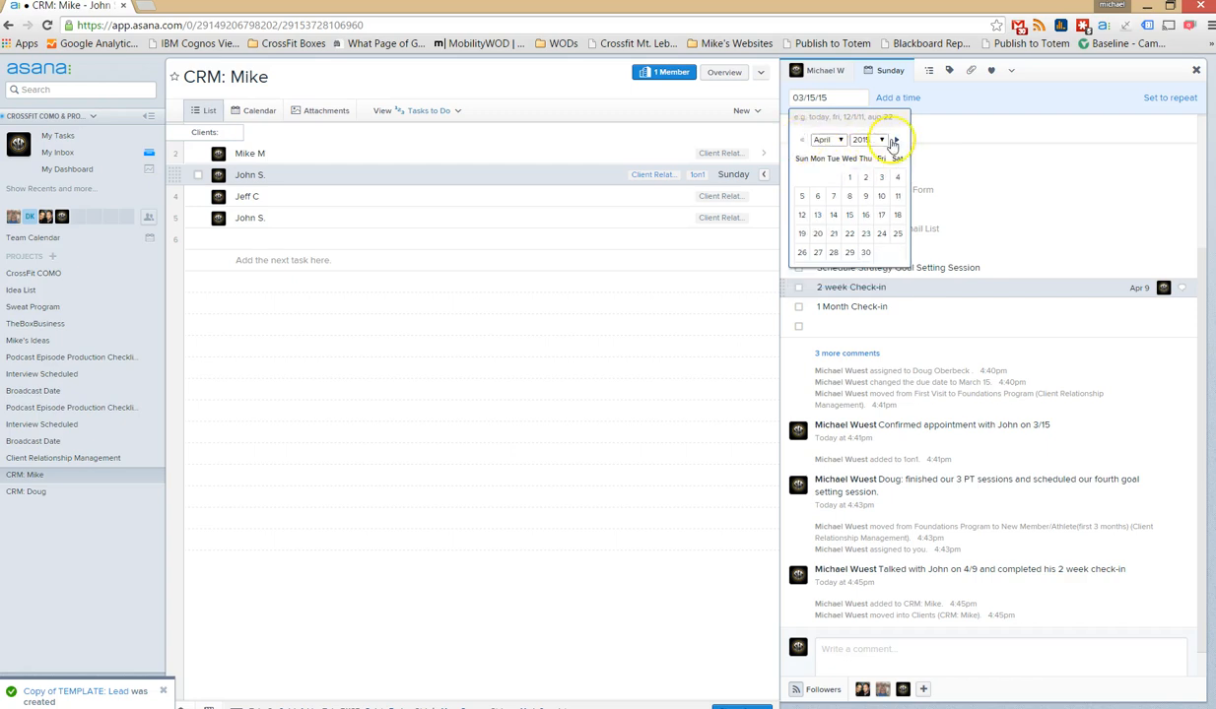
left_click(896, 140)
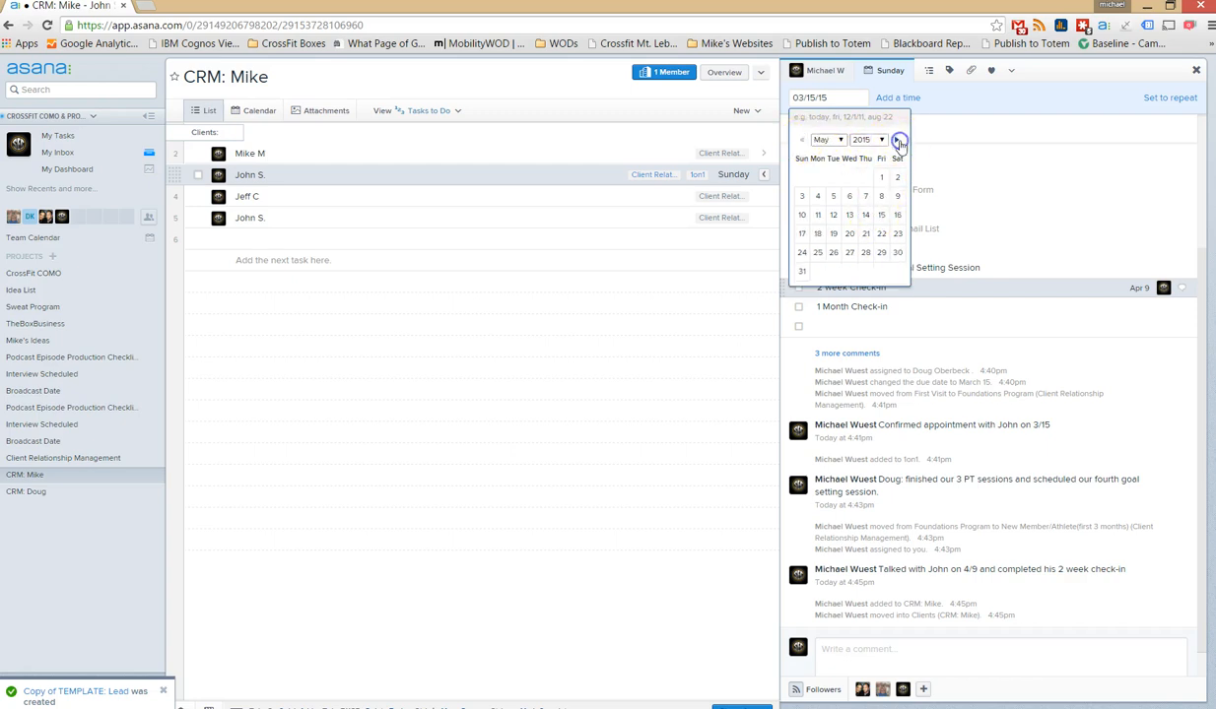
left_click(867, 215)
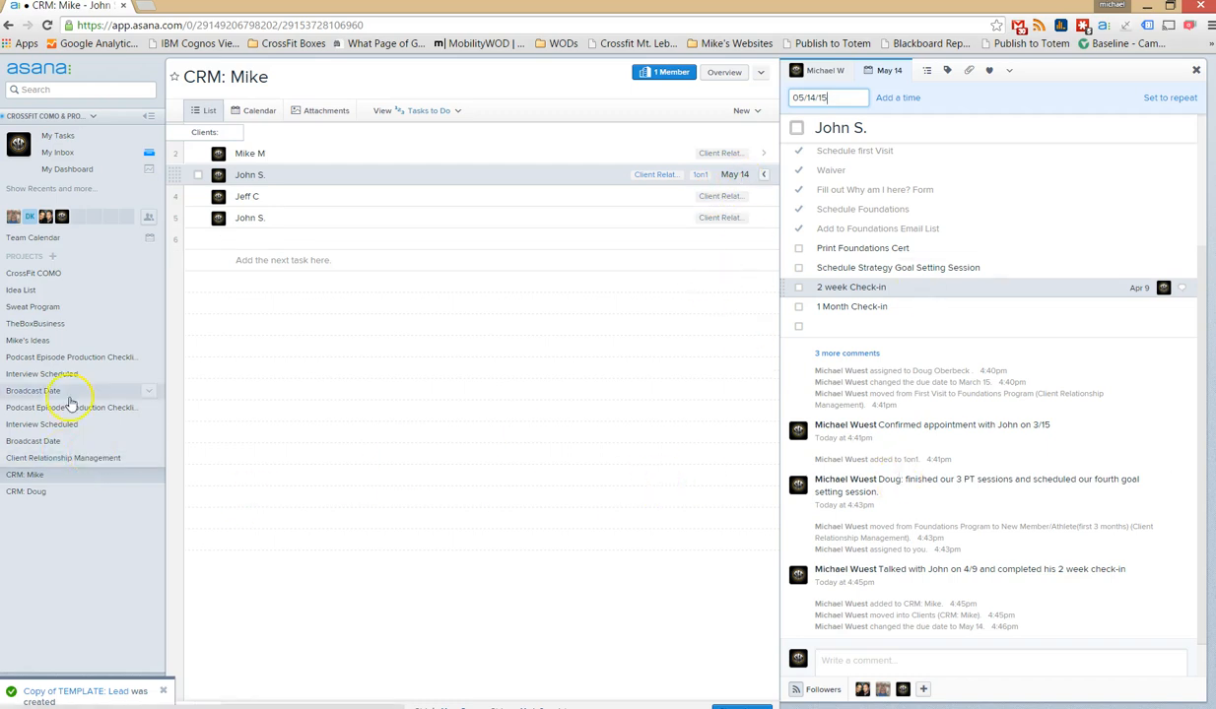
left_click(893, 621)
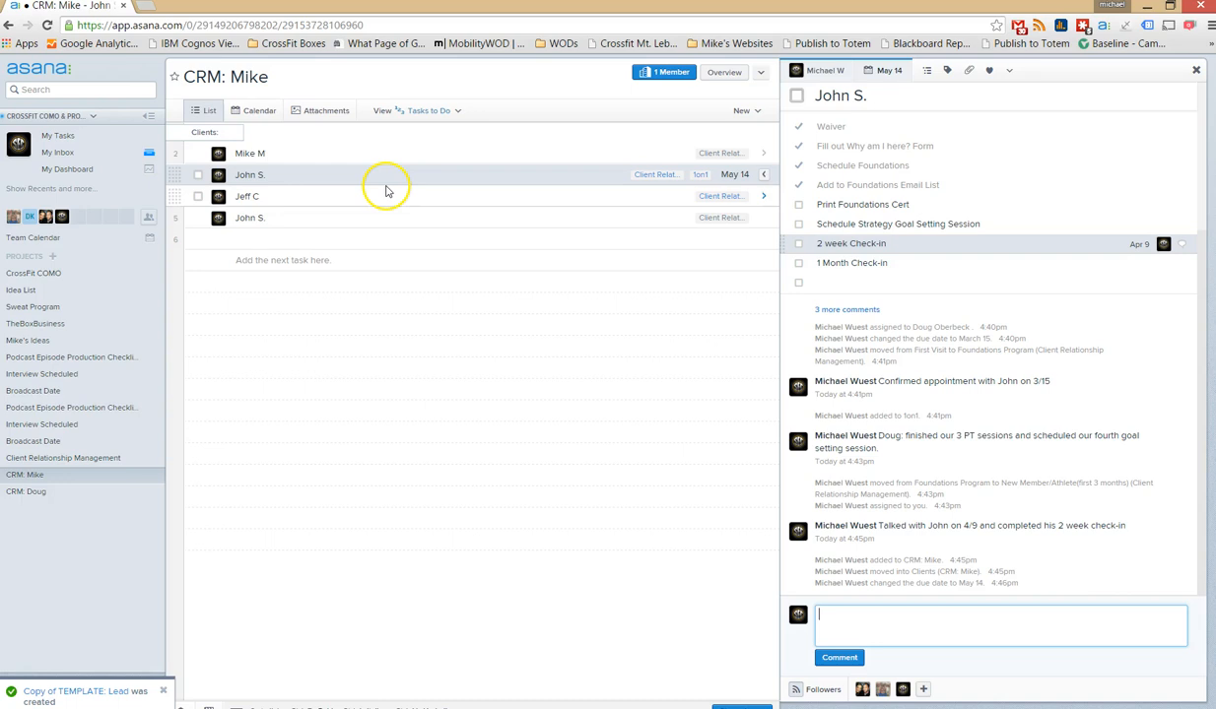
Return to the Client Relationship Management project and review the first lead's task and the TEMPLATE: Lead task
left_click(75, 457)
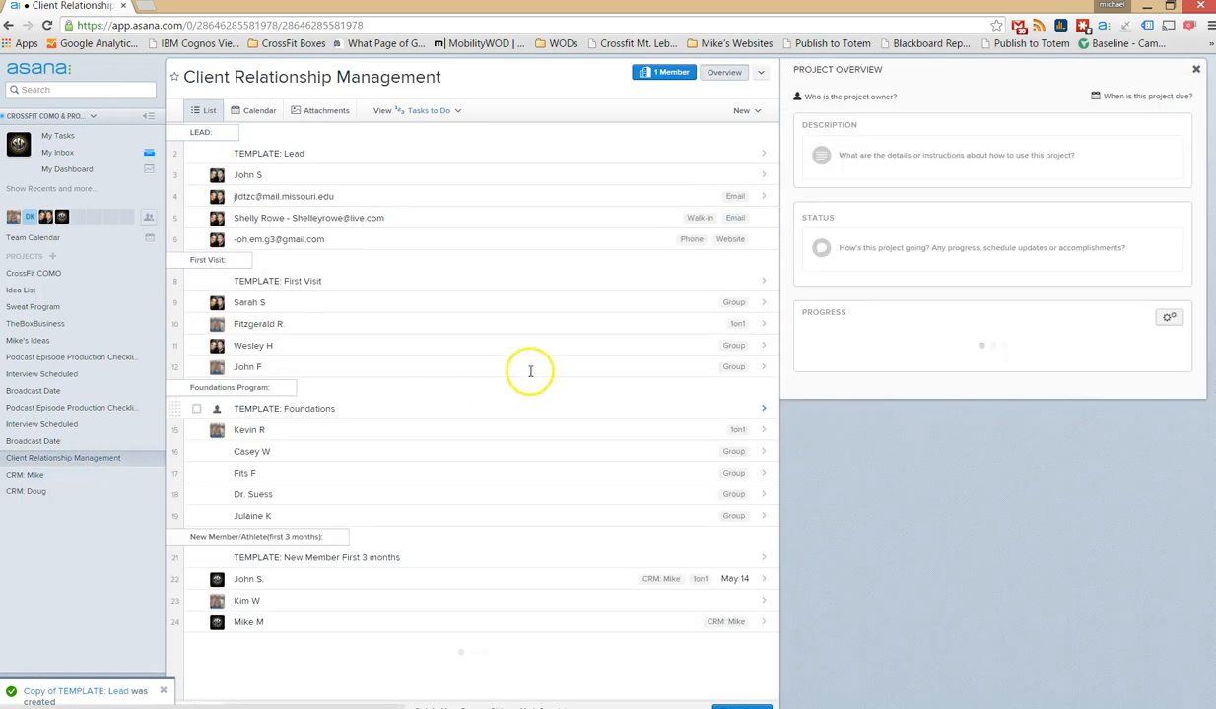
left_click(318, 176)
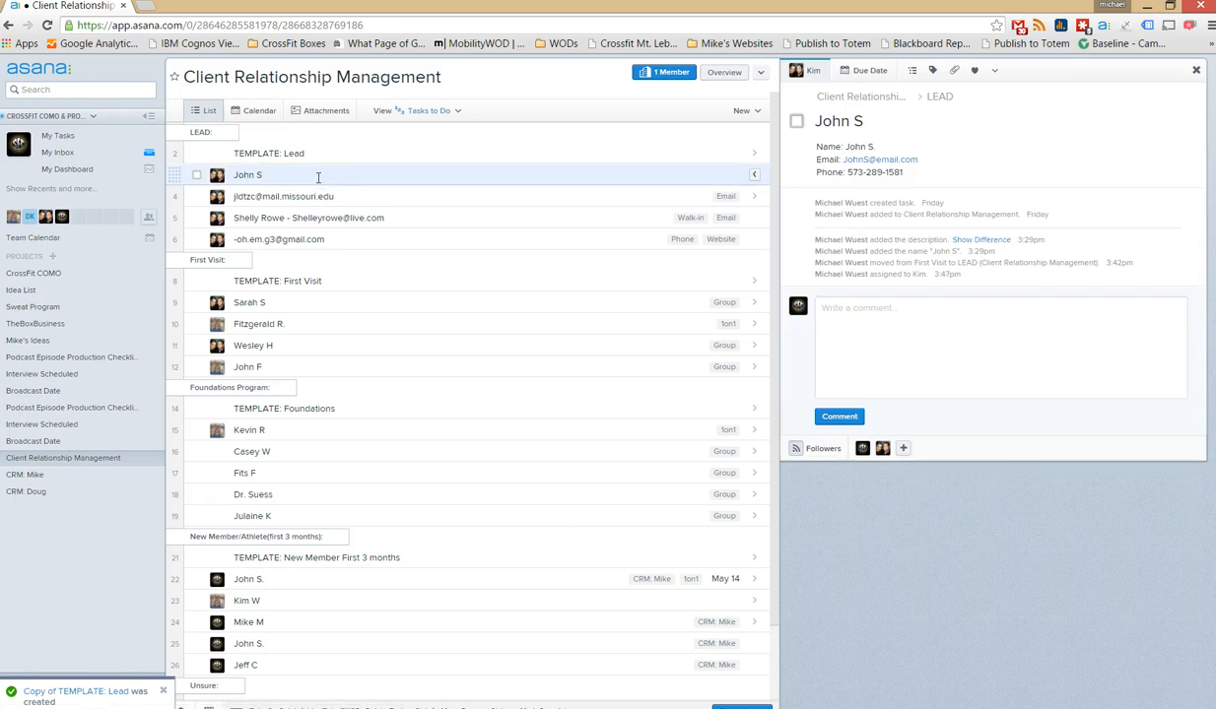
left_click(323, 146)
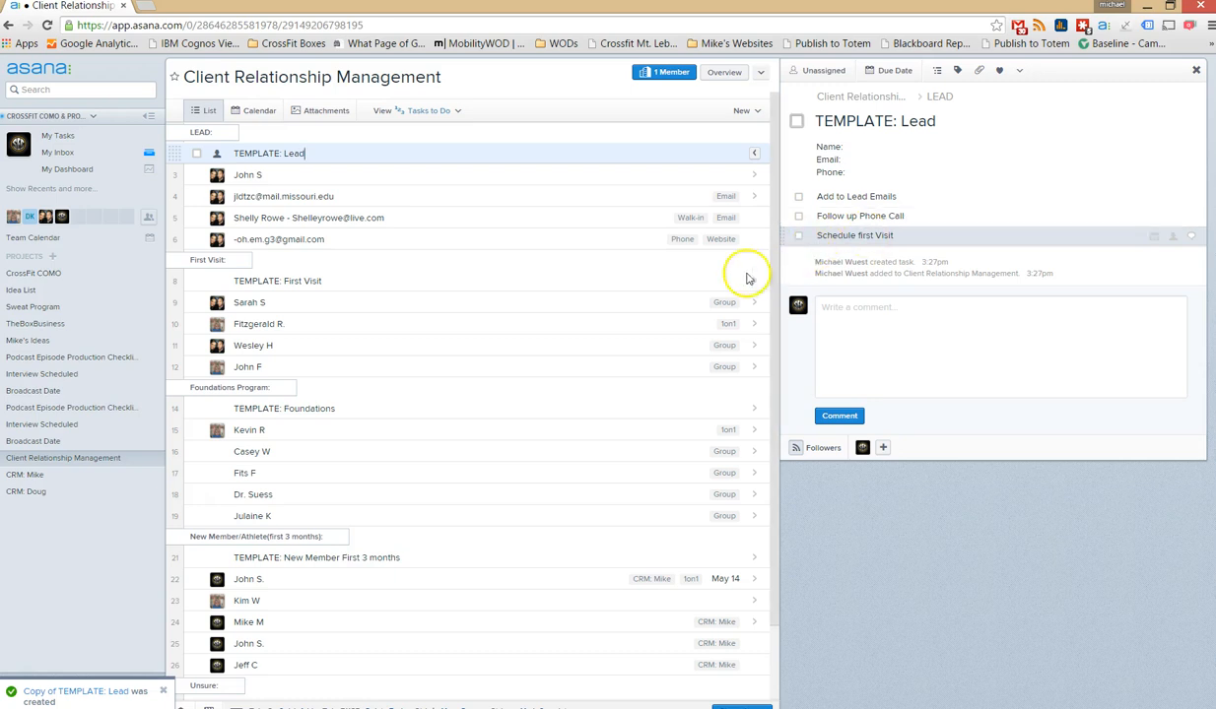
Move the first lead's task into the Unsure section and, after checking TEMPLATE: Unsure Athlete, mark the lead's task complete
left_click_drag(207, 182, 263, 632)
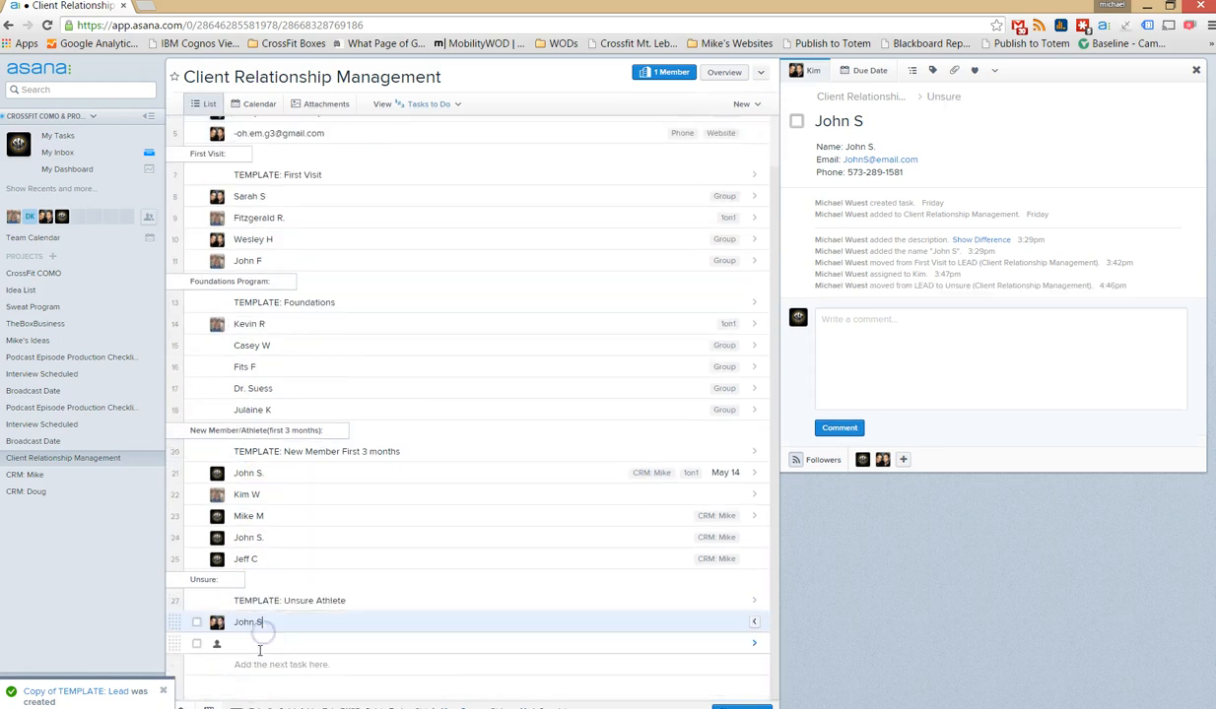
left_click(279, 602)
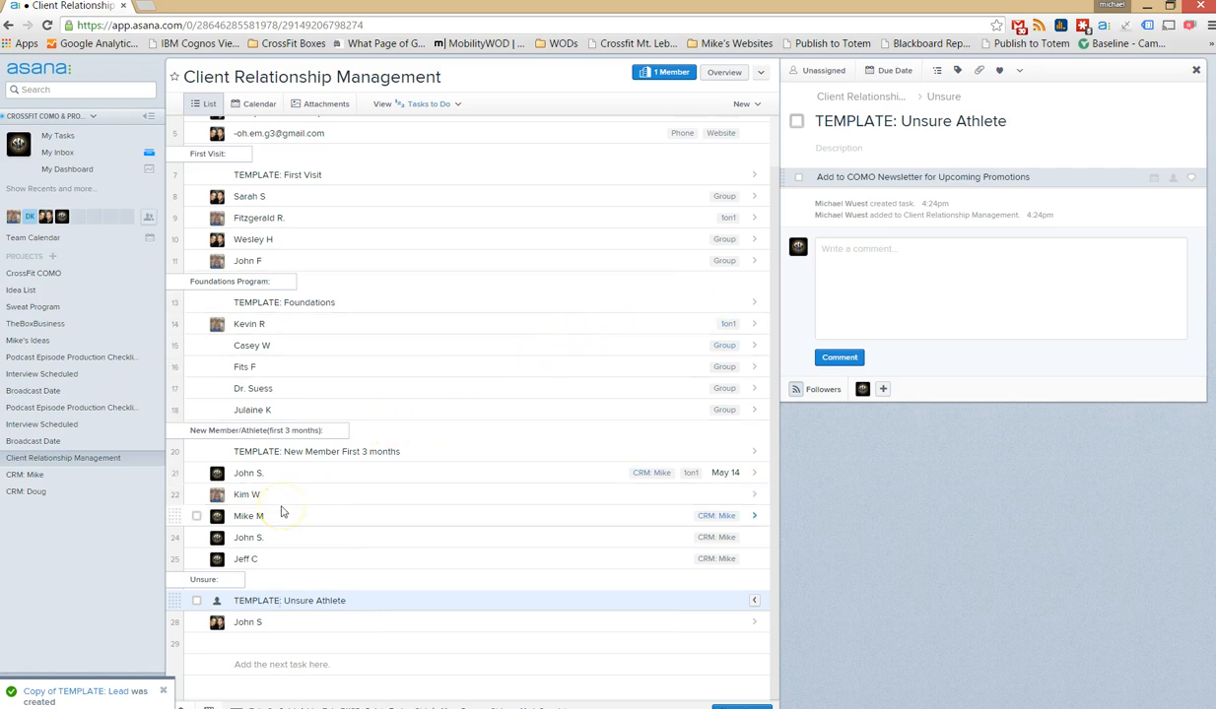
left_click(282, 621)
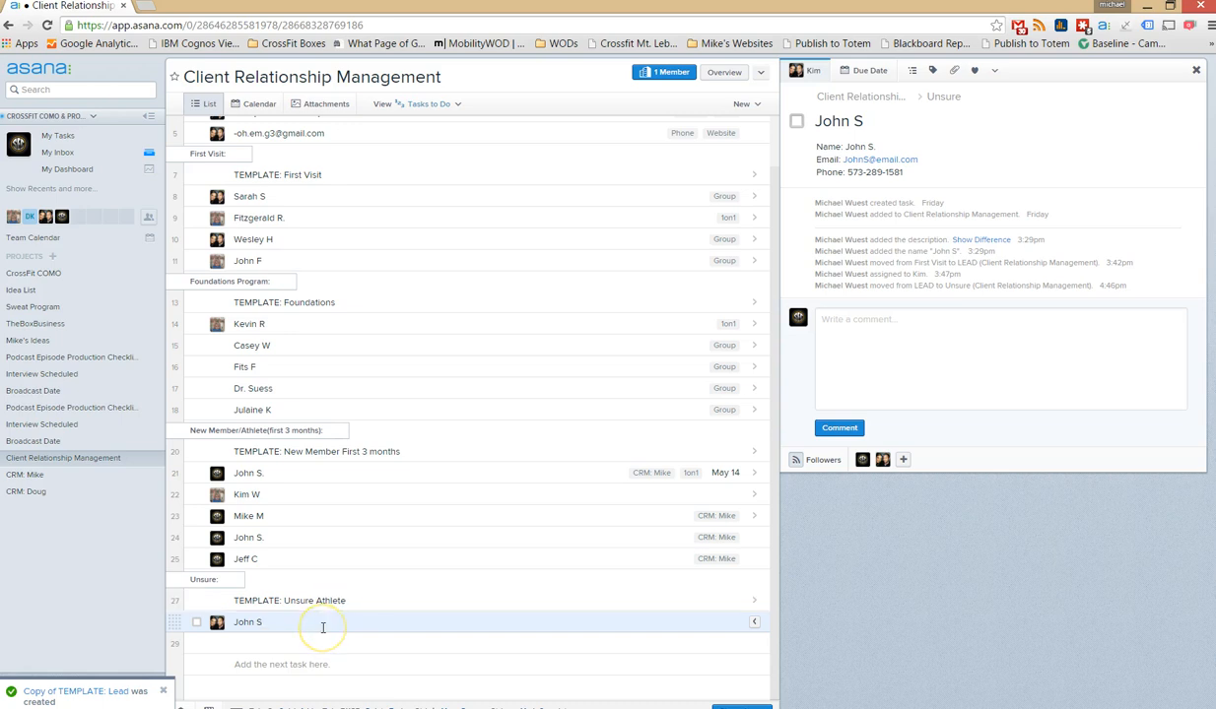
left_click(198, 624)
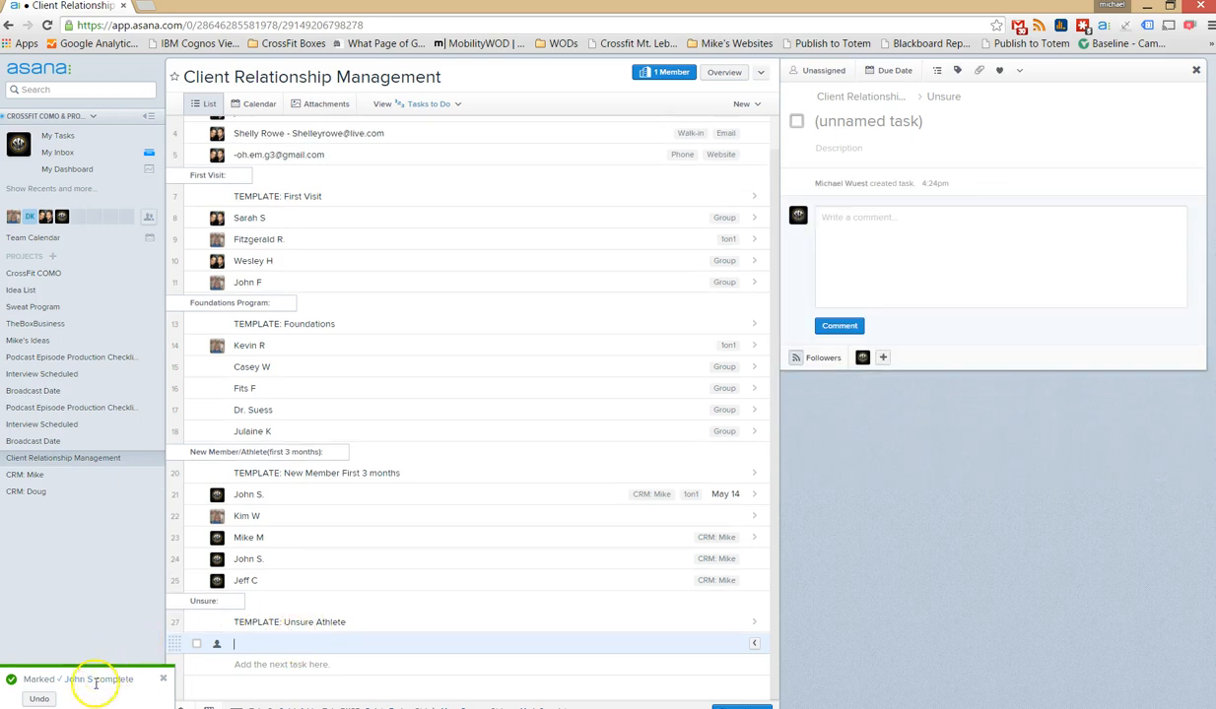
Review the details of the three remaining client tasks in the LEAD section and the TEMPLATE: Lead task
scroll(507, 492, "up", 1)
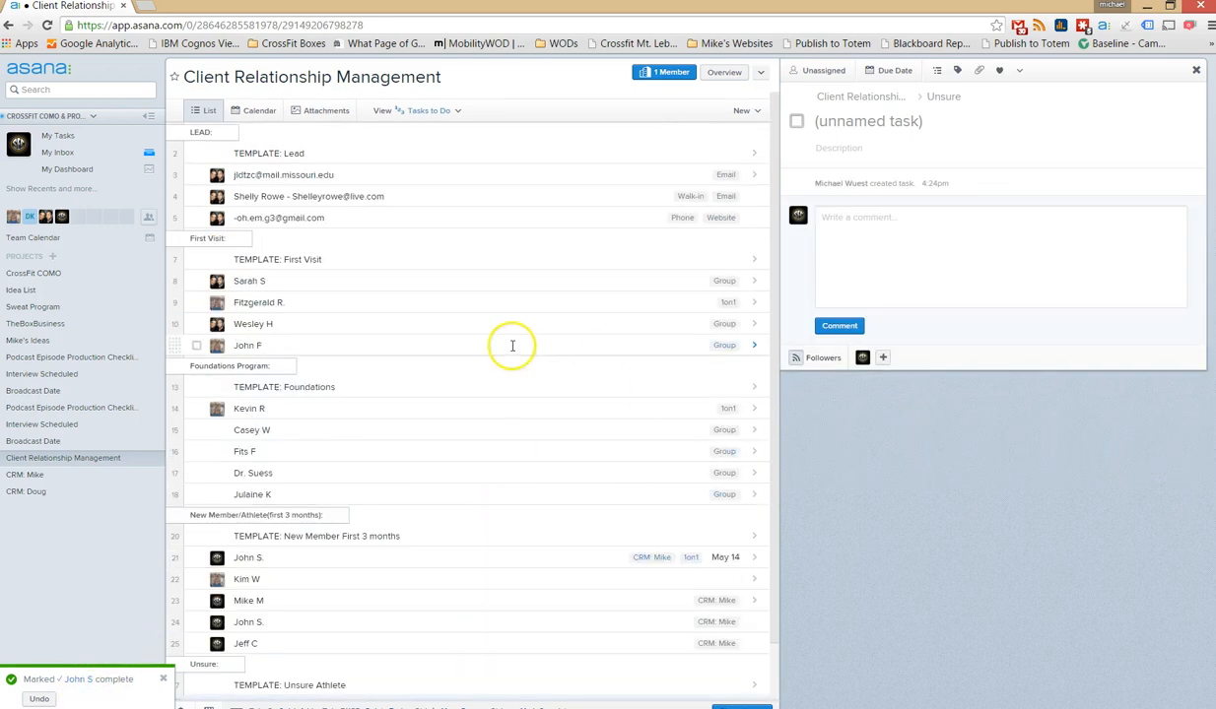
left_click(256, 176)
left_click(246, 197)
left_click(258, 214)
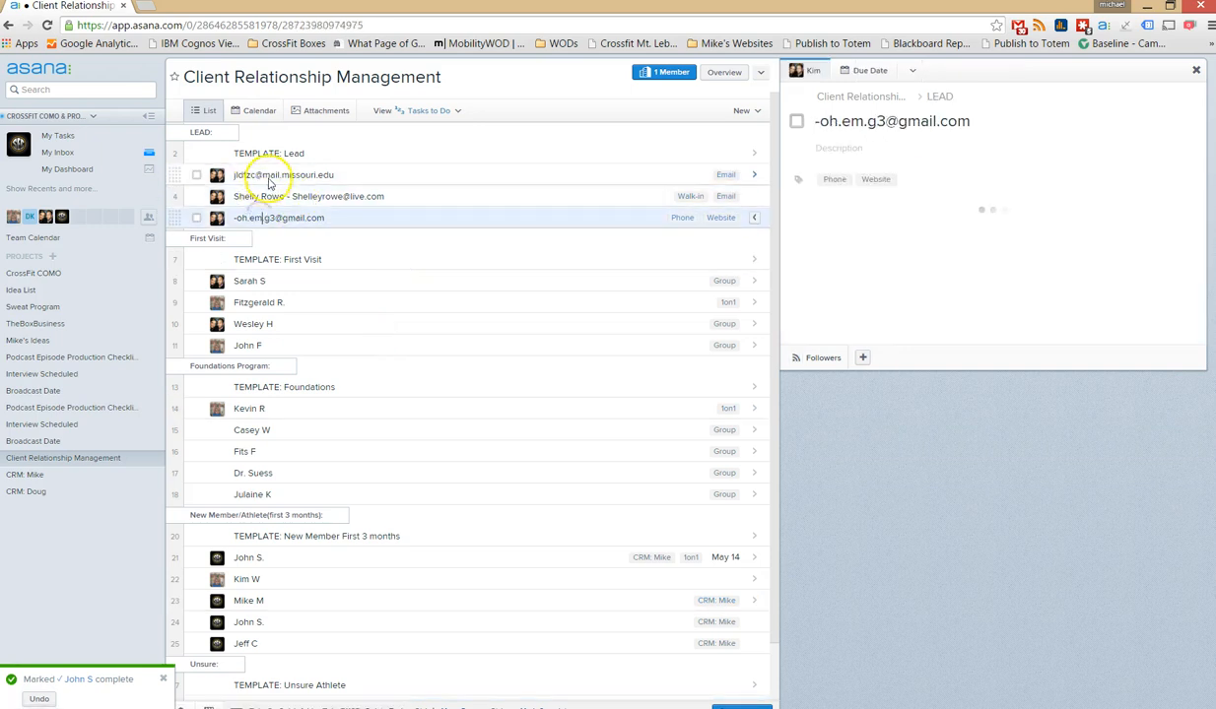
left_click(266, 175)
left_click(258, 196)
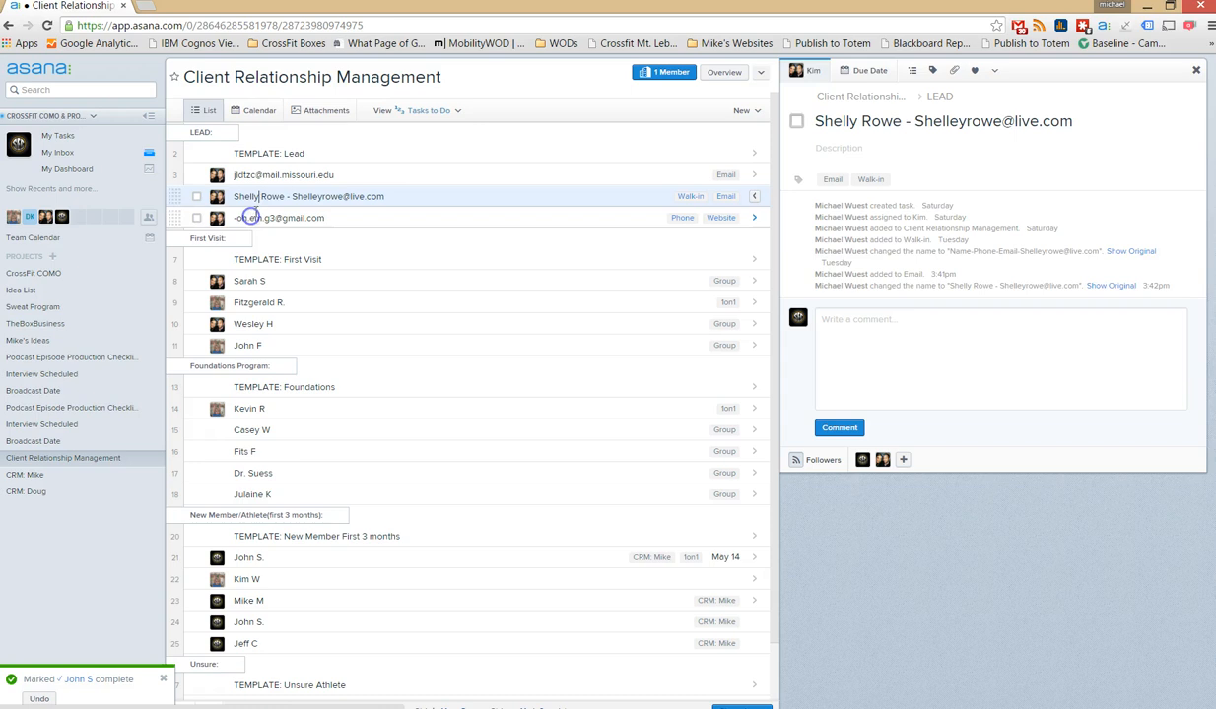
left_click(254, 217)
left_click(272, 178)
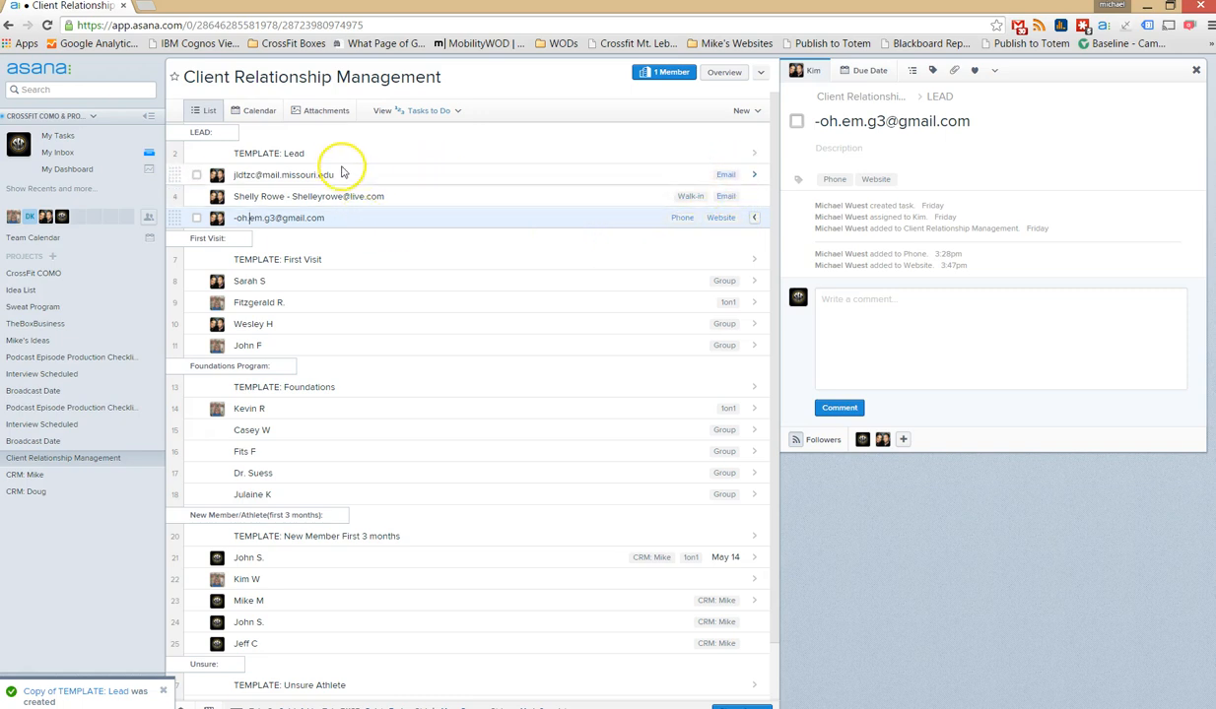
left_click(305, 153)
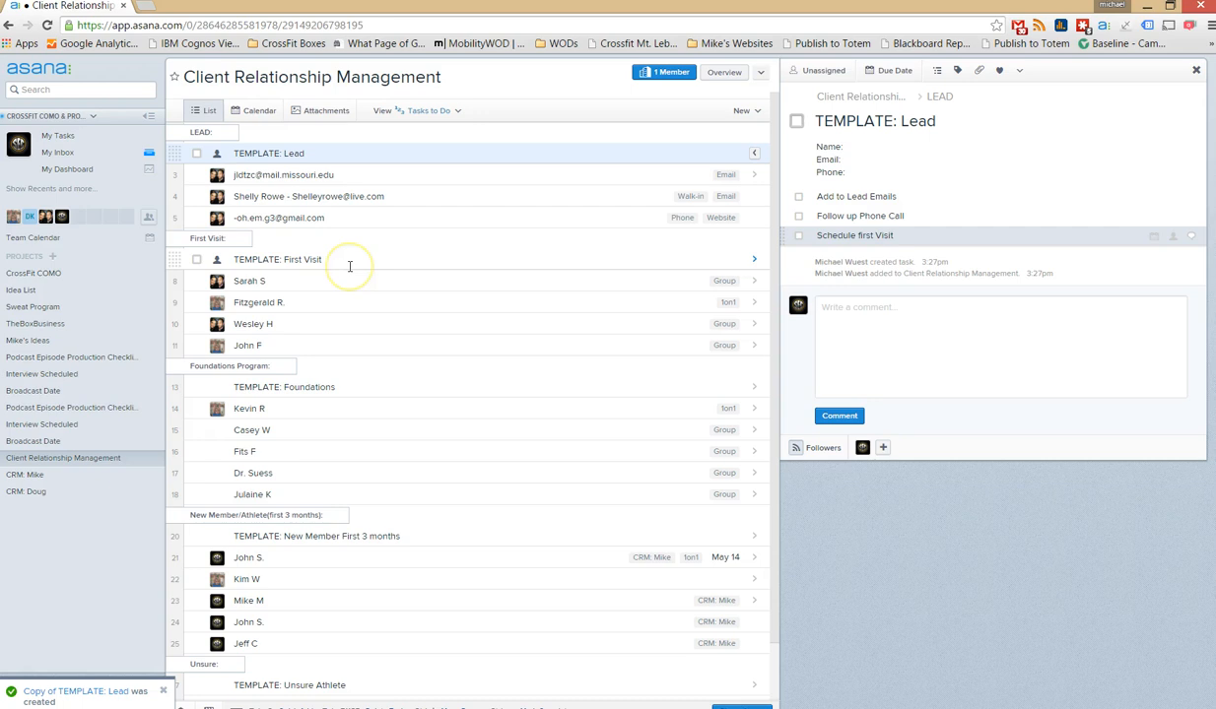